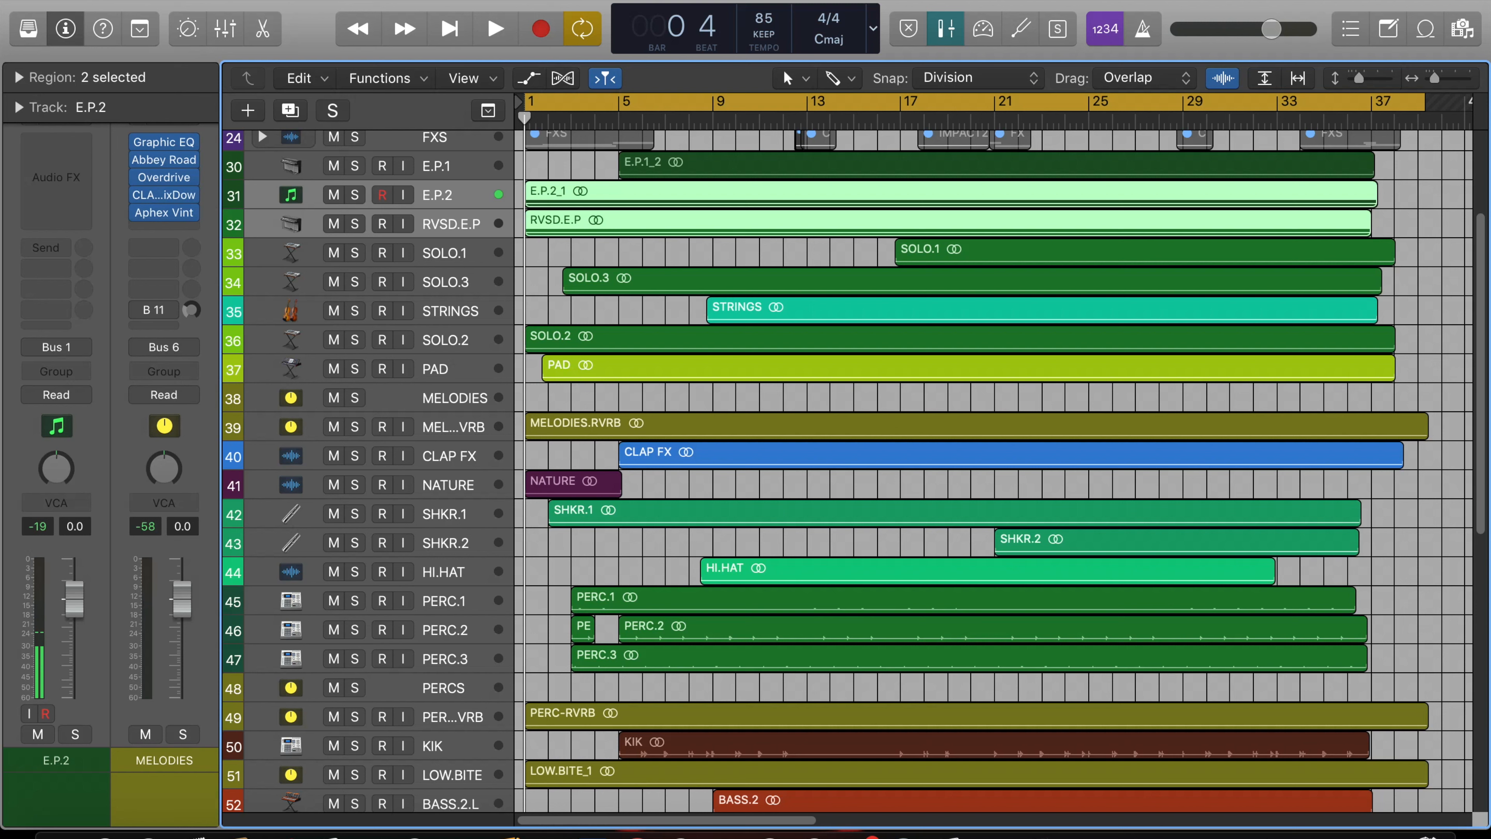
Export the two selected tracks as audio files into a new folder named export2 inside the export folder.
click(160, 2)
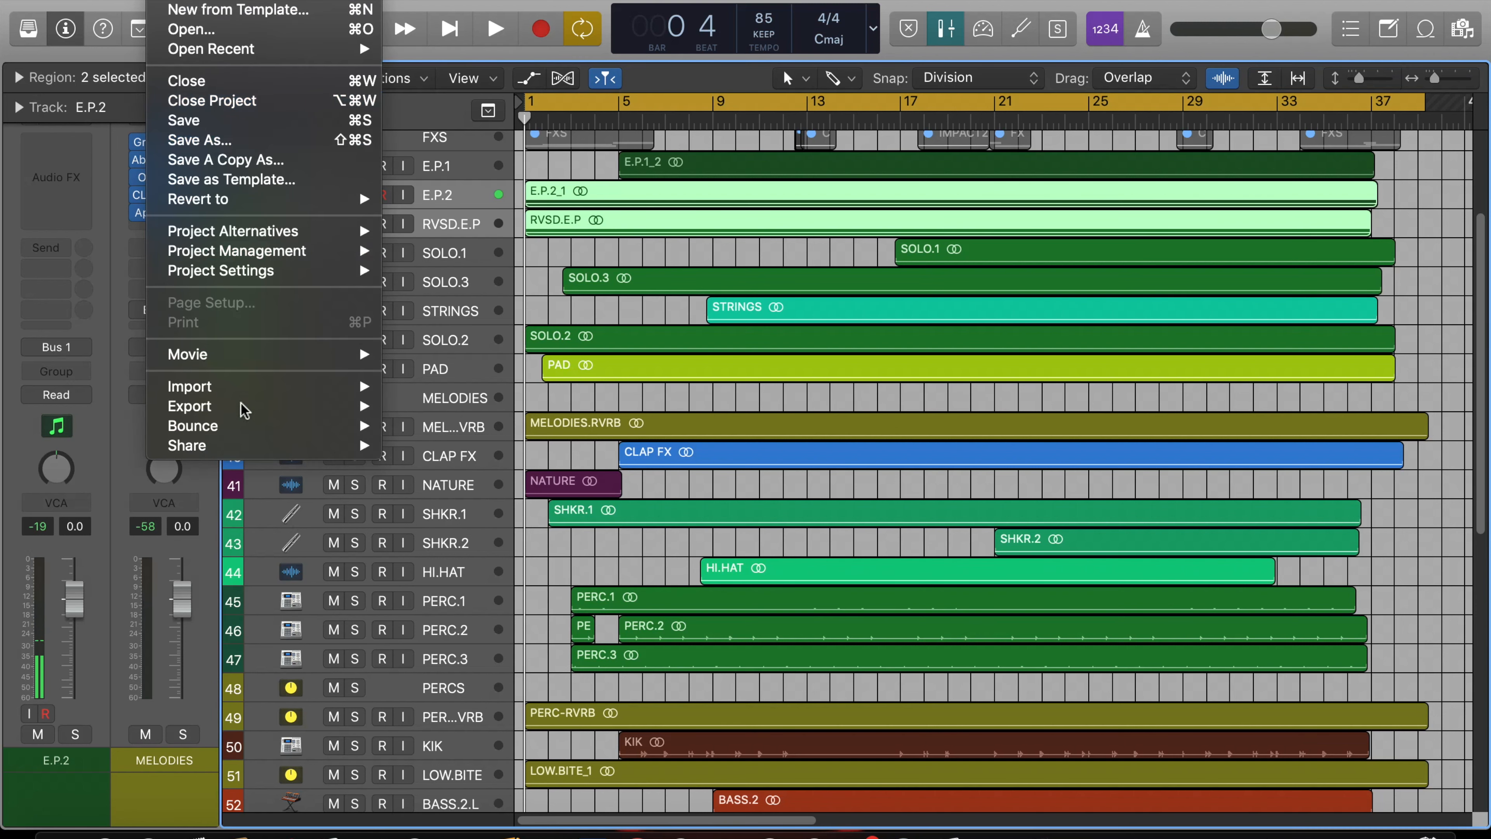
mouse_move(243, 405)
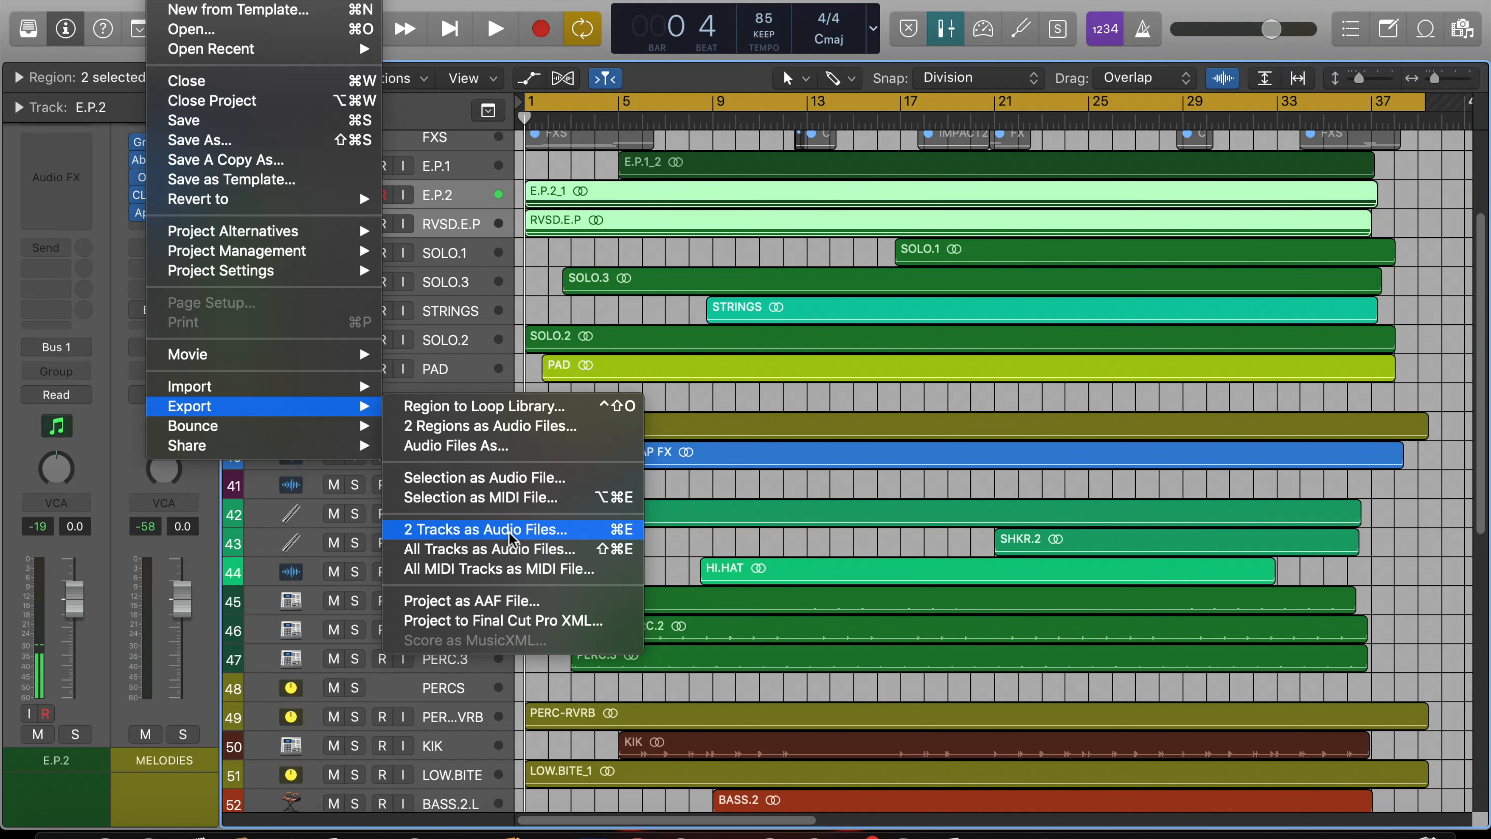
click(480, 530)
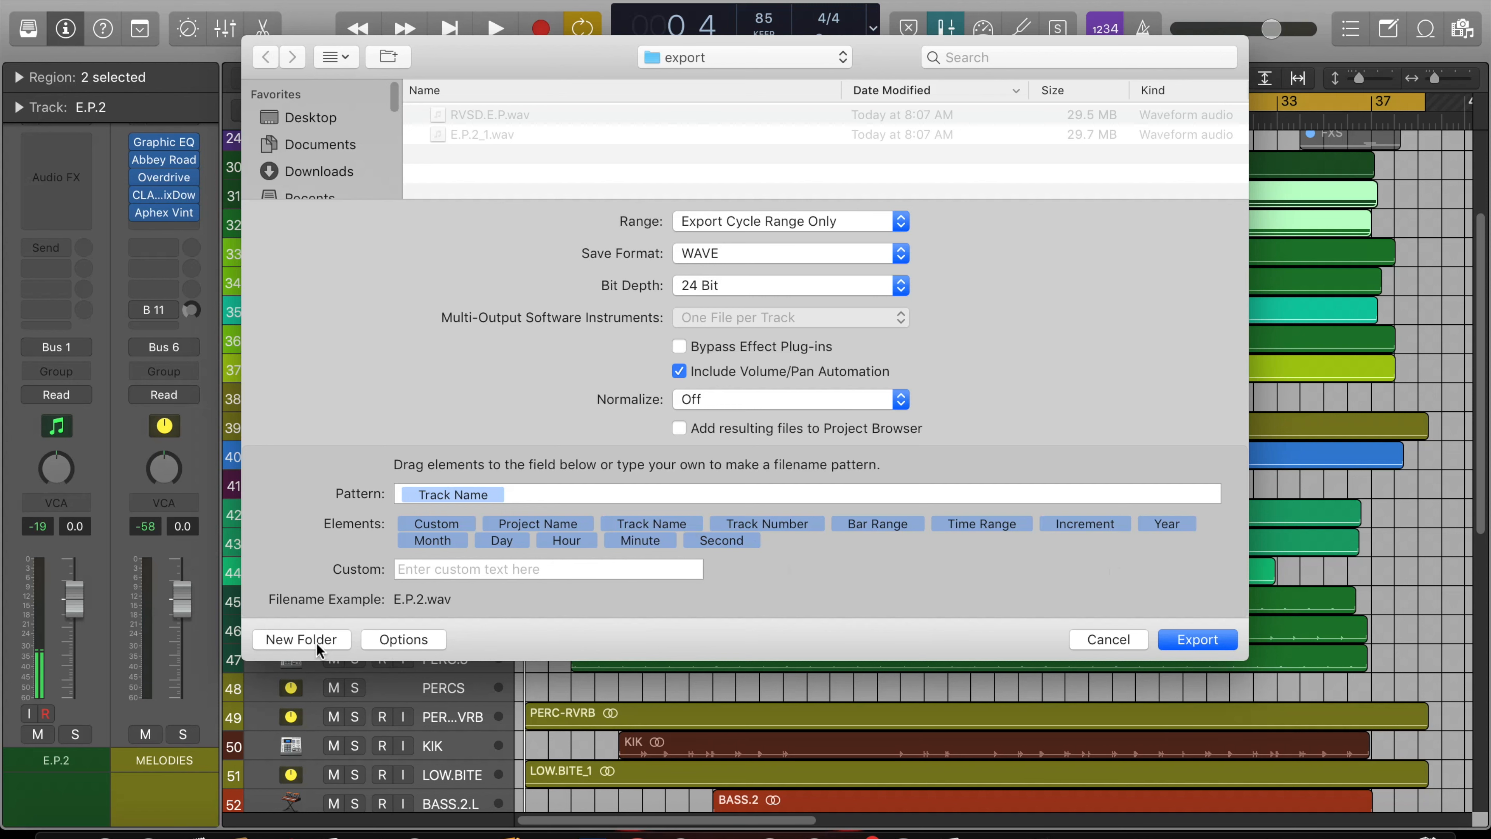
click(302, 639)
text(export2)
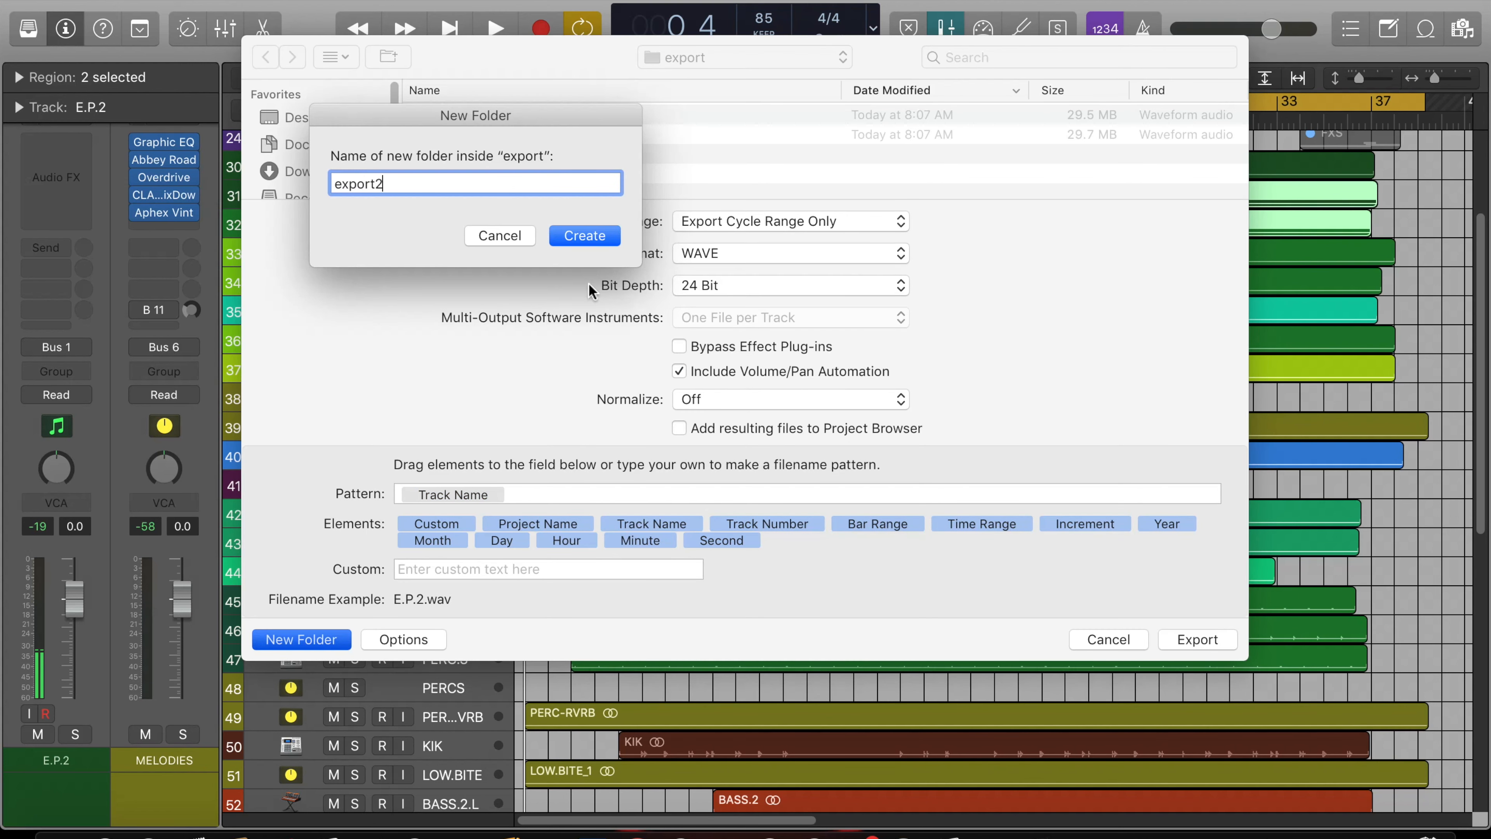
key(Return)
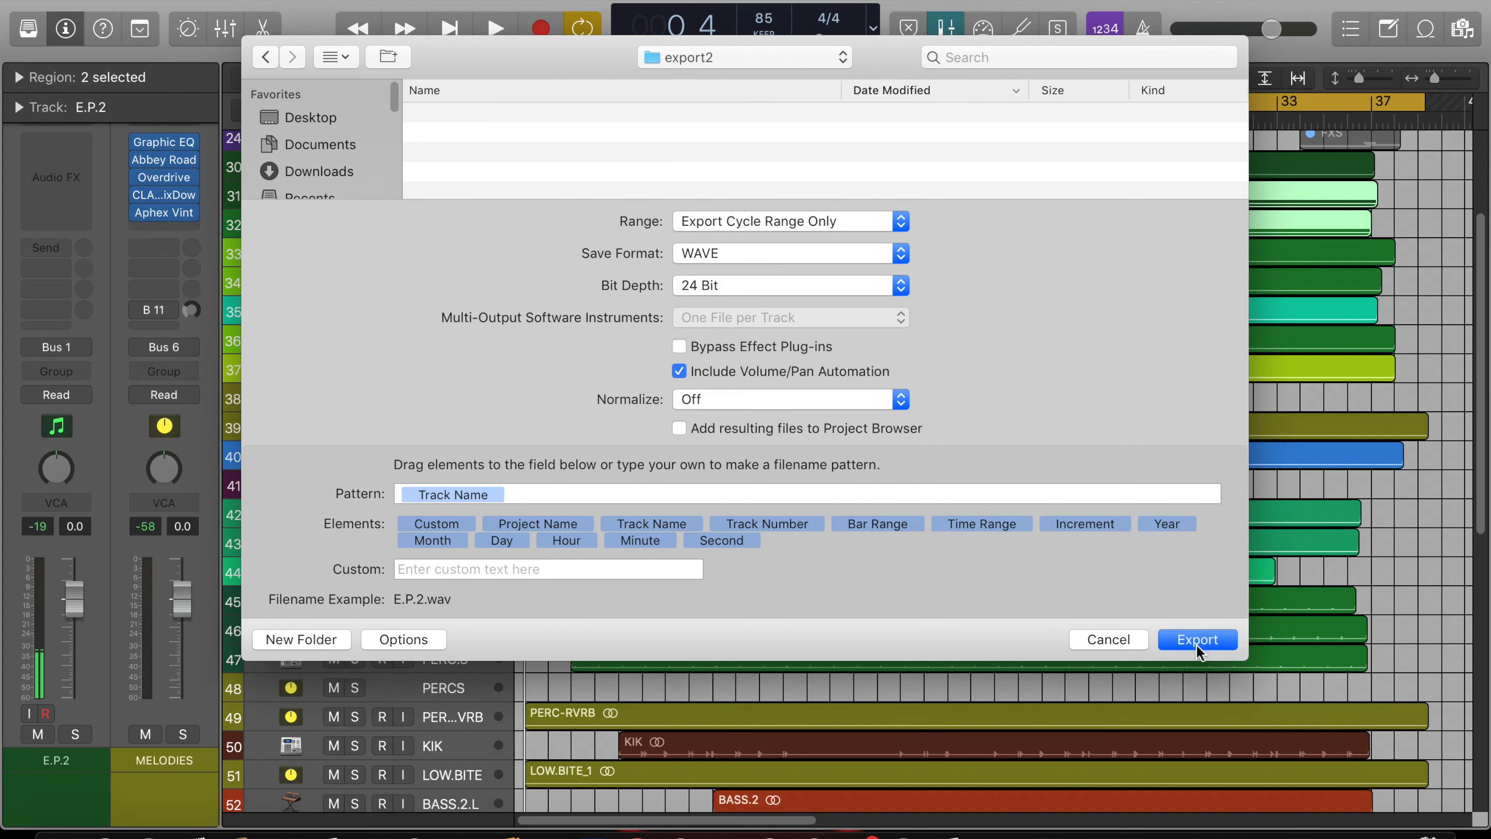
click(1196, 643)
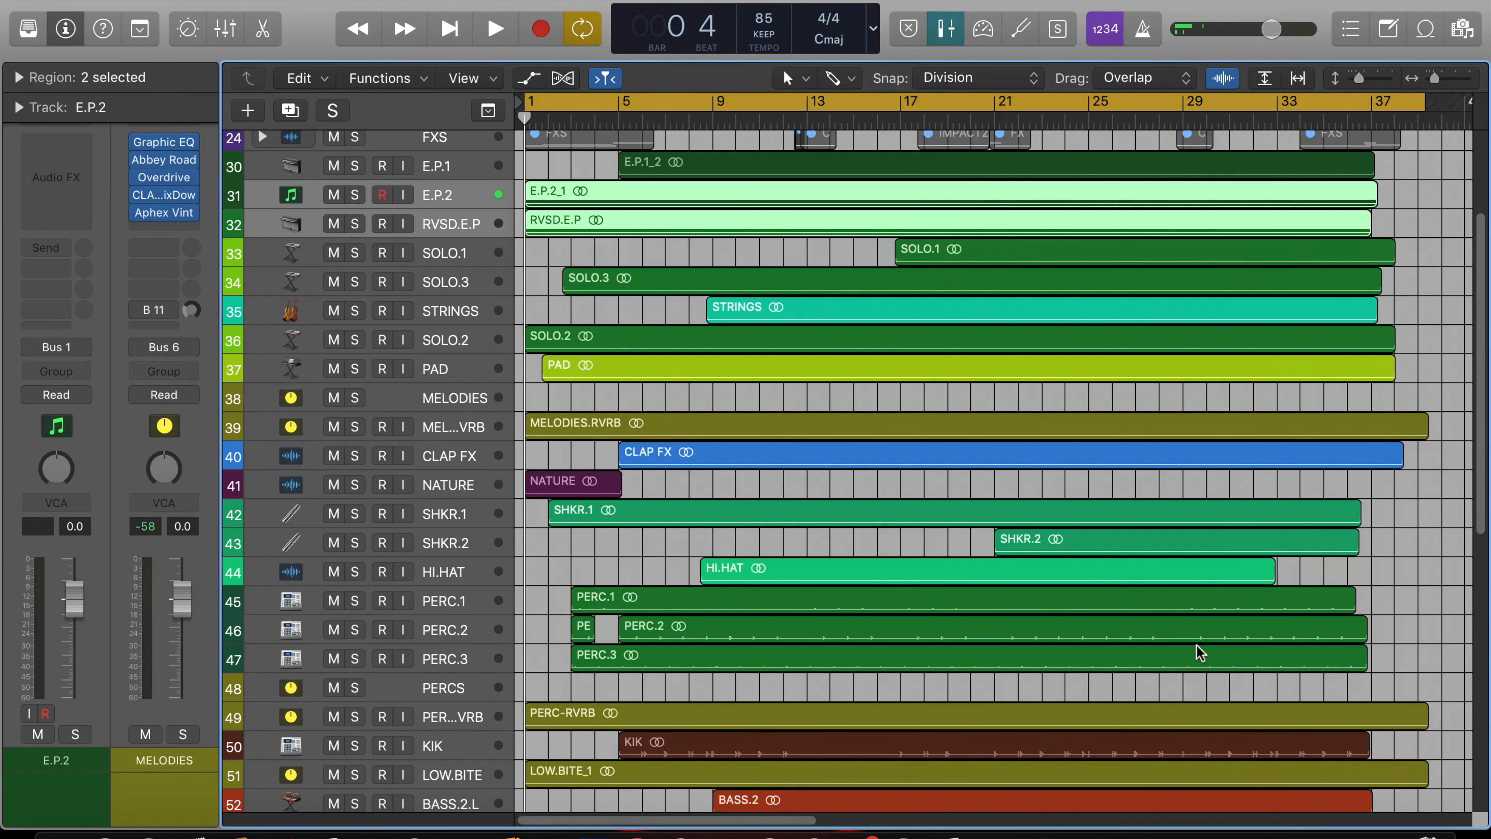
Minimize the project and open the export2 folder inside the desktop's export folder in Finder.
key(super+m)
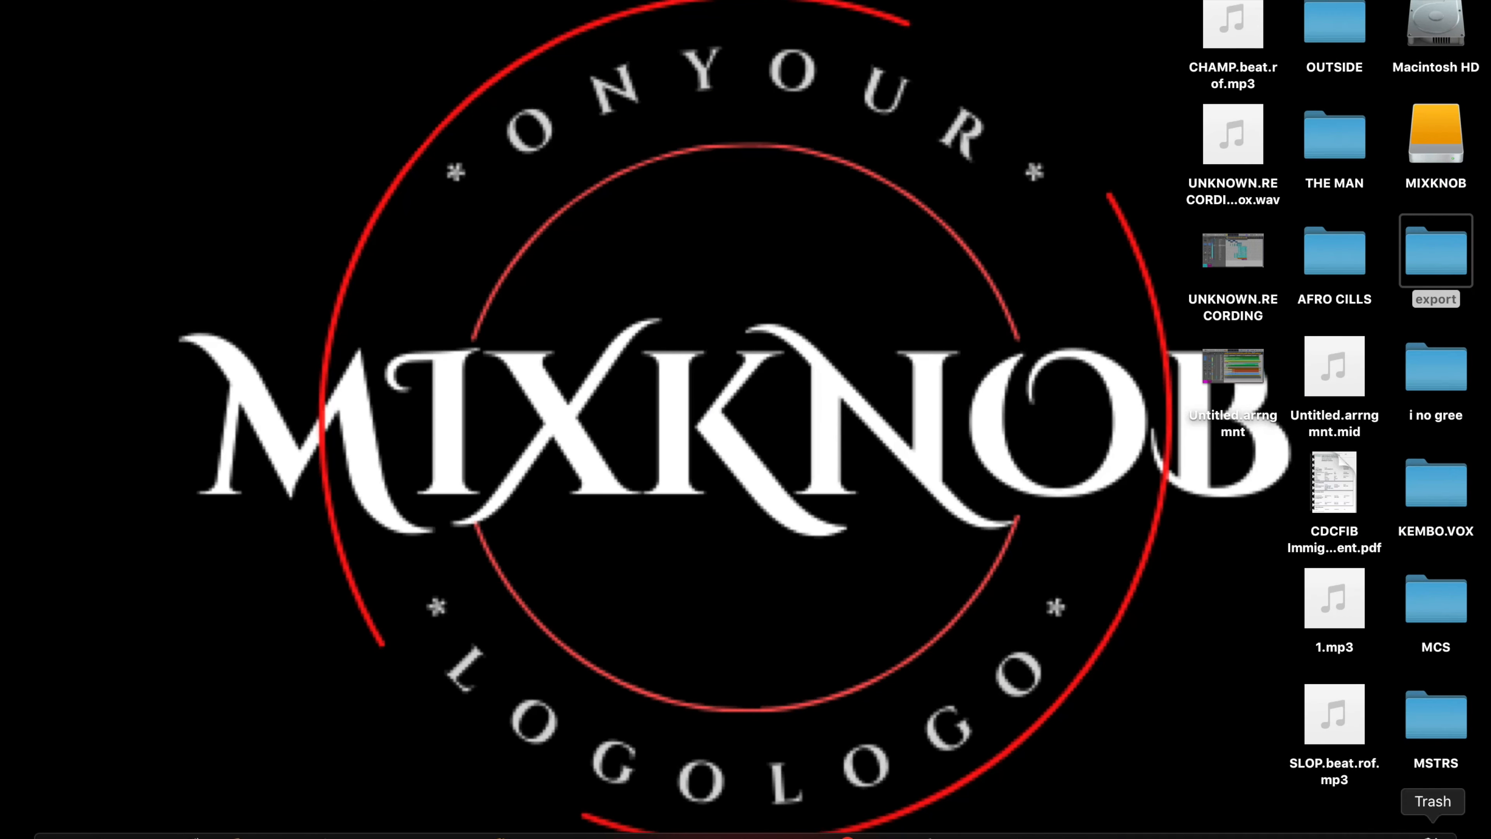
double_click(1434, 252)
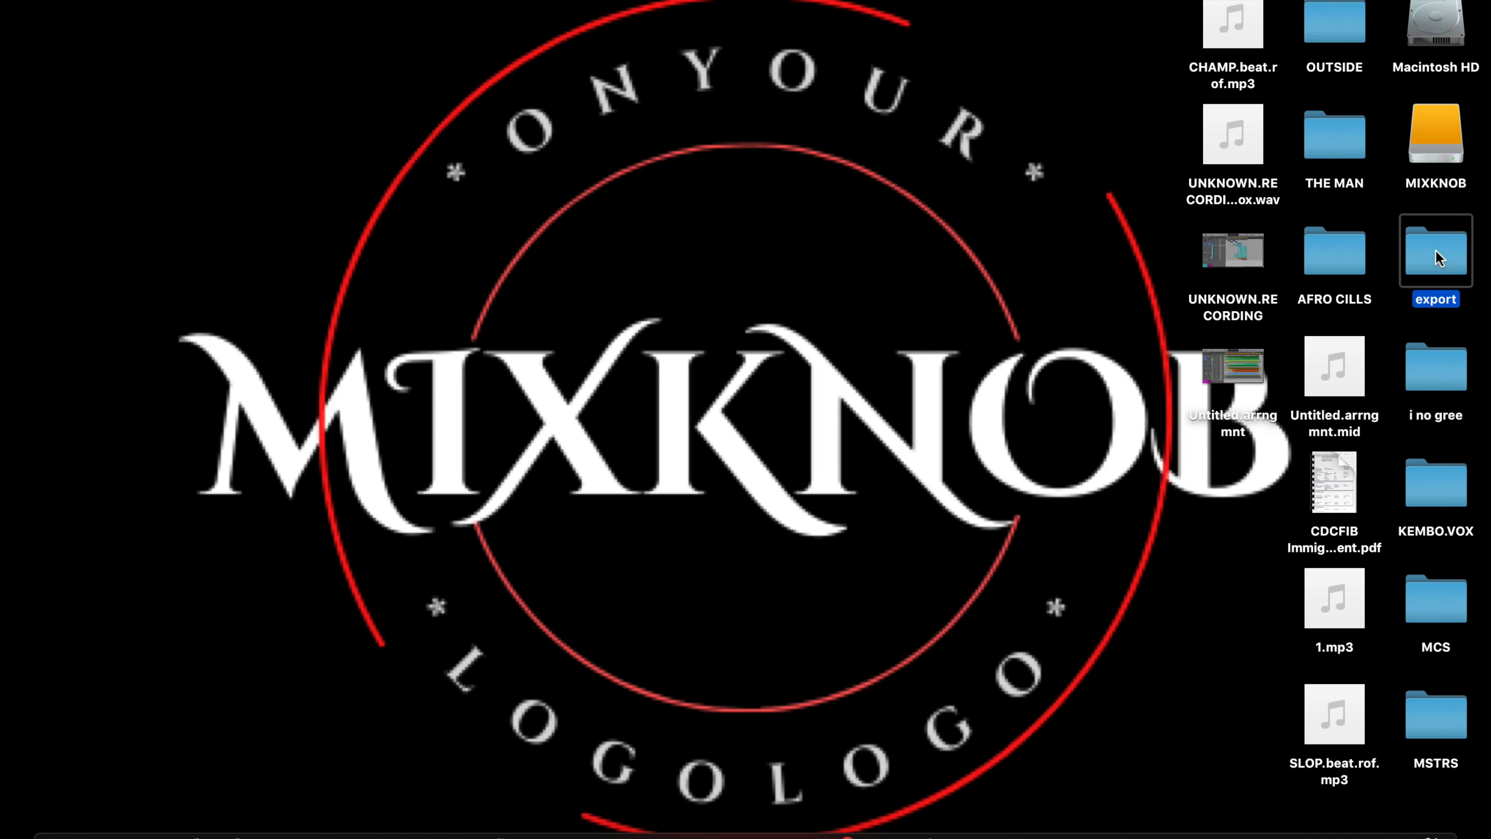
double_click(773, 187)
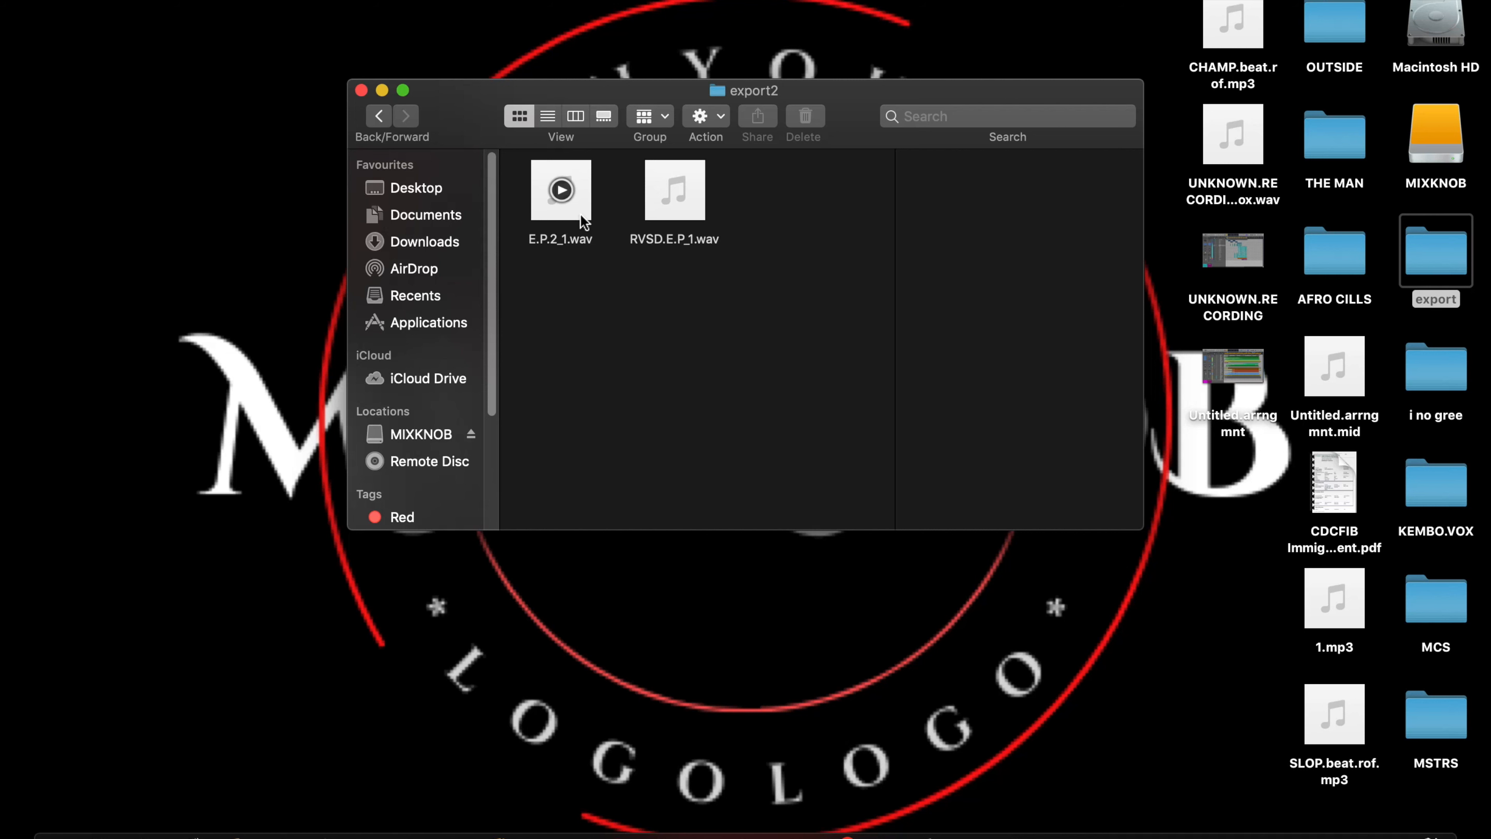
Preview the audio of the exported files E.P.2_1.wav and RVSD.E.P_1.wav.
click(552, 199)
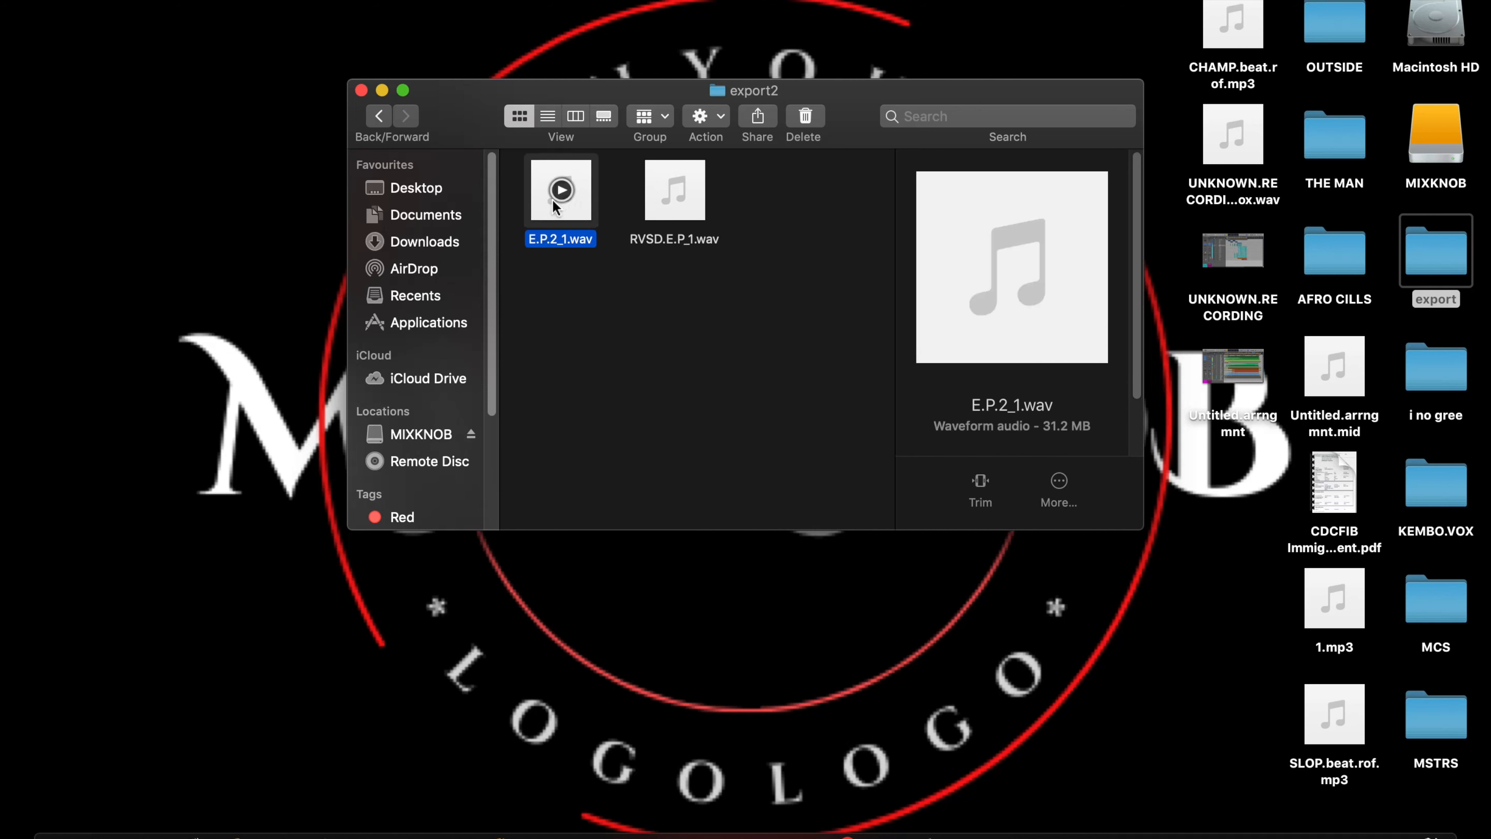
key(space)
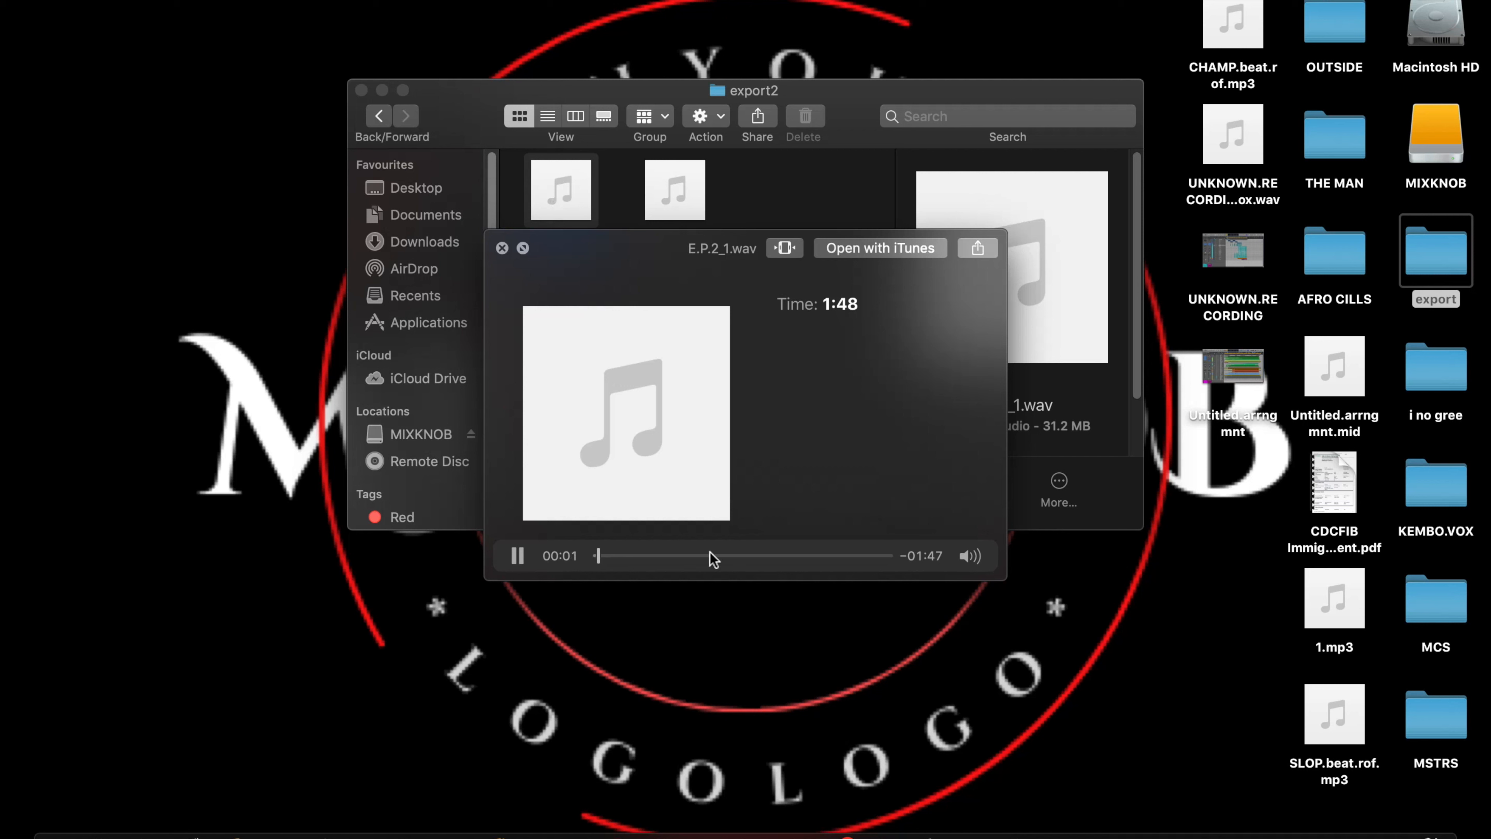
click(618, 556)
key(space)
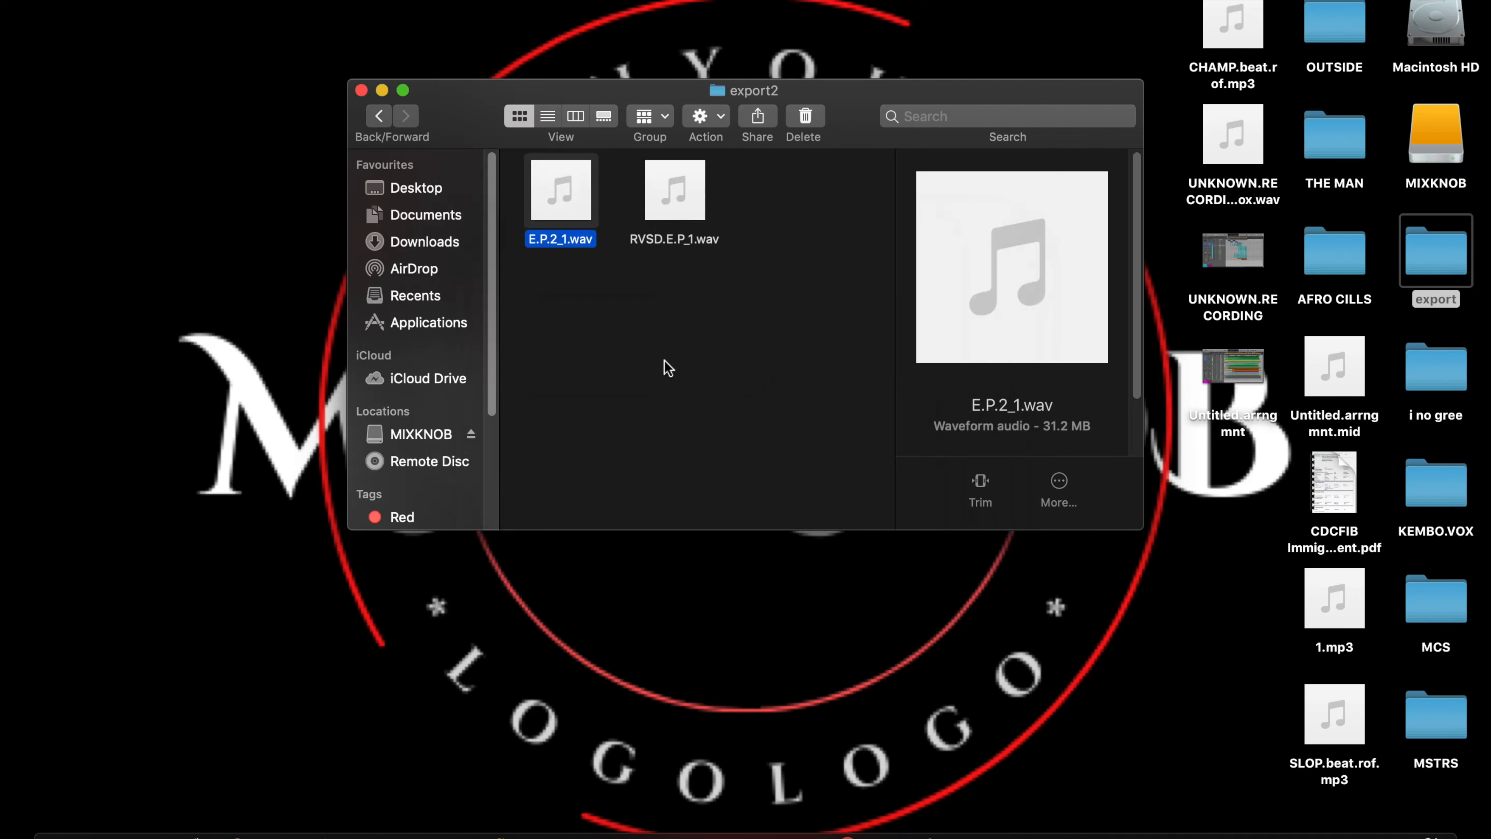
click(689, 195)
key(space)
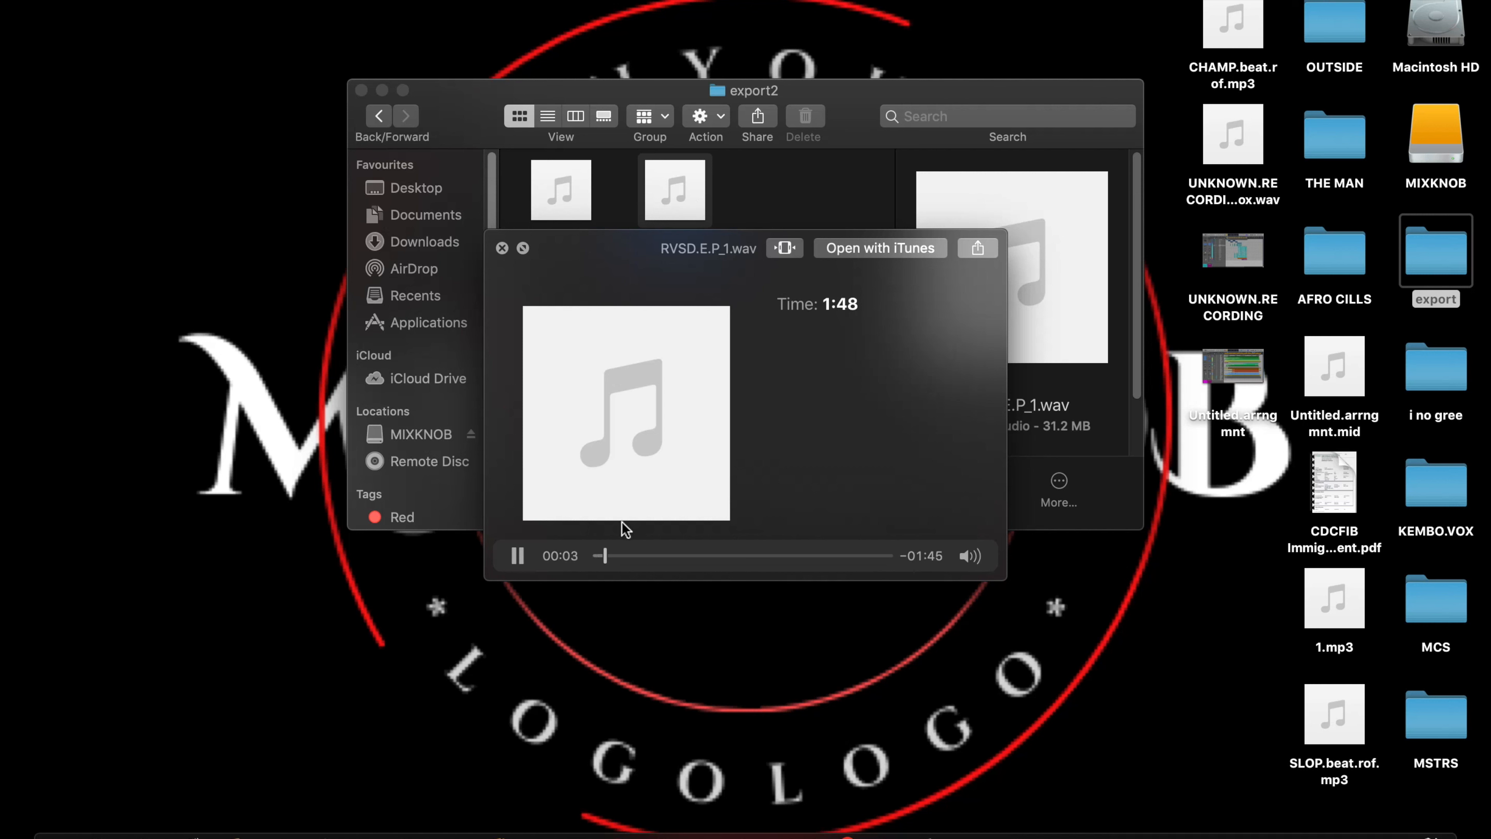
key(space)
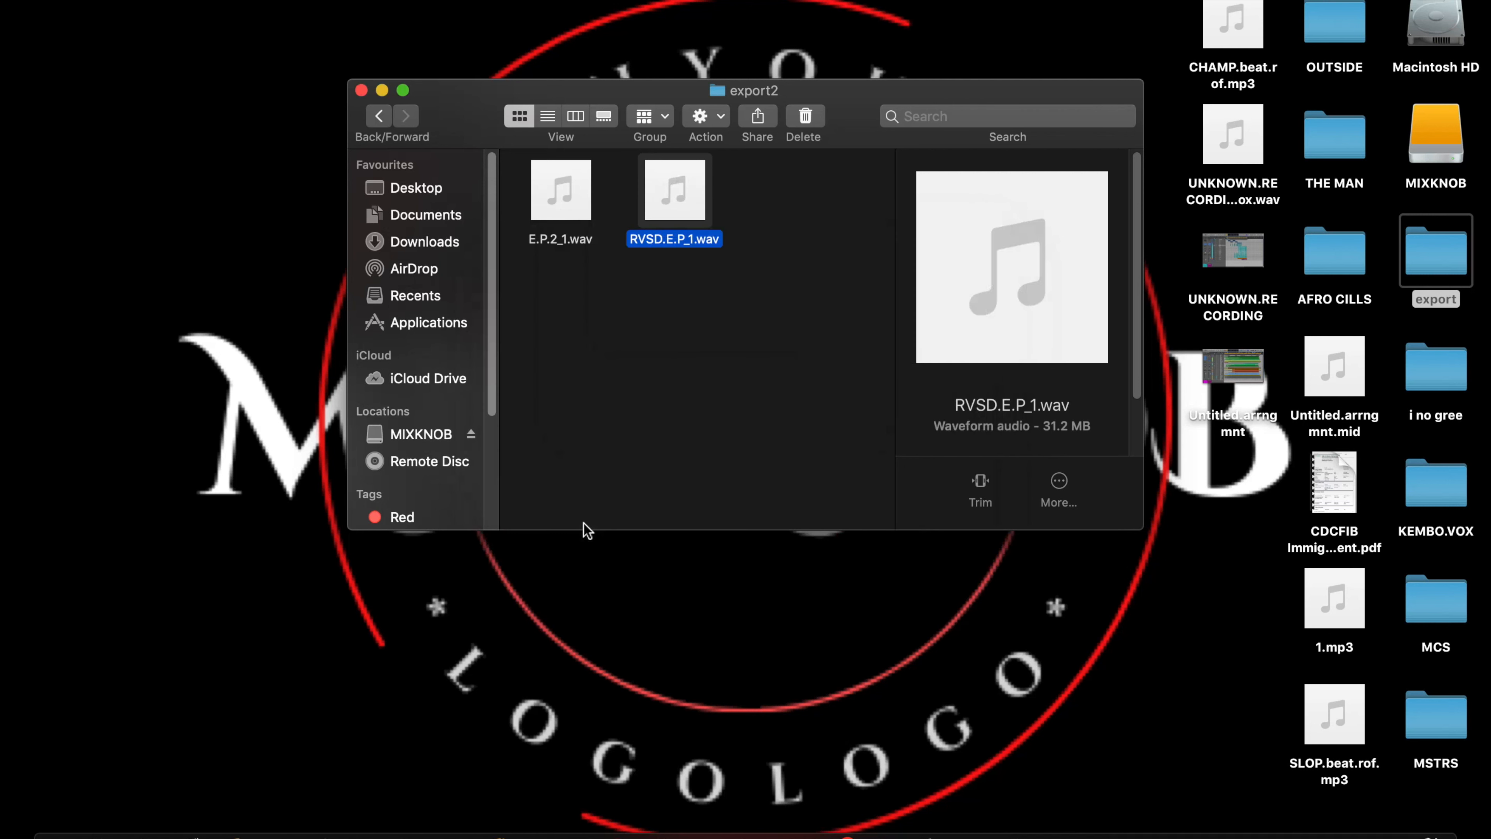
Move the export2 folder to the Trash and return to the project in Logic Pro.
click(378, 116)
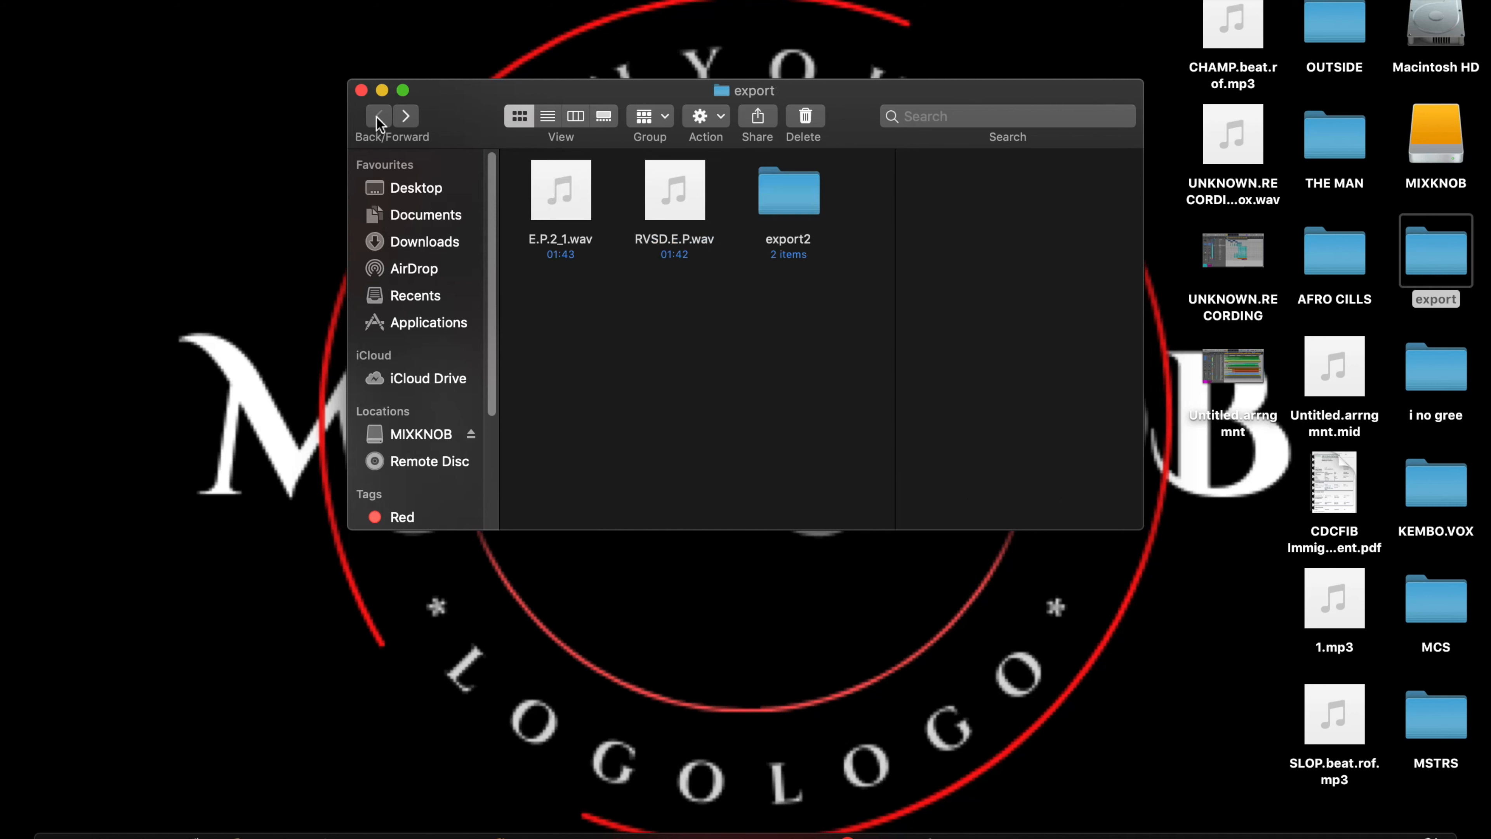
right_click(801, 211)
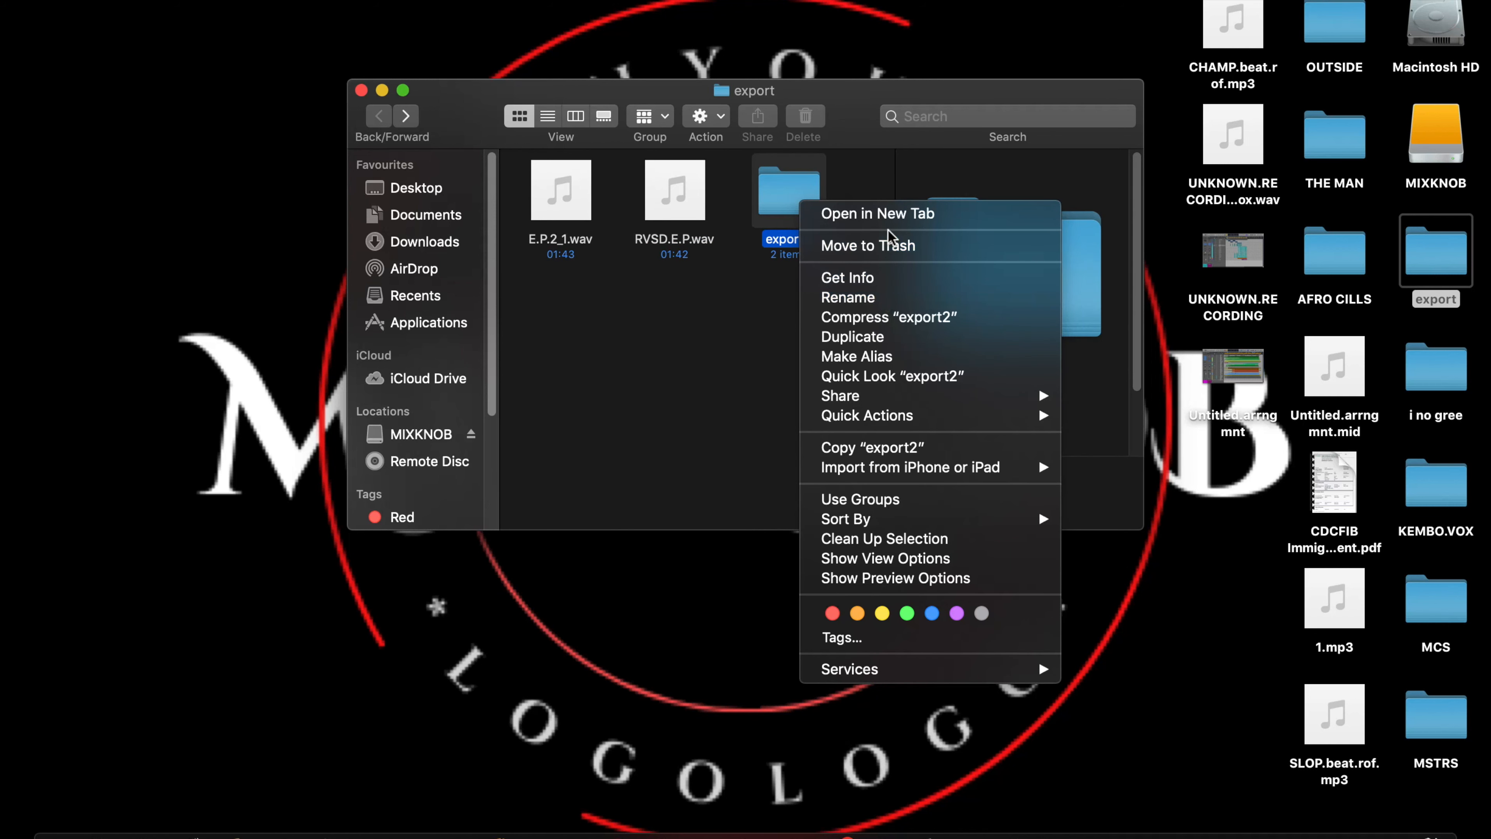
click(893, 245)
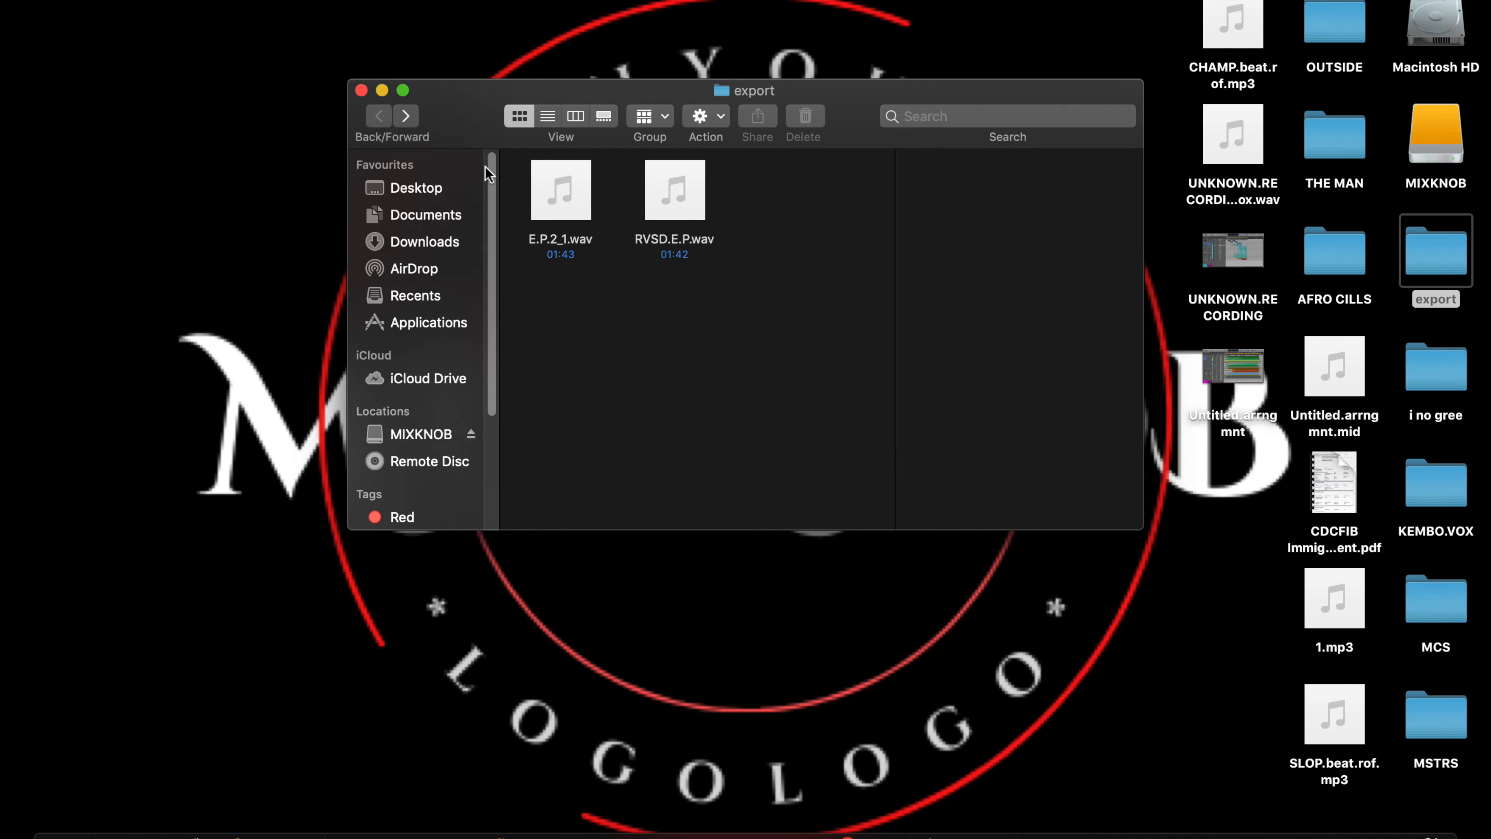
click(361, 89)
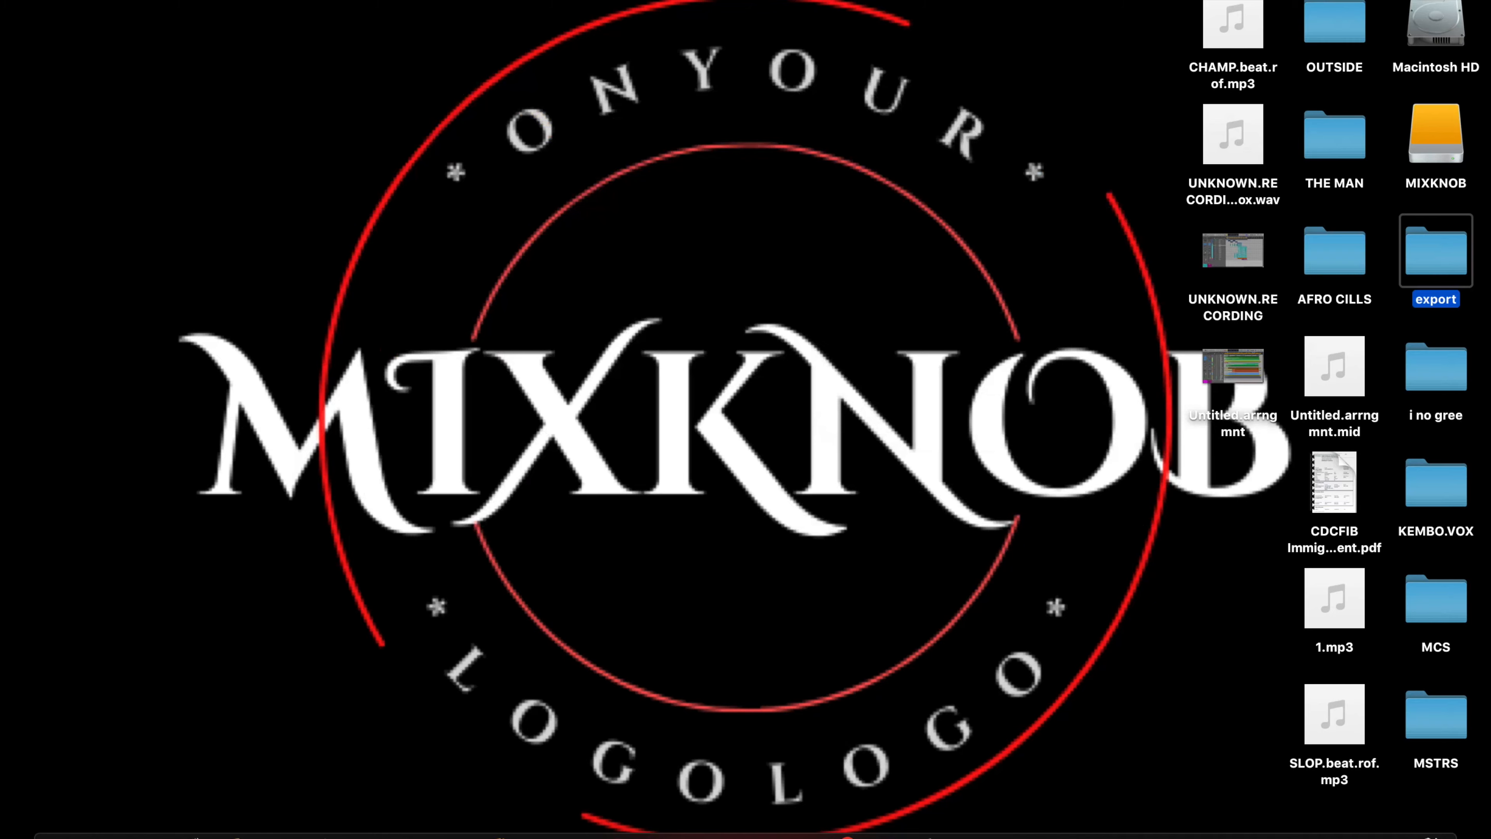
click(1432, 835)
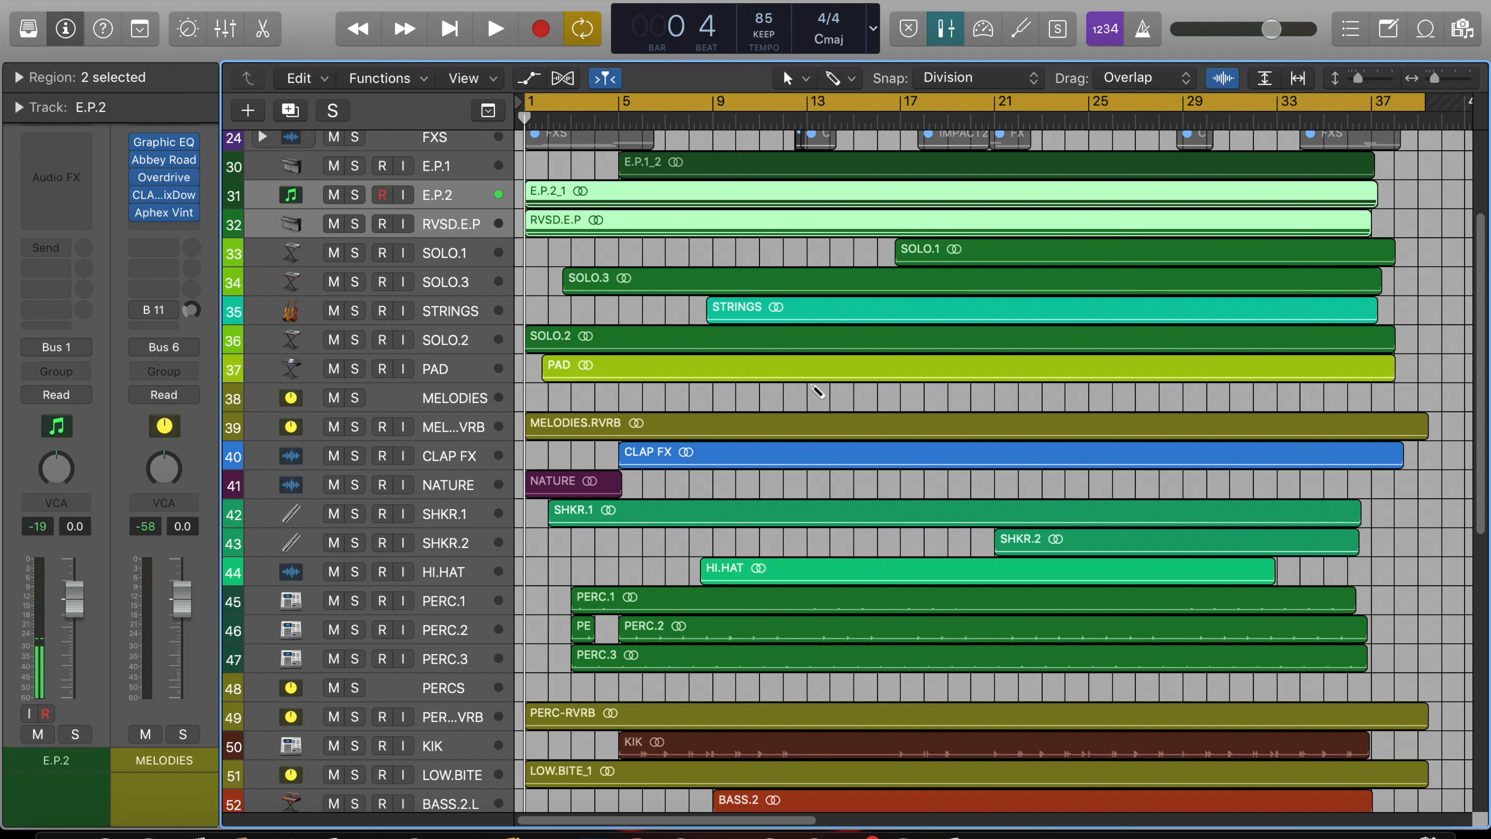
Open the audio file export dialog for the two selected tracks and cancel it.
key(super+e)
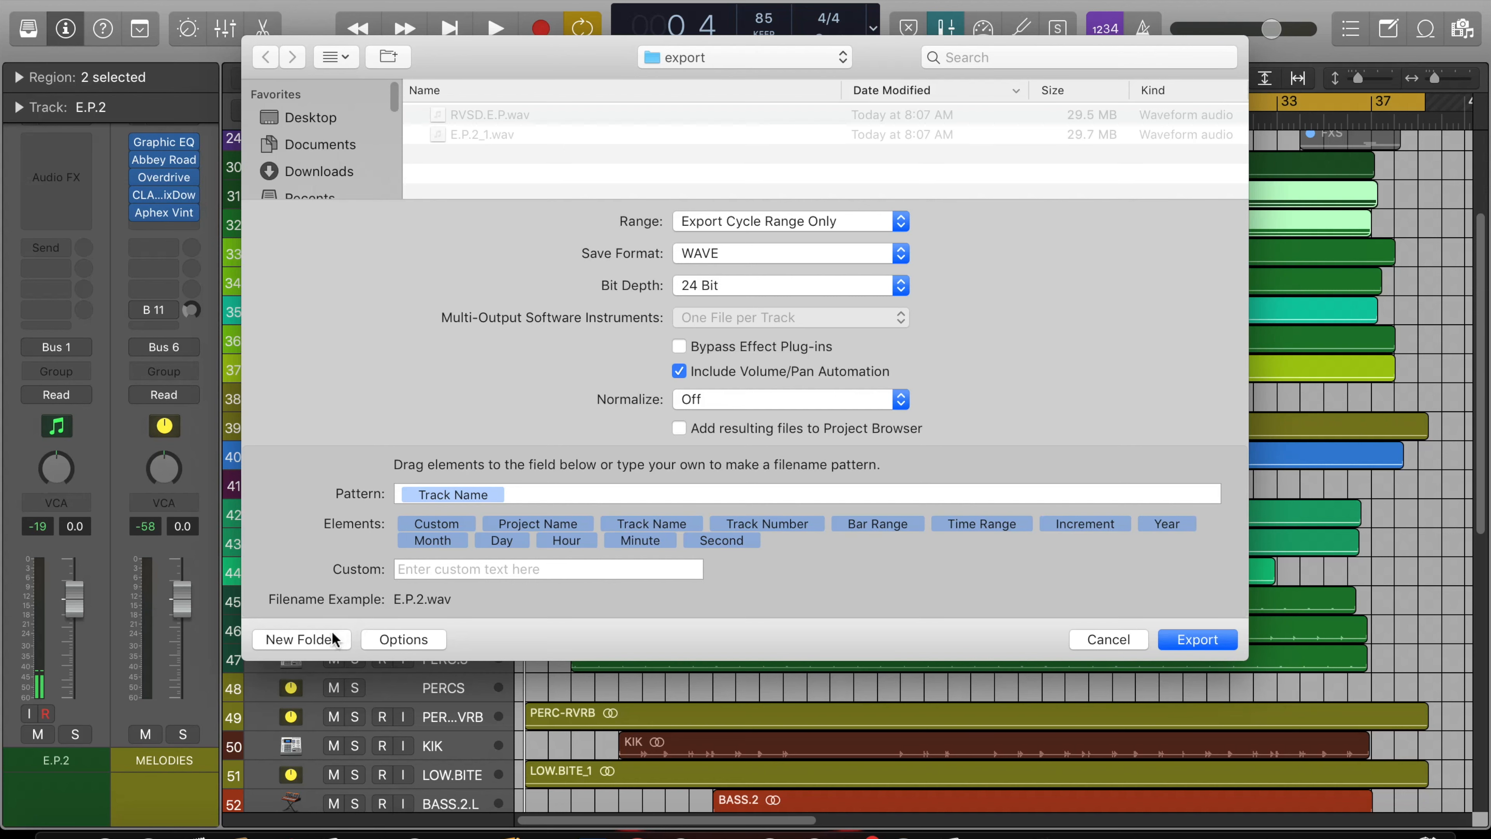
click(1130, 641)
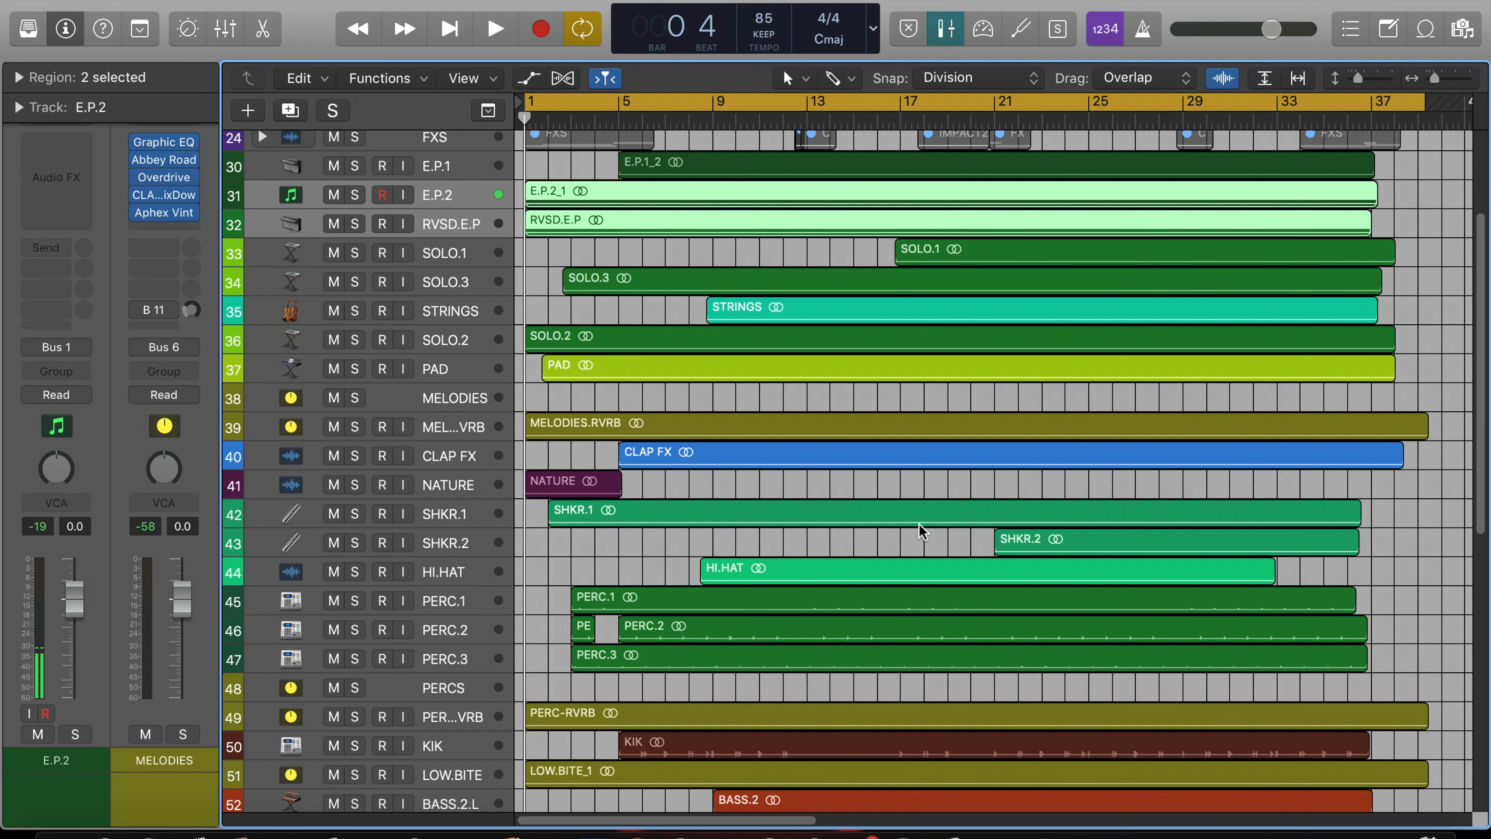
Look through the project's track list and select the E.P.1 track.
scroll(919, 523, down, 10)
click(582, 739)
scroll(599, 730, up, 7)
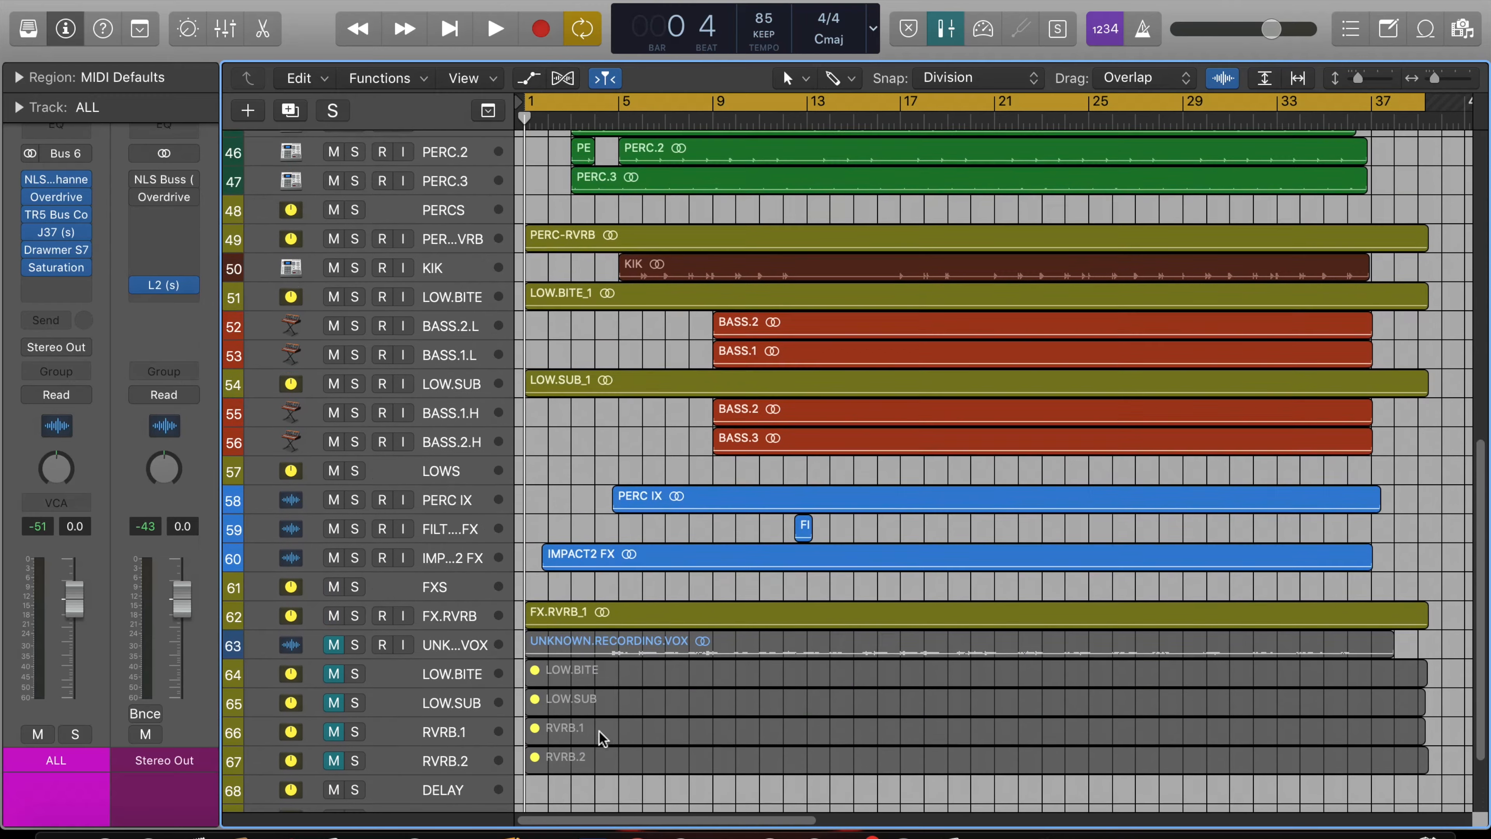
scroll(598, 731, up, 4)
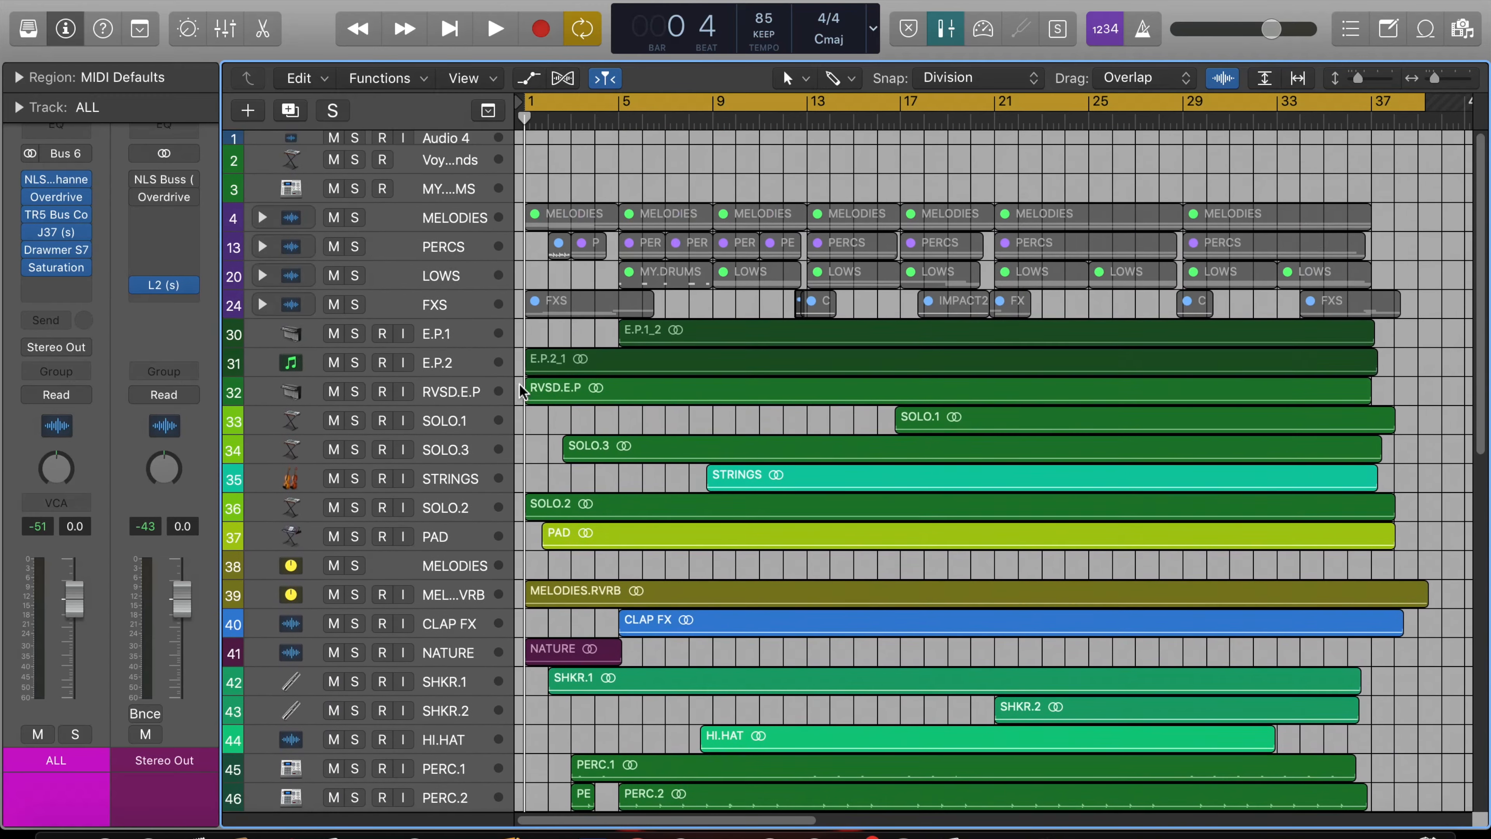
click(467, 341)
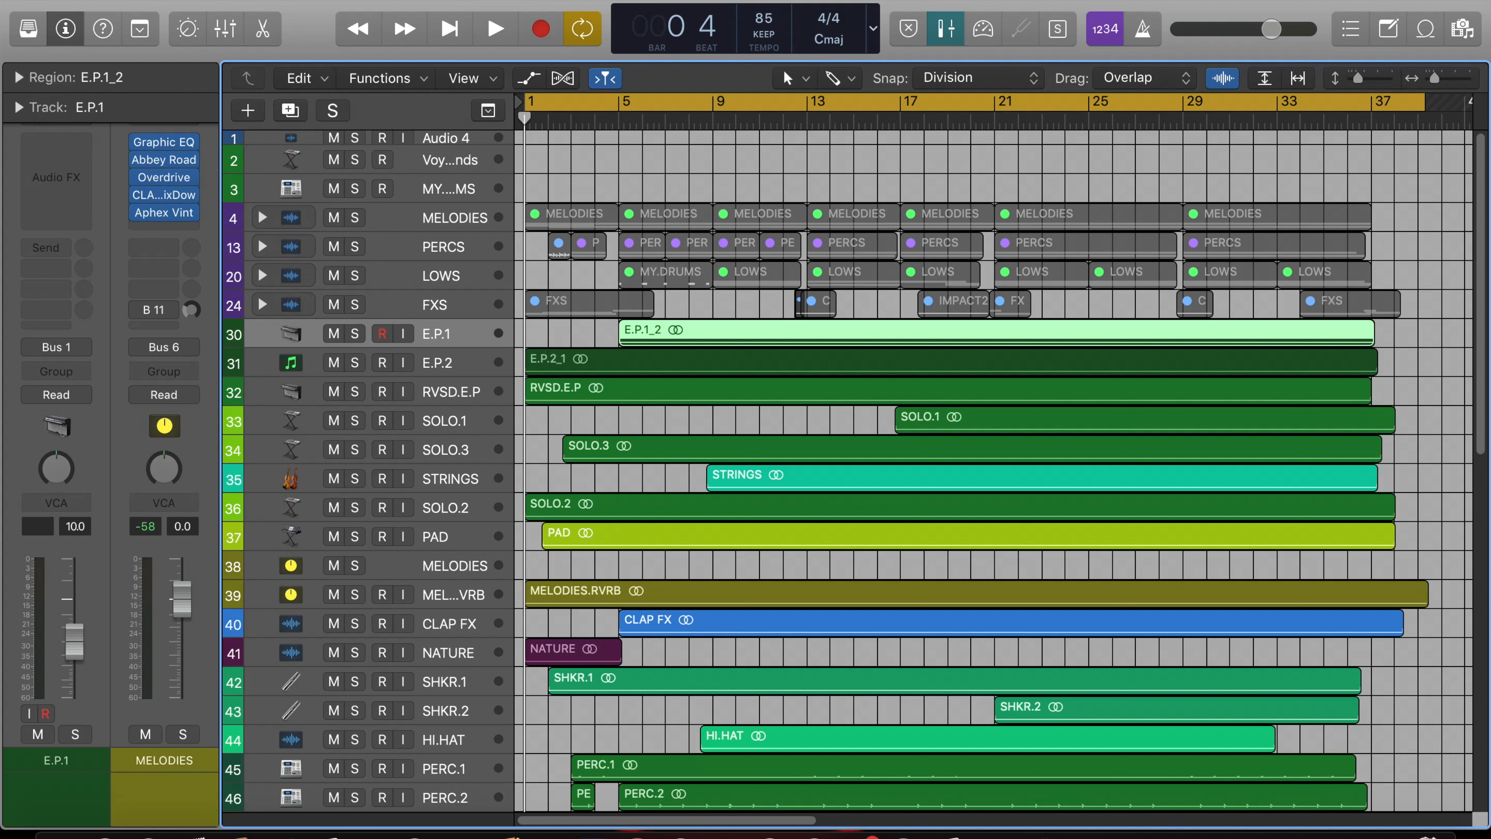
click(167, 1)
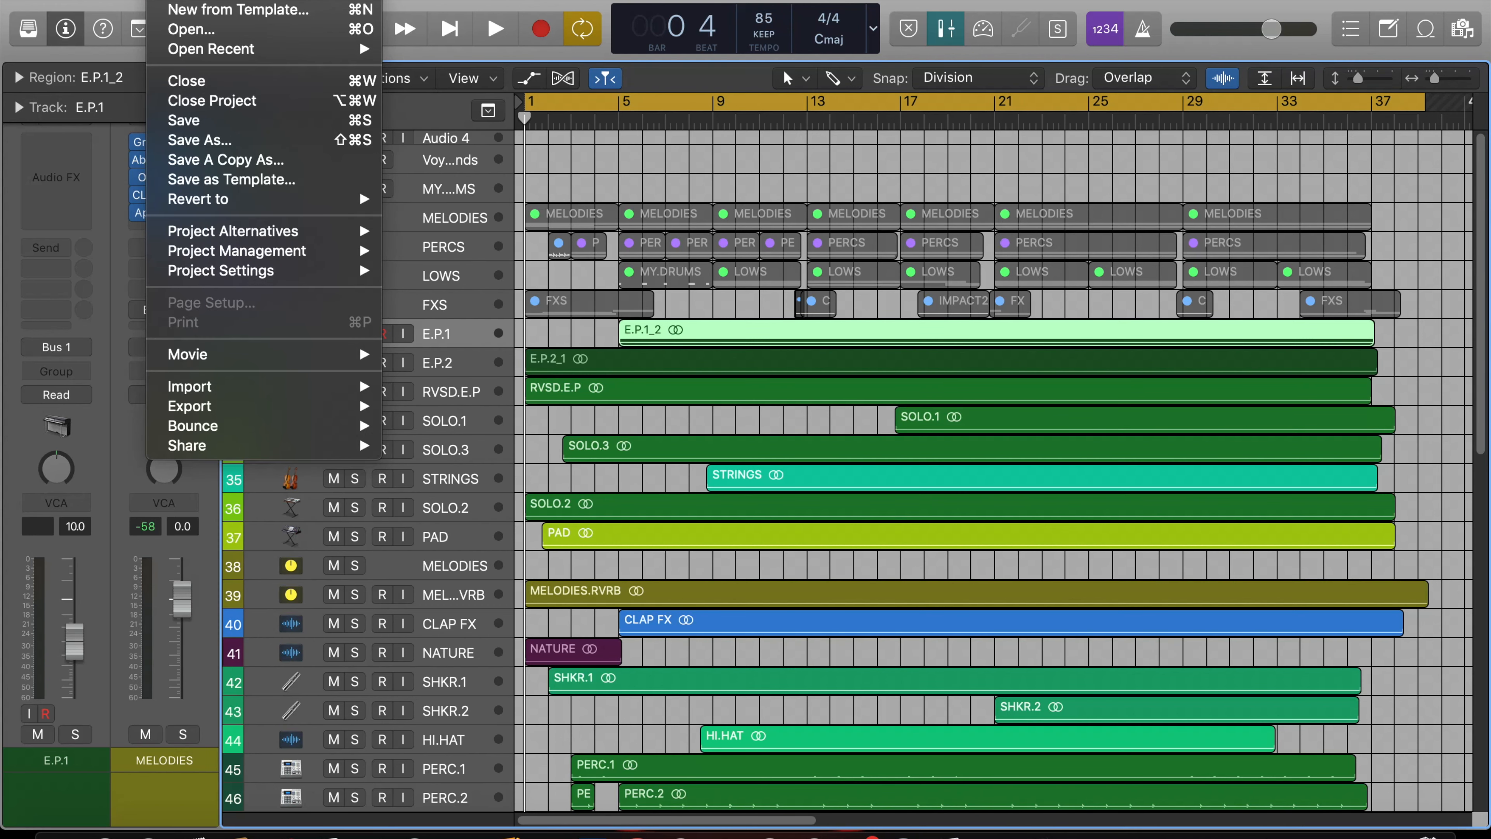
mouse_move(317, 405)
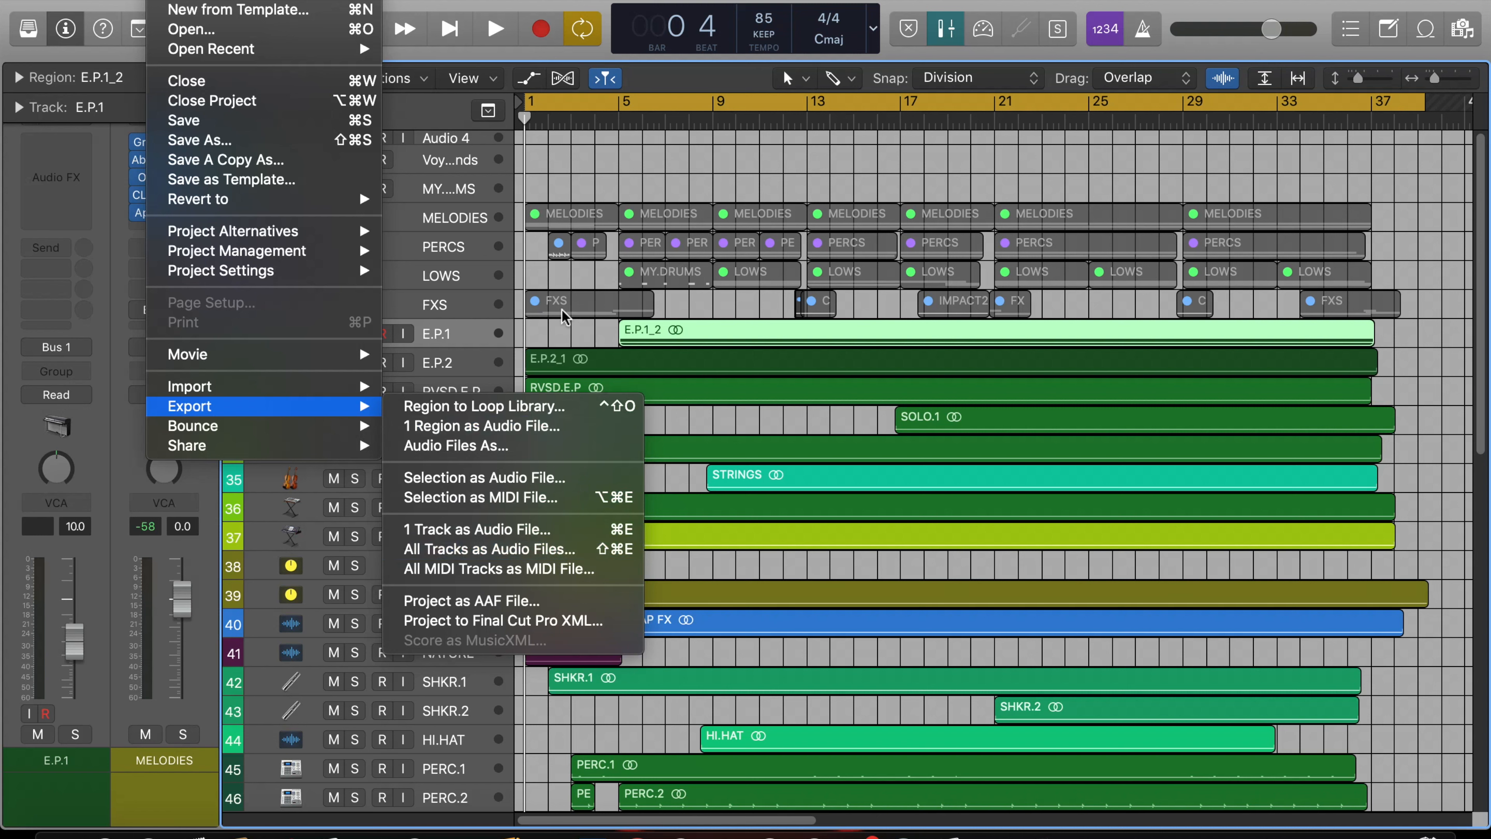
click(565, 339)
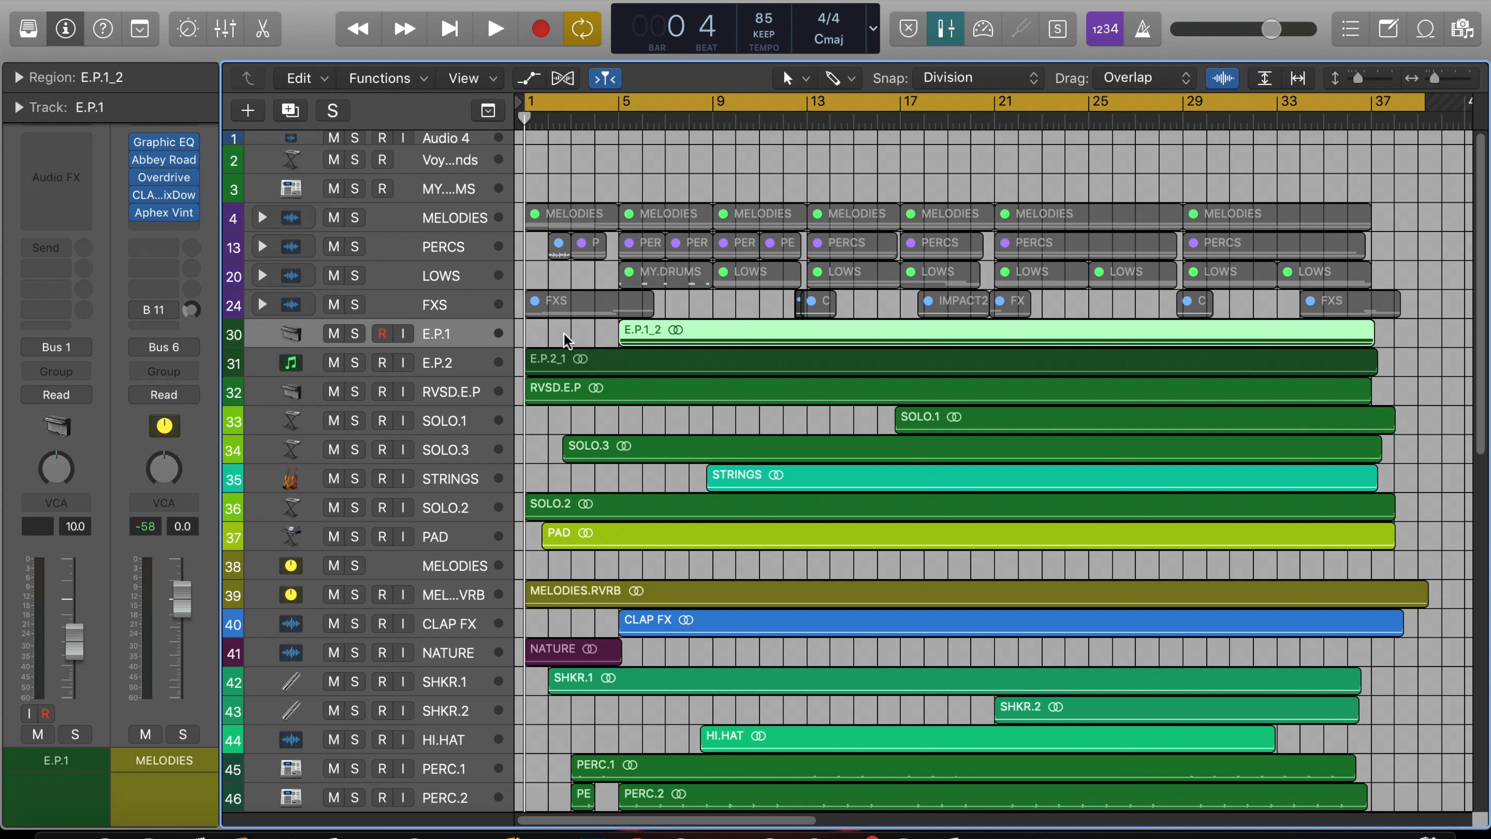
Deselect the E.P.1_2 region and export all tracks as audio files into a new folder named "export 2" inside the export folder.
click(564, 339)
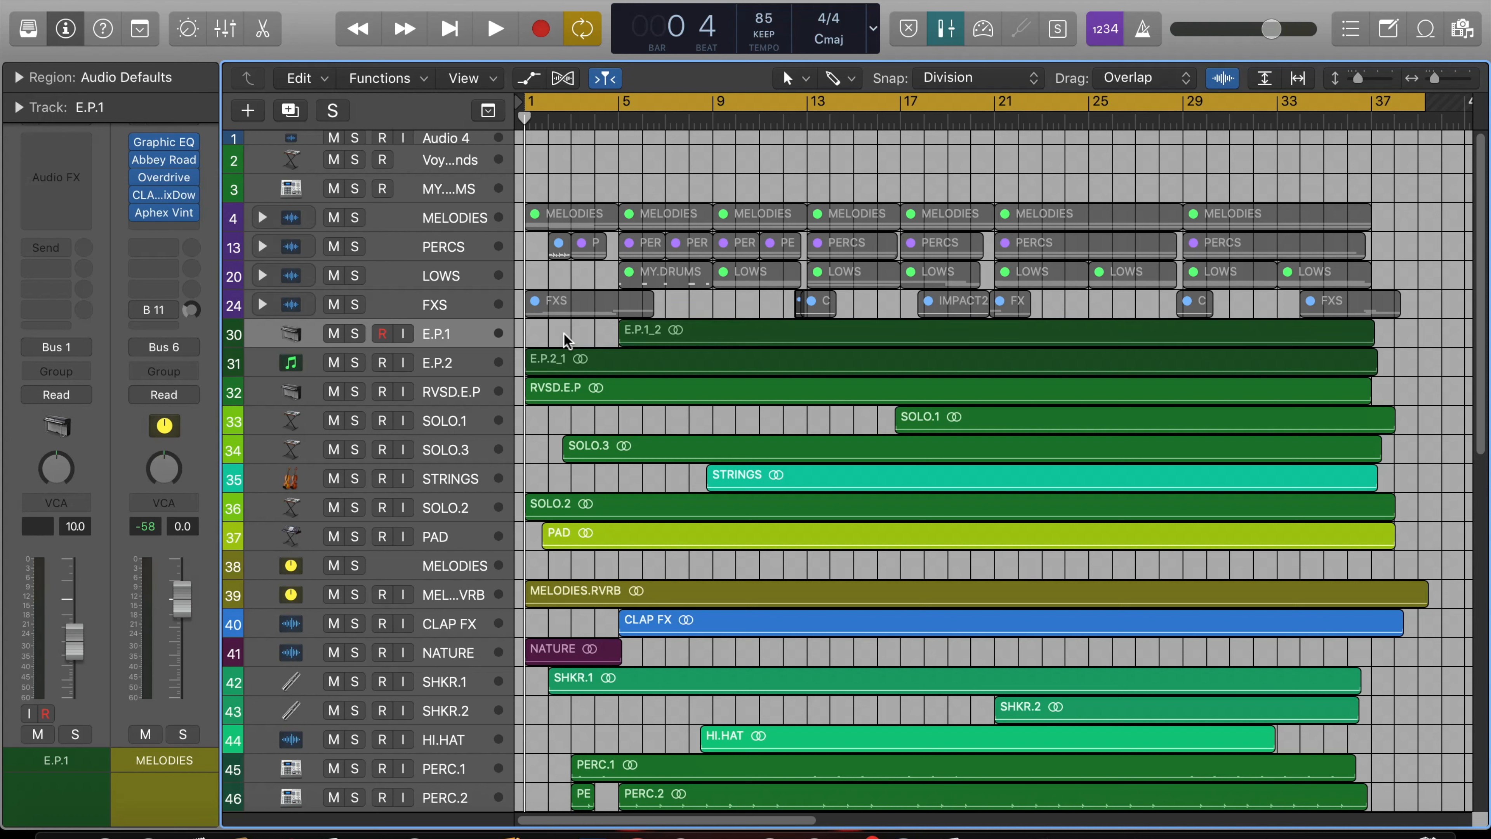
click(177, 0)
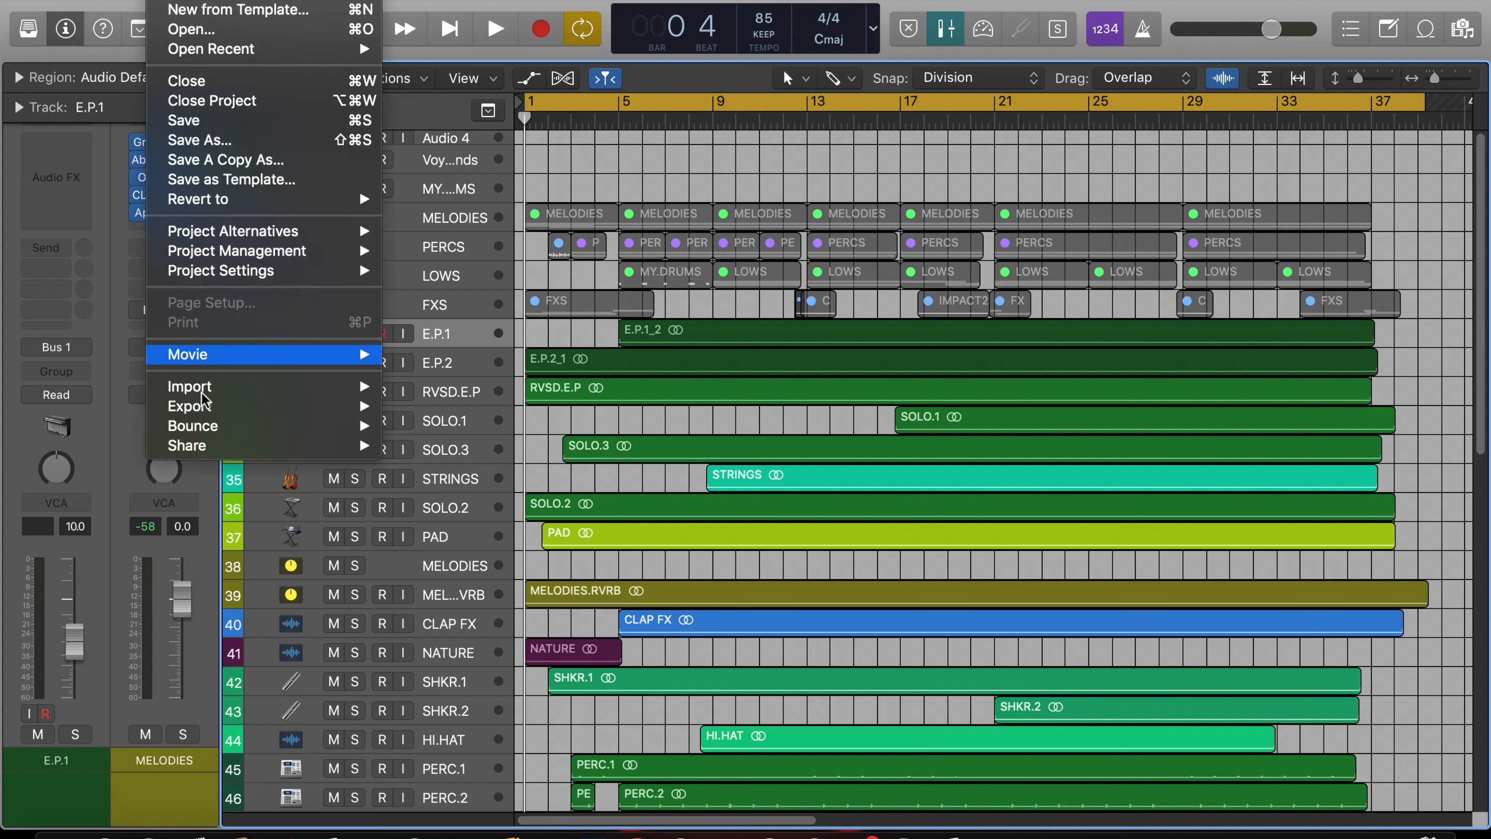
mouse_move(210, 411)
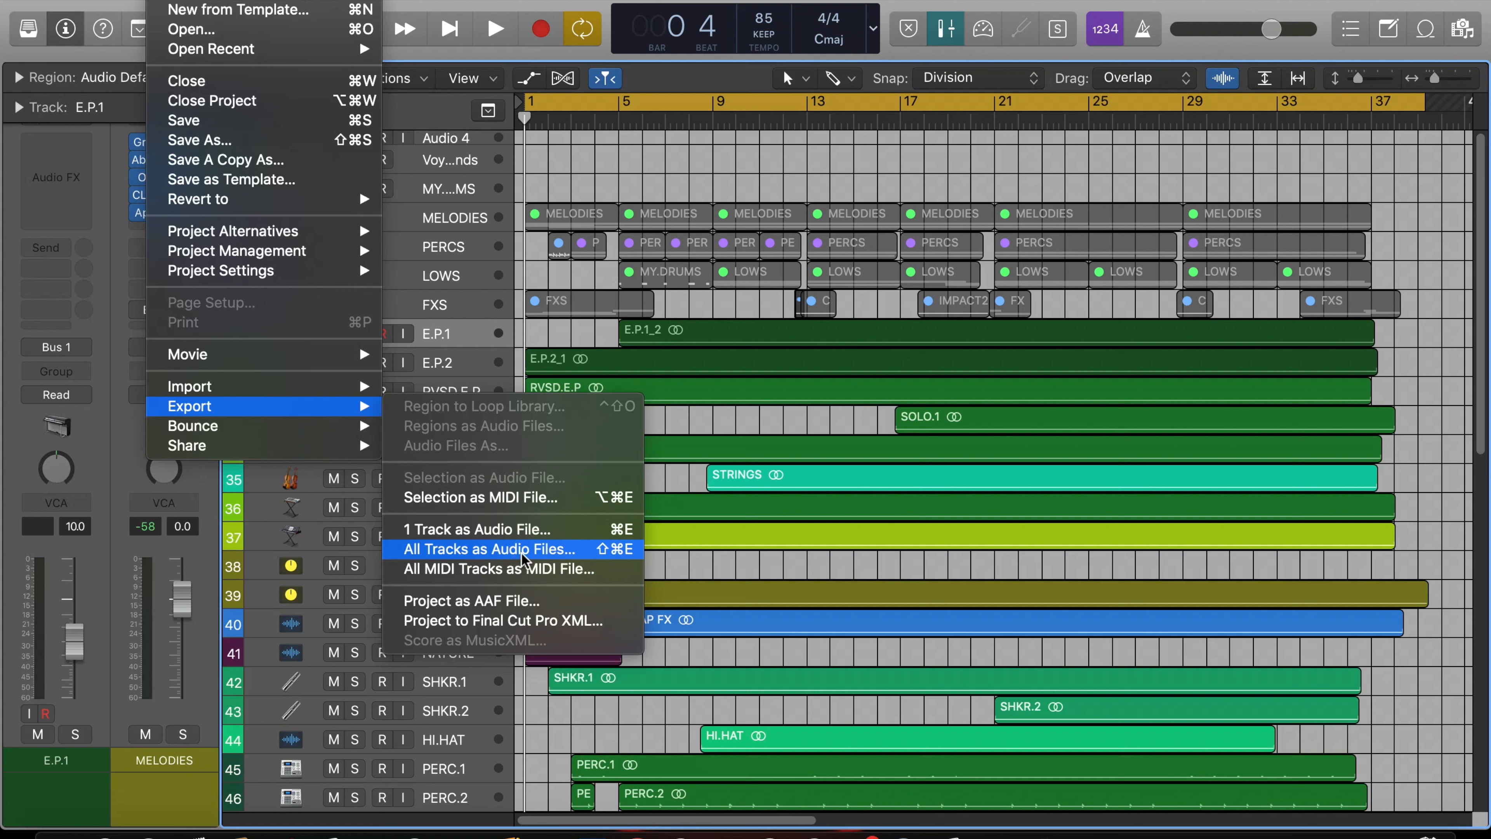
click(539, 557)
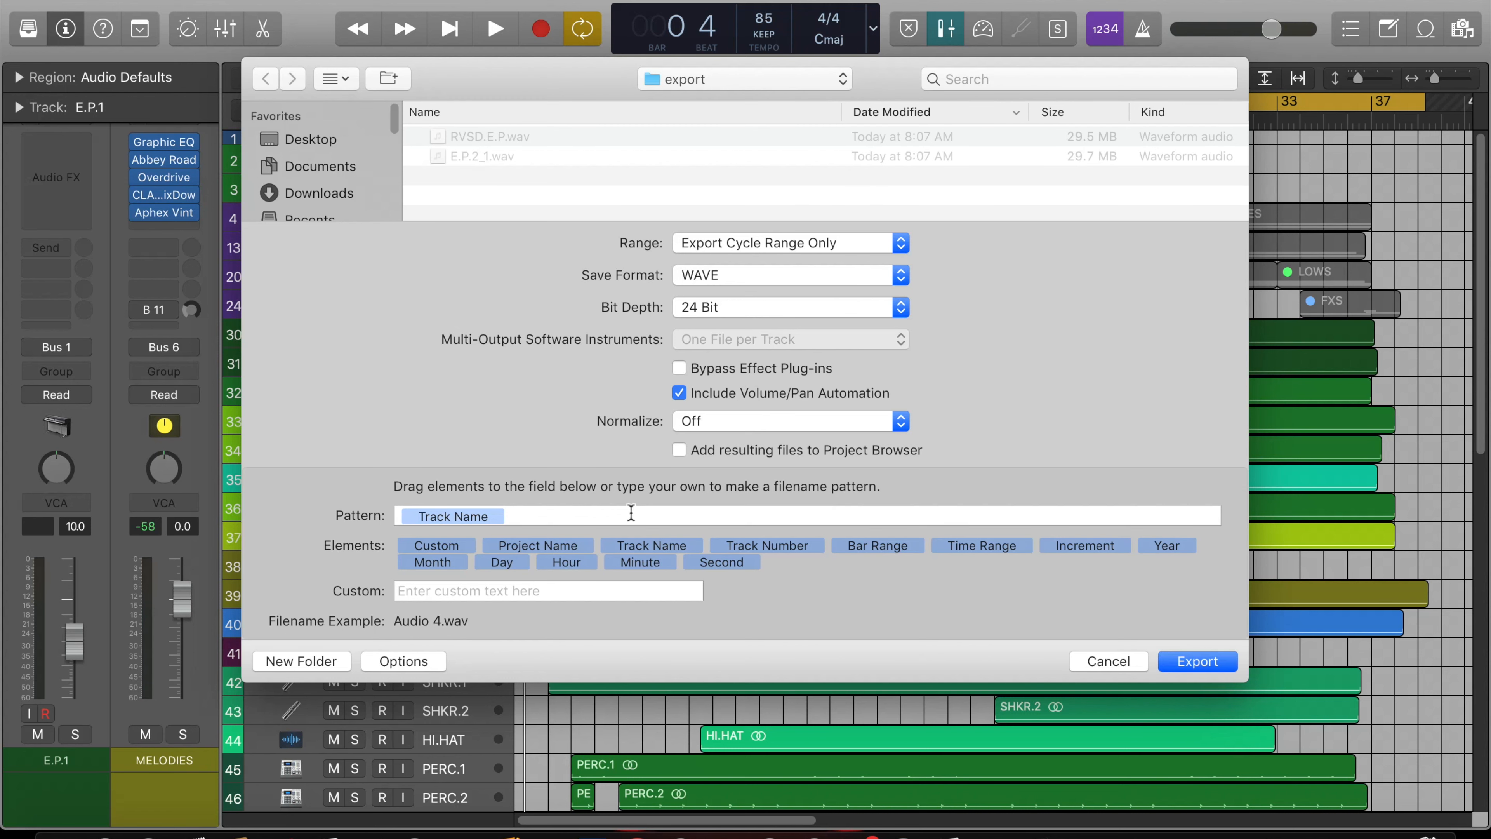
click(316, 661)
text(export)
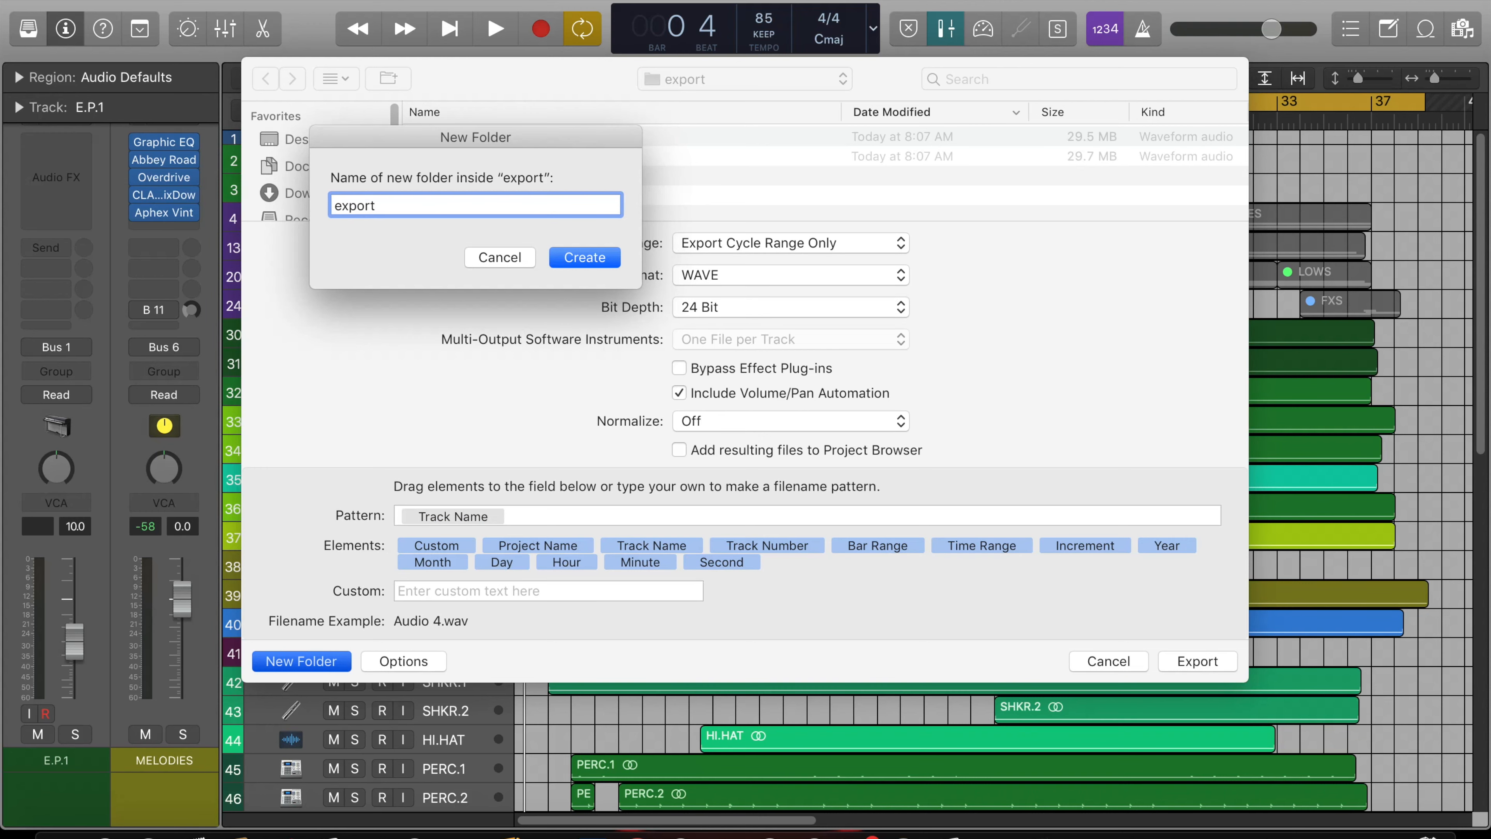
text( 2)
click(588, 261)
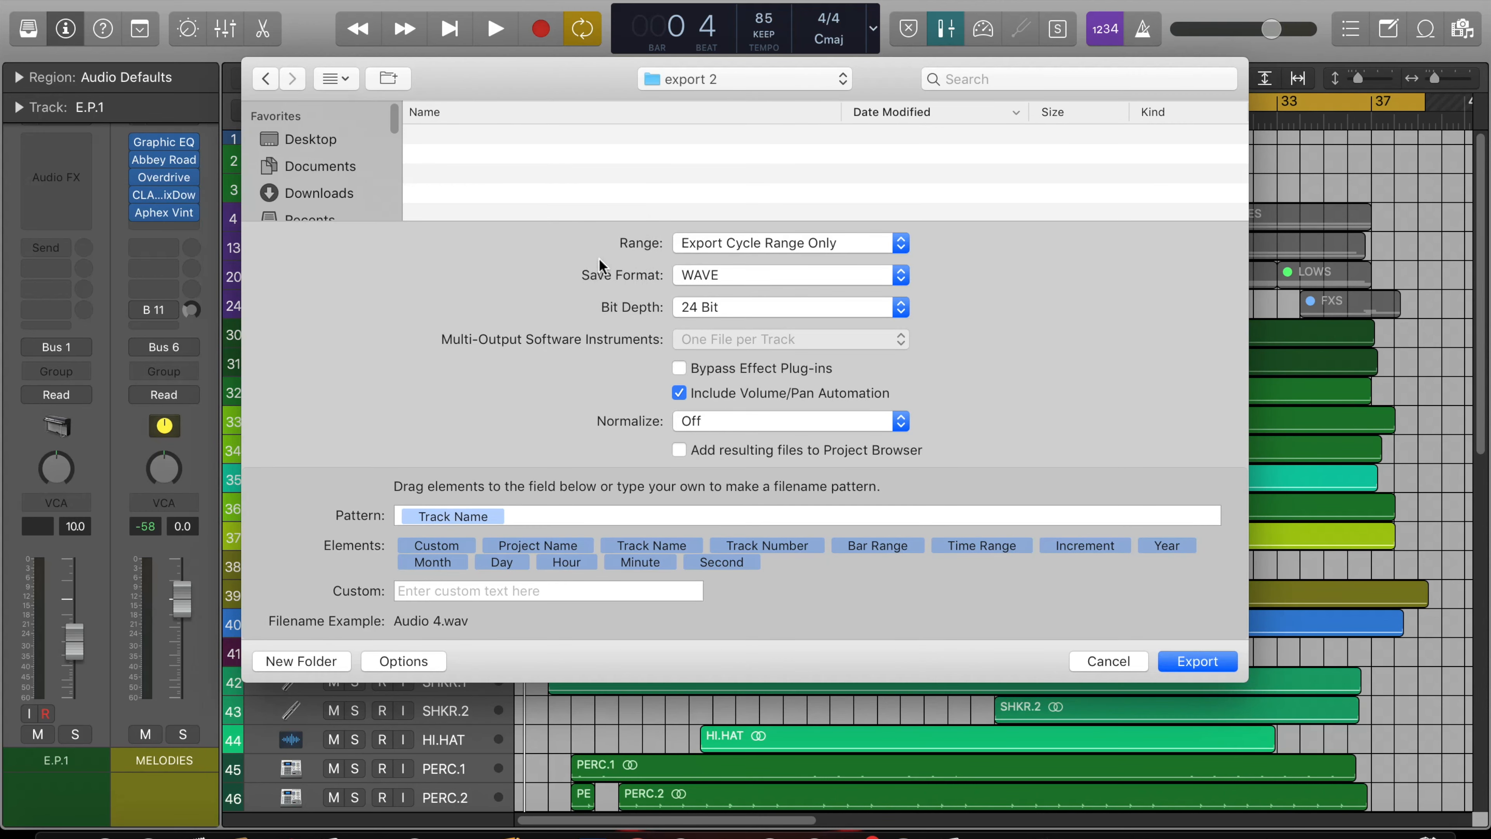
click(1188, 662)
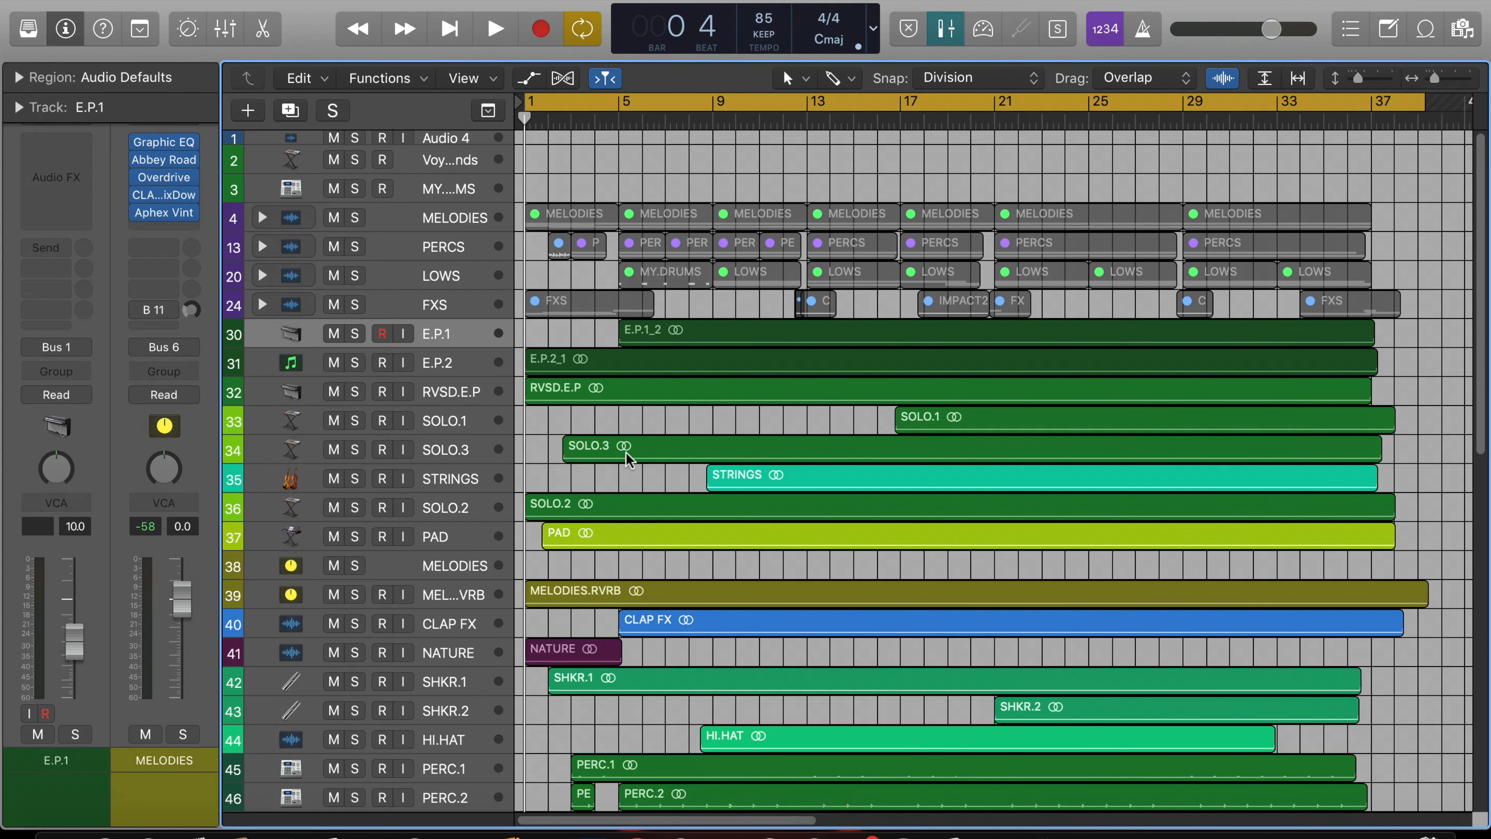
scroll(625, 451, down, 10)
scroll(626, 451, down, 2)
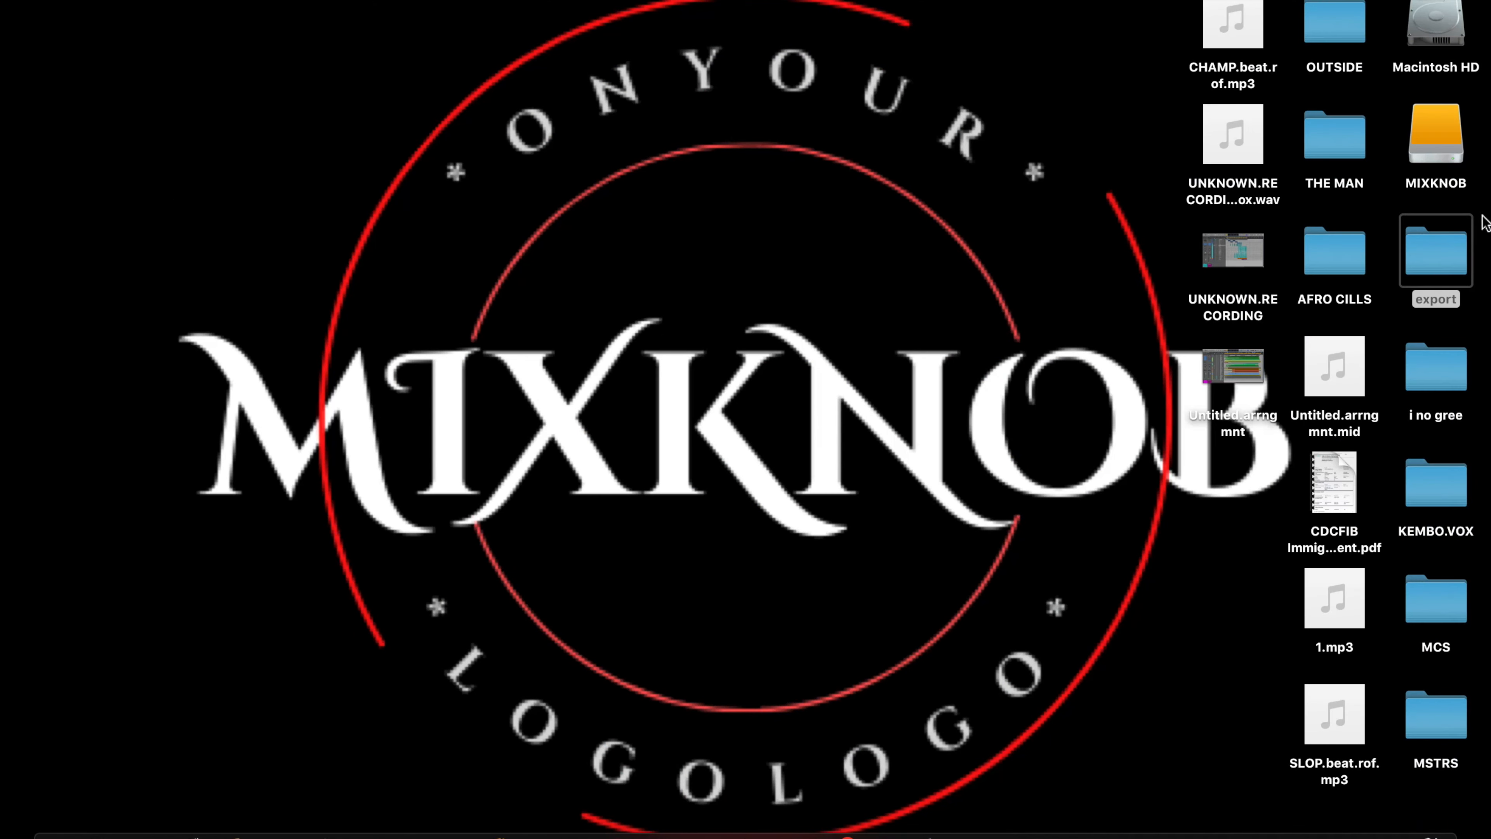
Look through the exported audio files in the "export 2" folder inside the export folder and return to the Logic Pro project.
double_click(1448, 258)
double_click(799, 196)
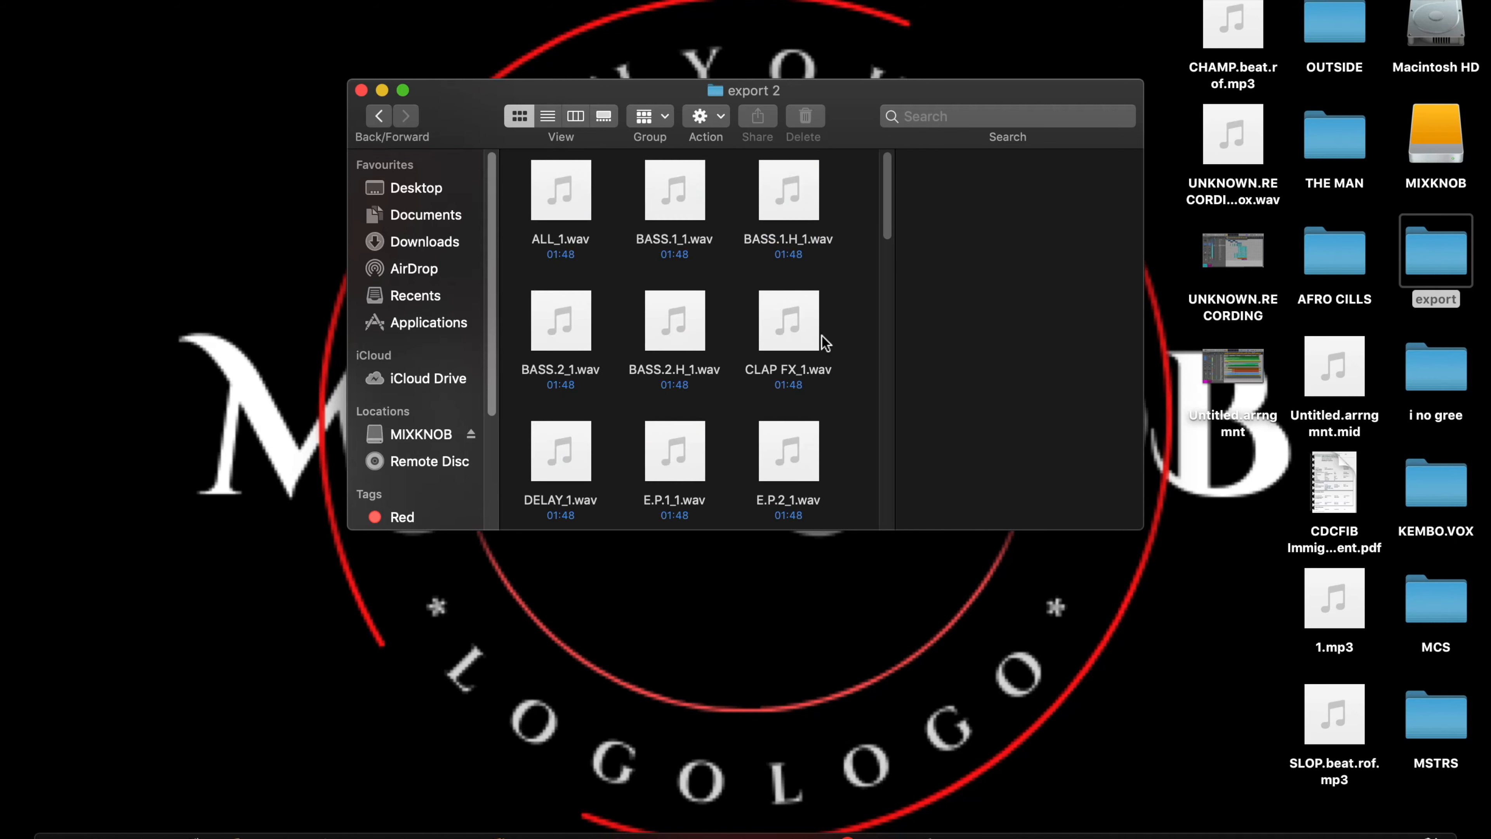
scroll(825, 344, down, 10)
scroll(825, 344, down, 5)
scroll(822, 335, down, 10)
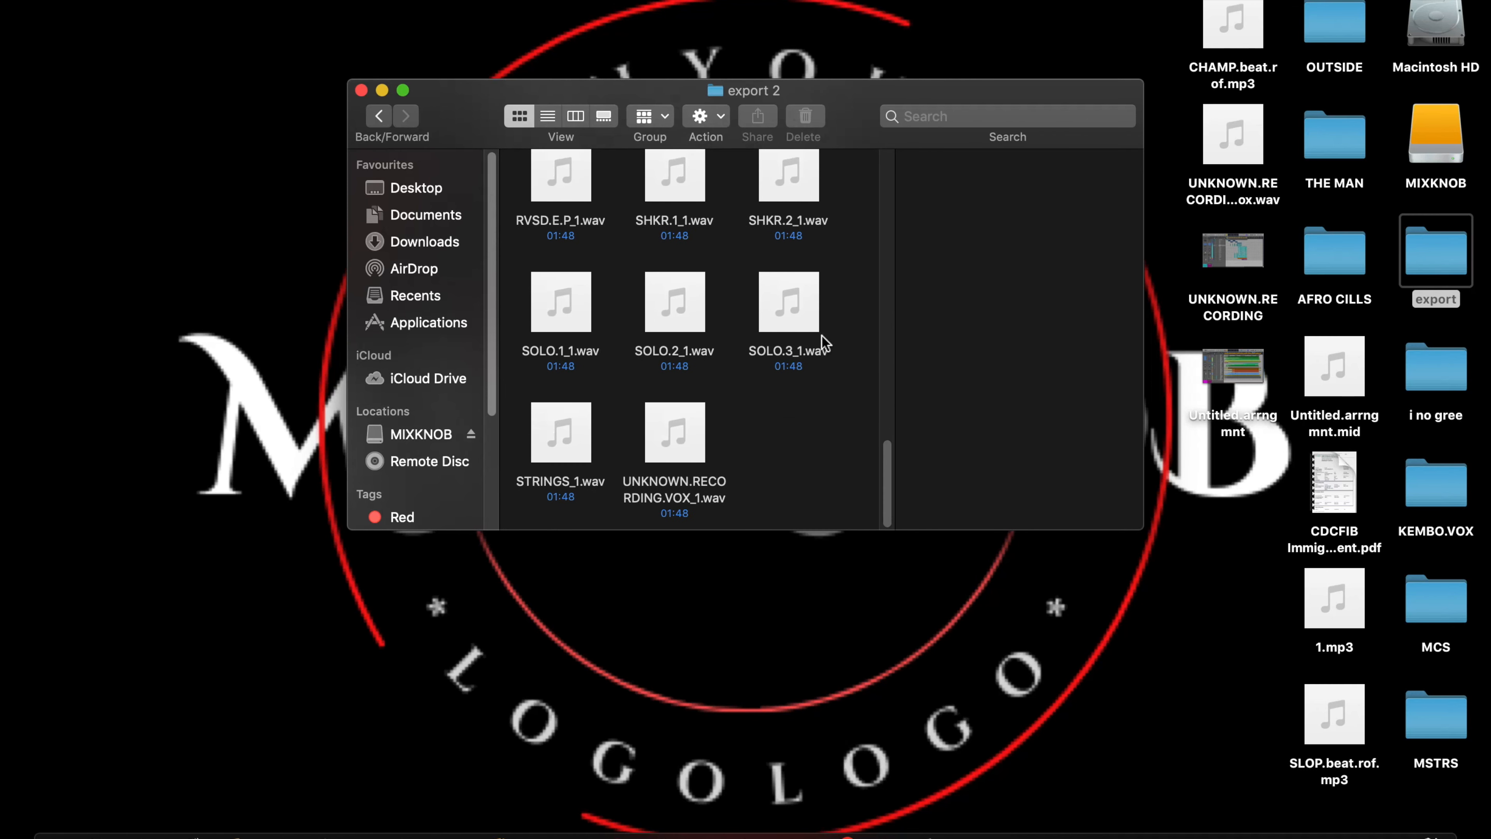
click(379, 116)
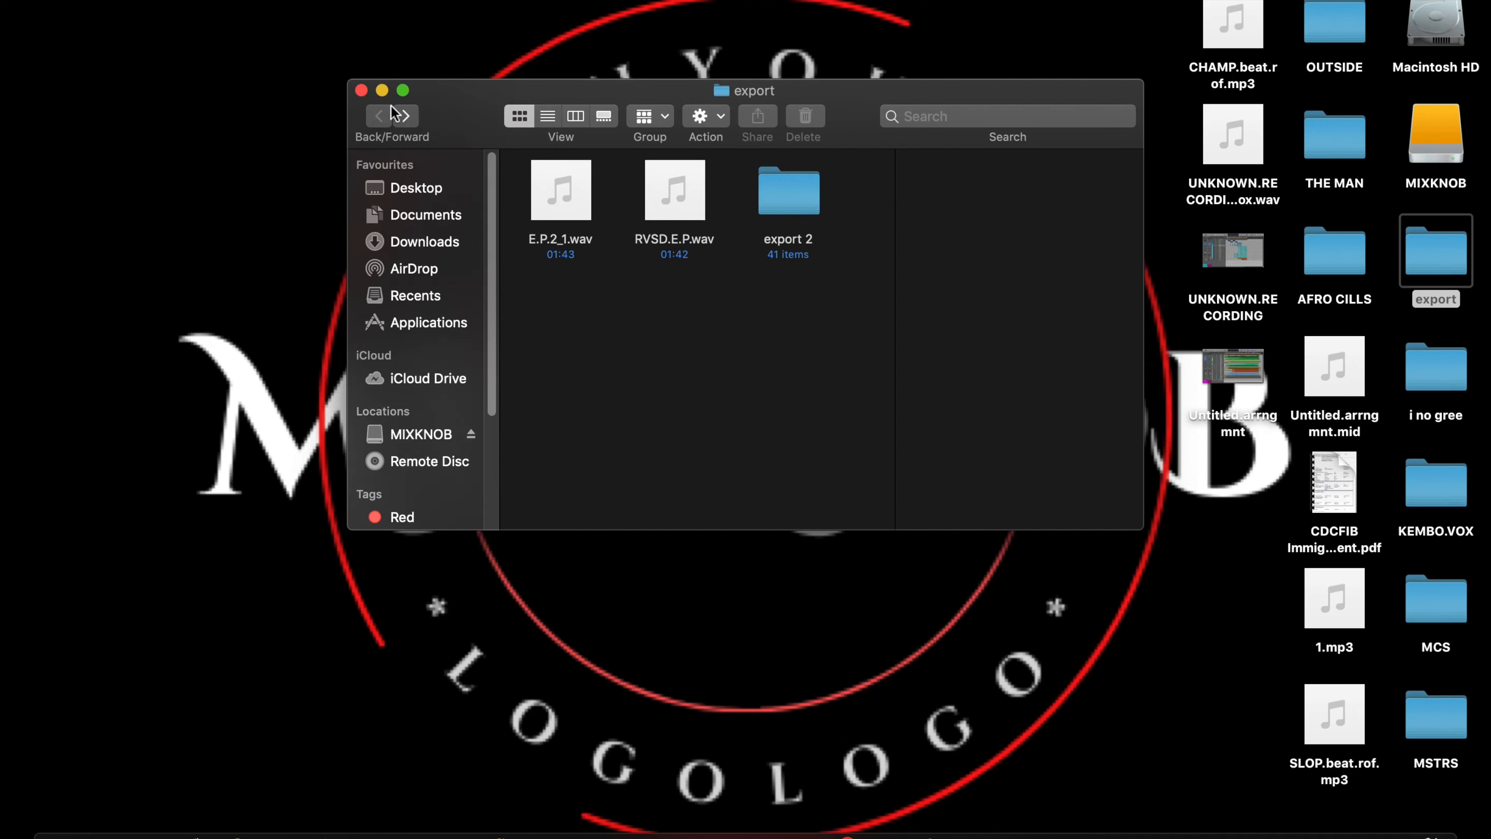
click(1388, 832)
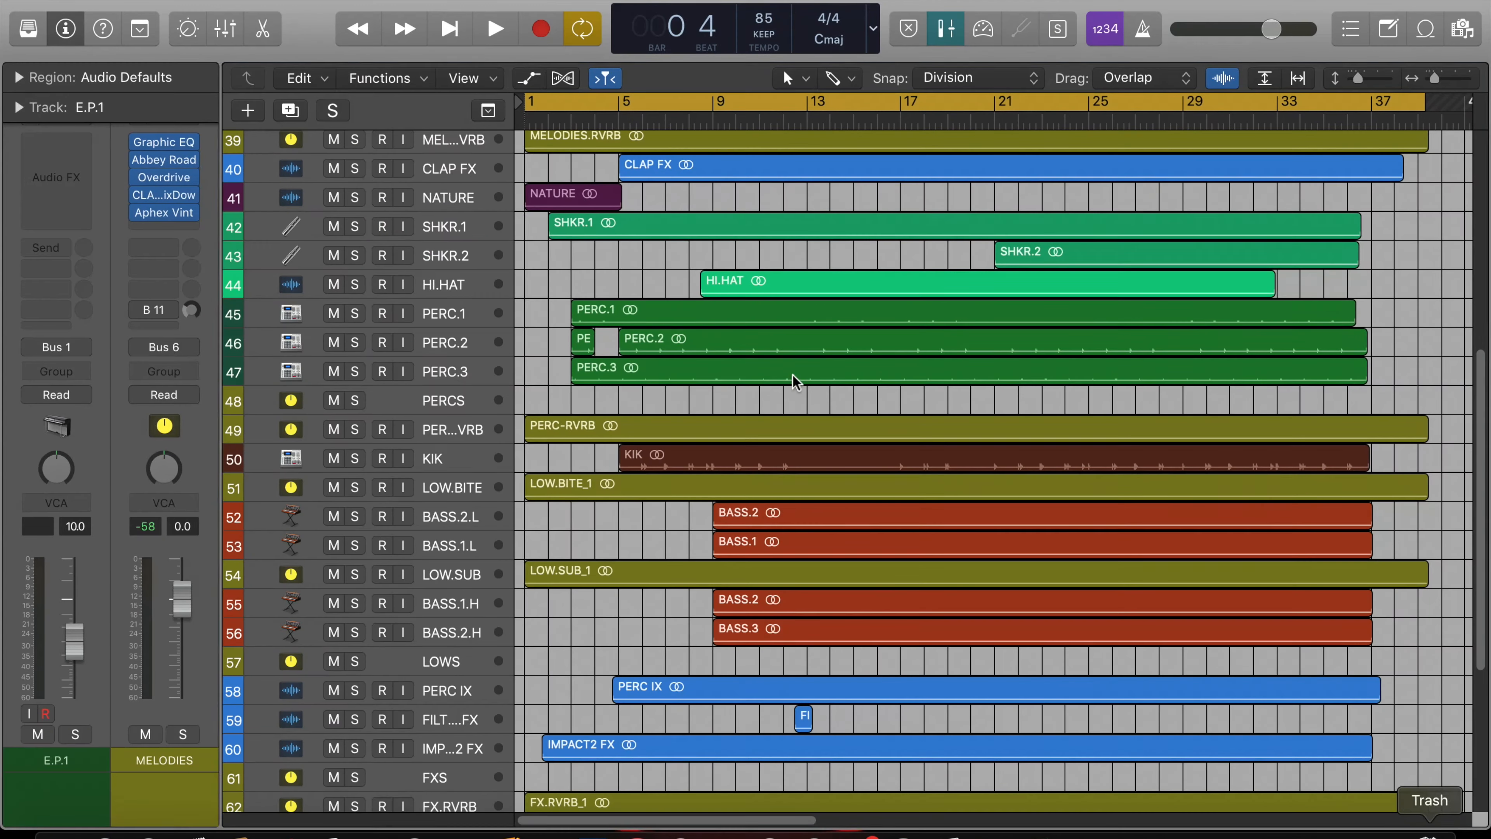
Open the dialog for exporting all tracks as audio files and cancel it without exporting.
scroll(794, 383, down, 1)
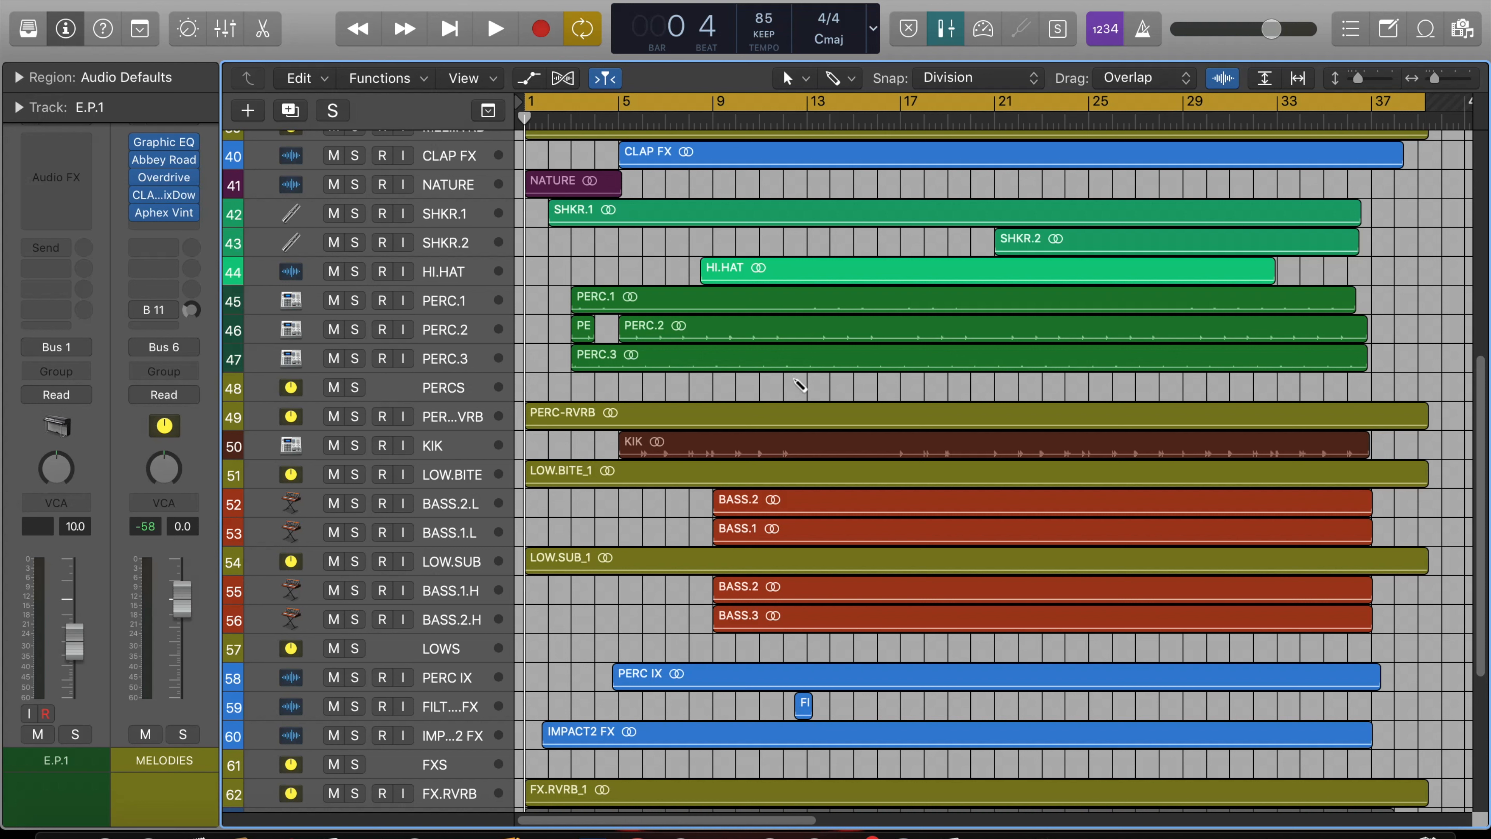
key(shift+super+e)
click(1116, 638)
key(shift+super+e)
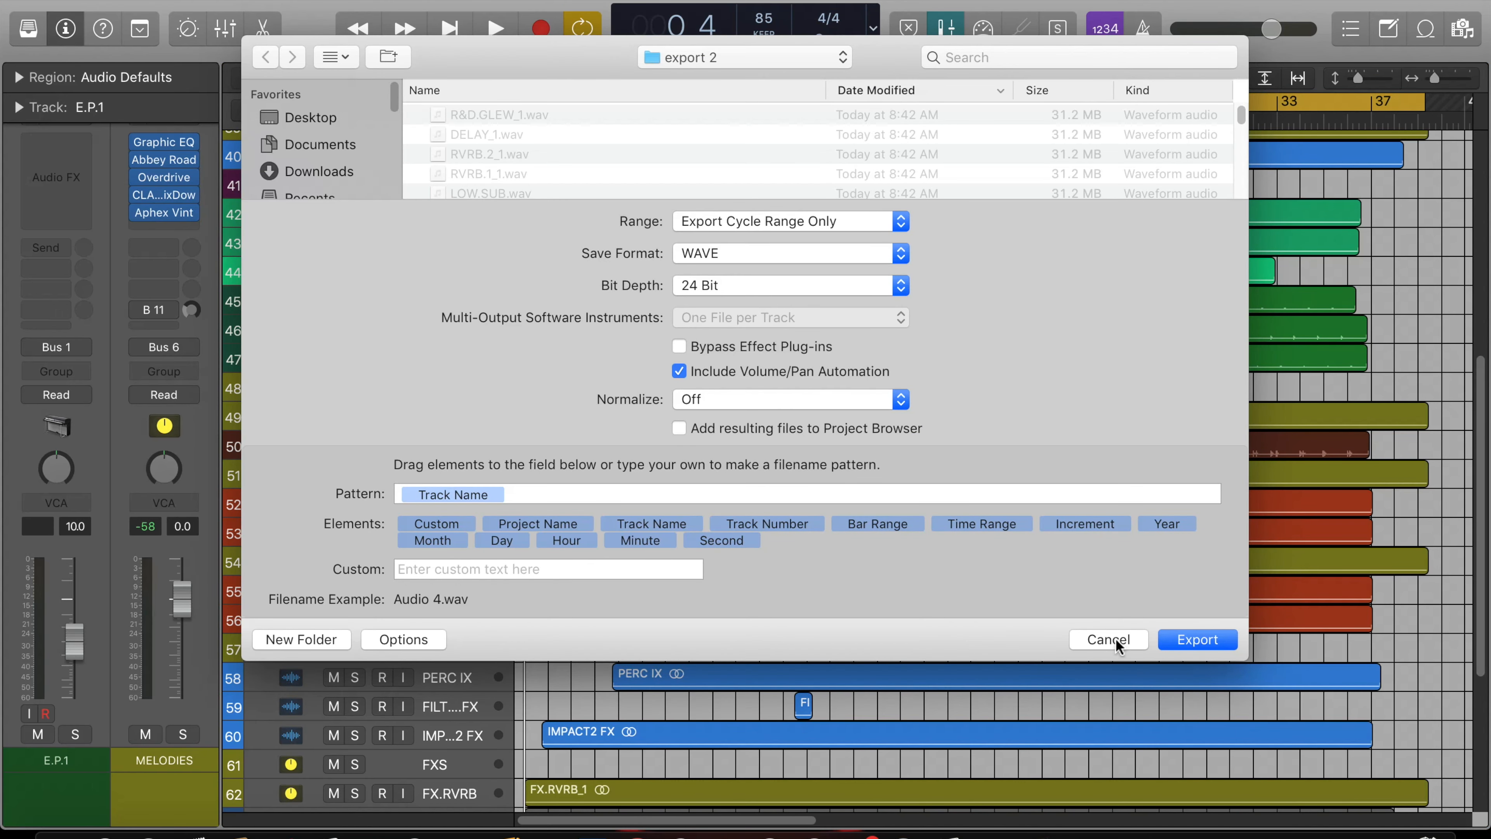
click(1116, 638)
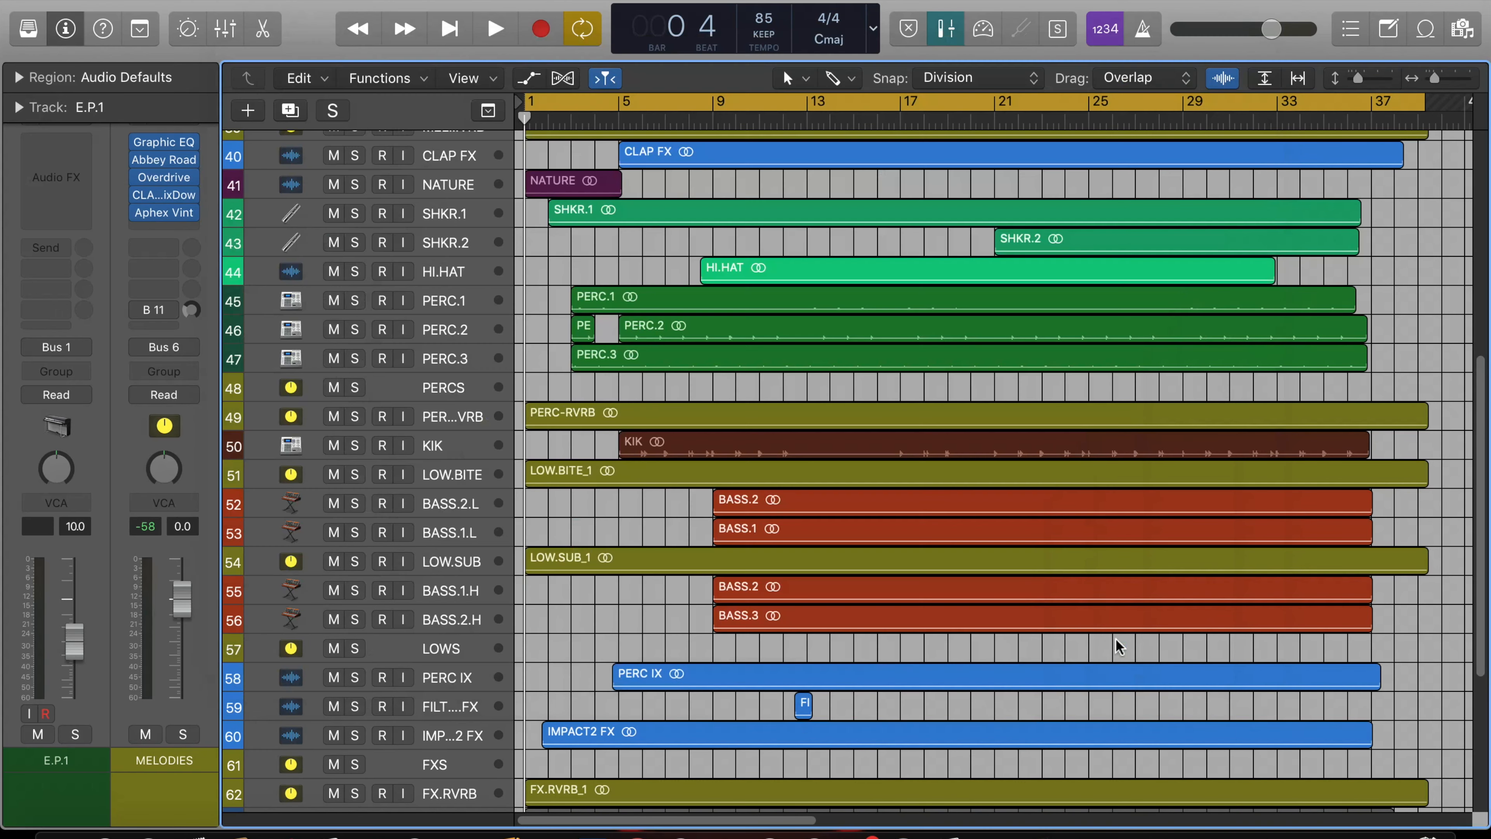
Look over the project's remaining tracks and open the bounce settings for the project or section.
scroll(640, 759, down, 5)
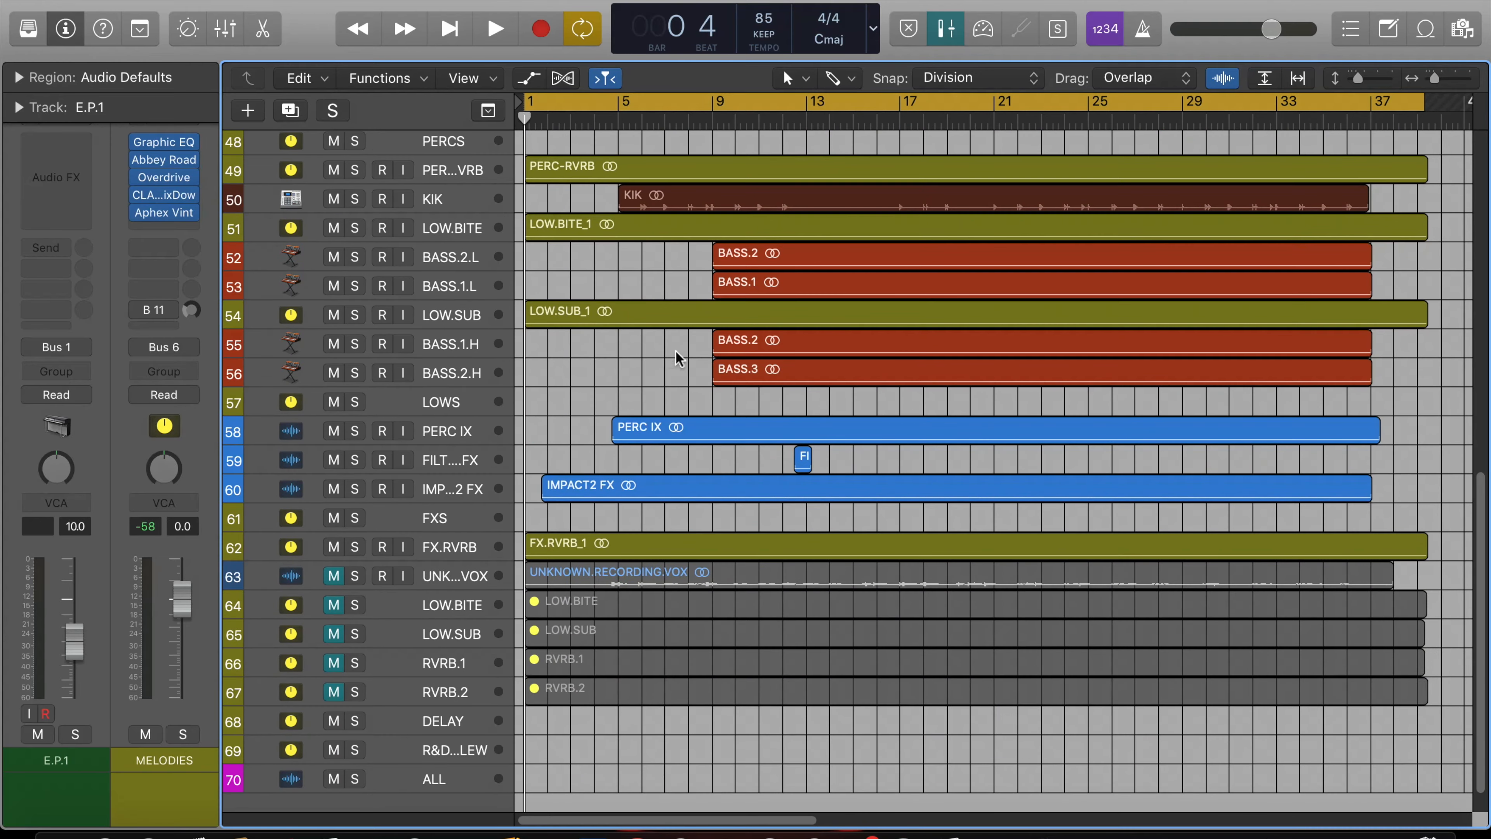
scroll(678, 357, up, 7)
scroll(678, 357, down, 2)
scroll(678, 357, down, 5)
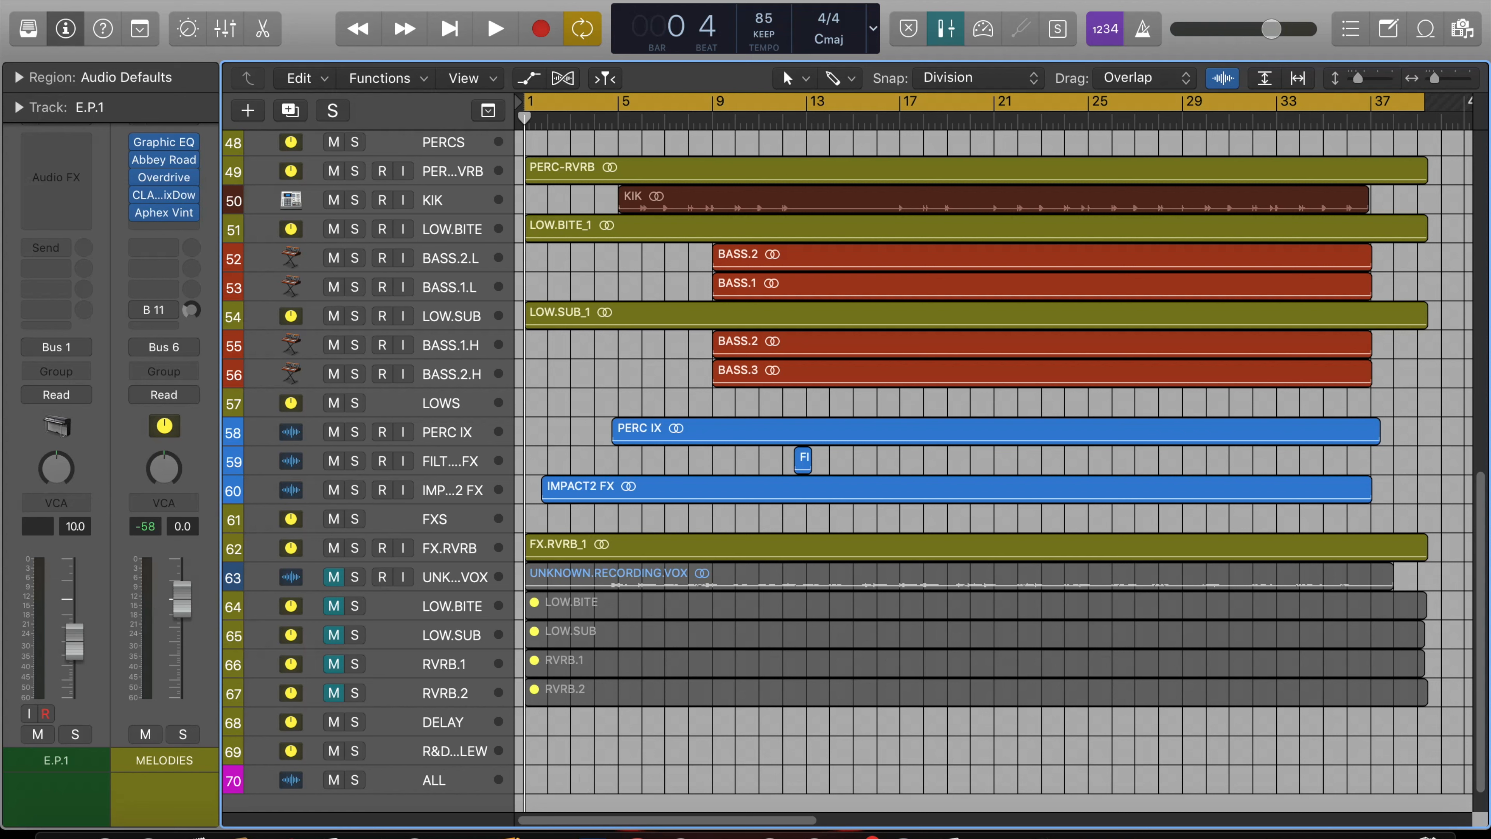
click(164, 1)
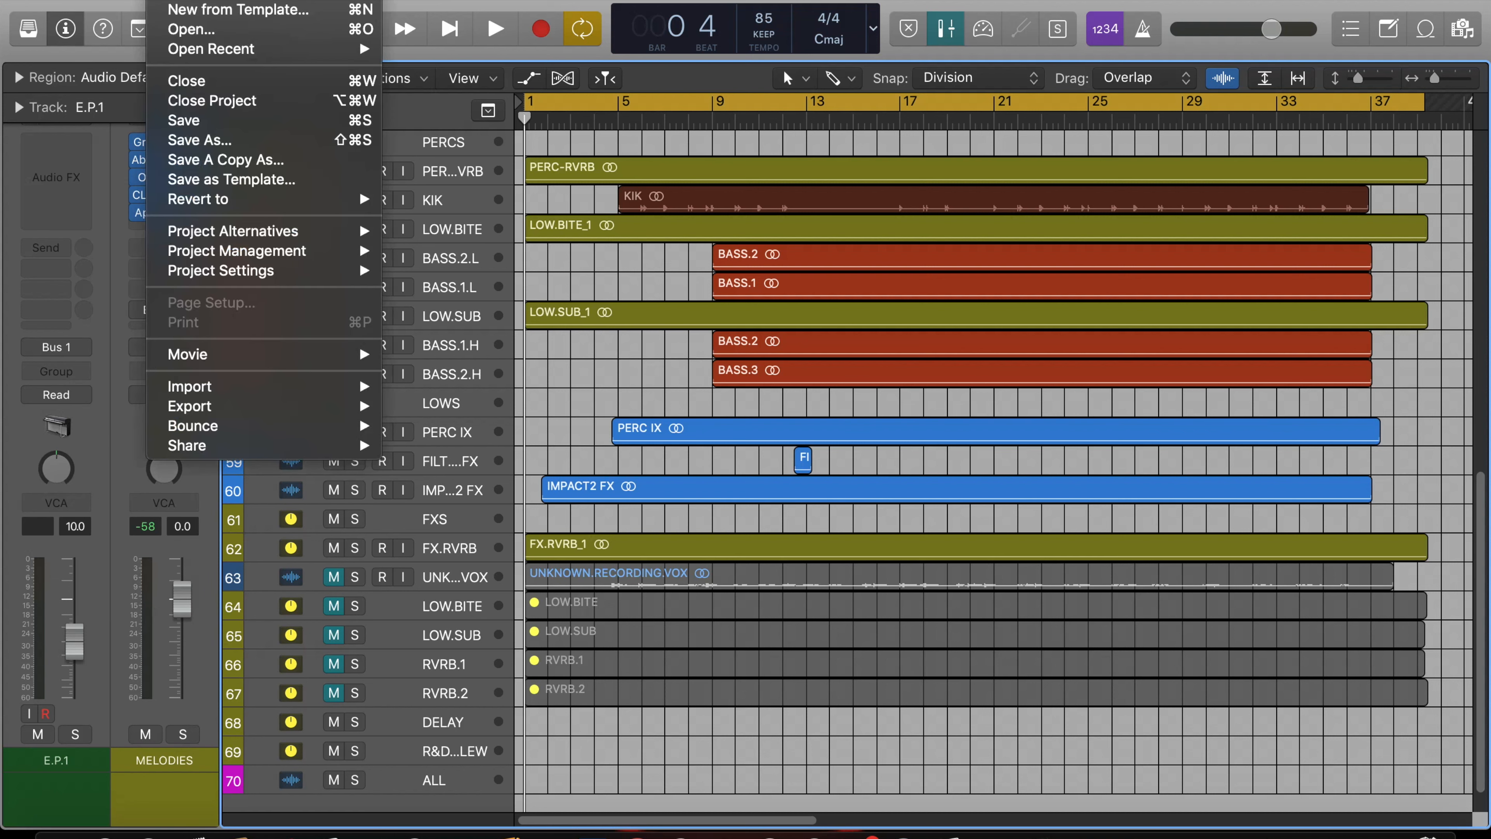
mouse_move(301, 428)
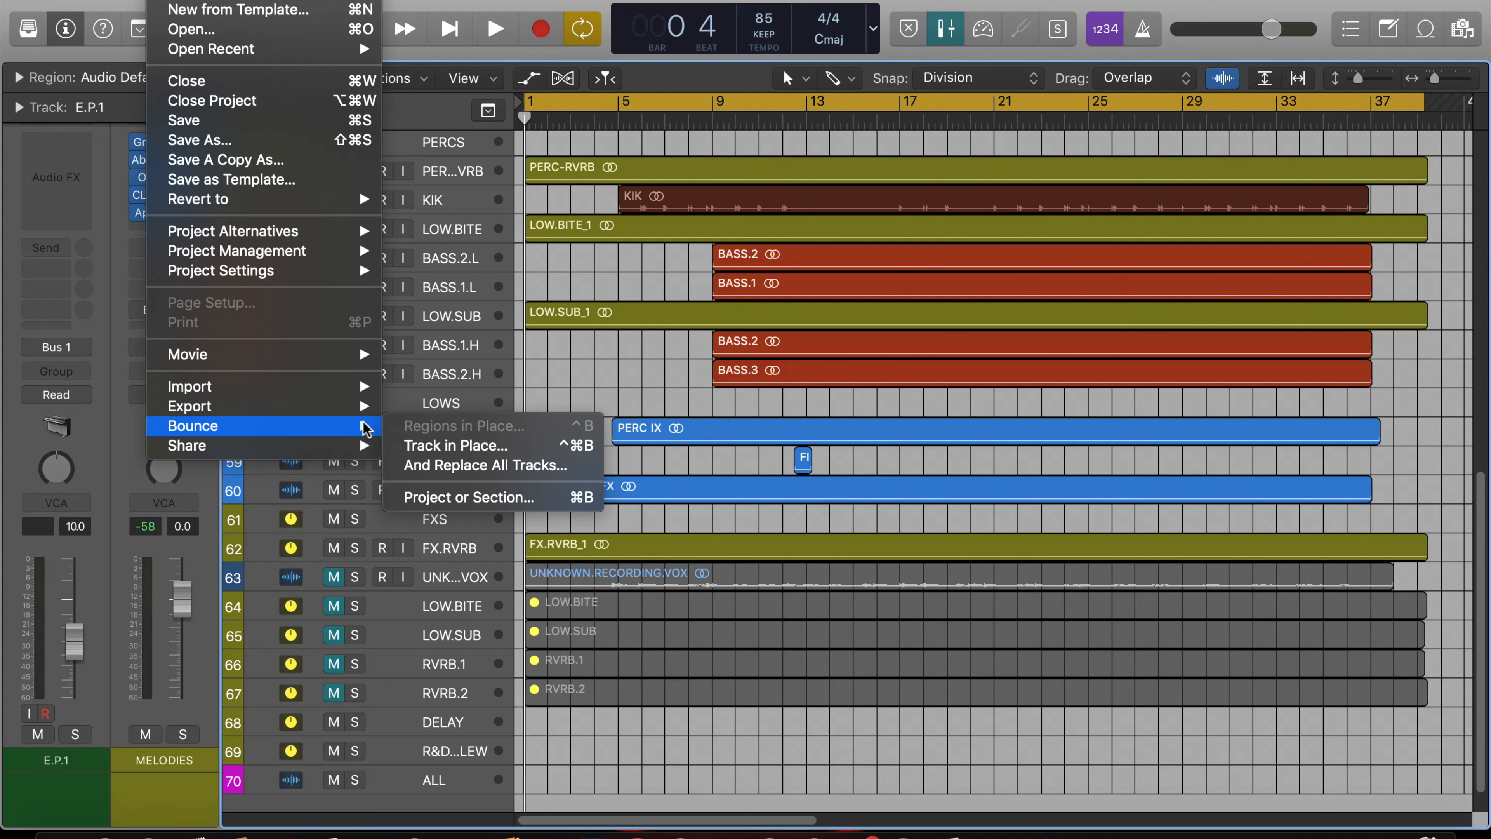
click(515, 498)
drag(807, 91, 841, 155)
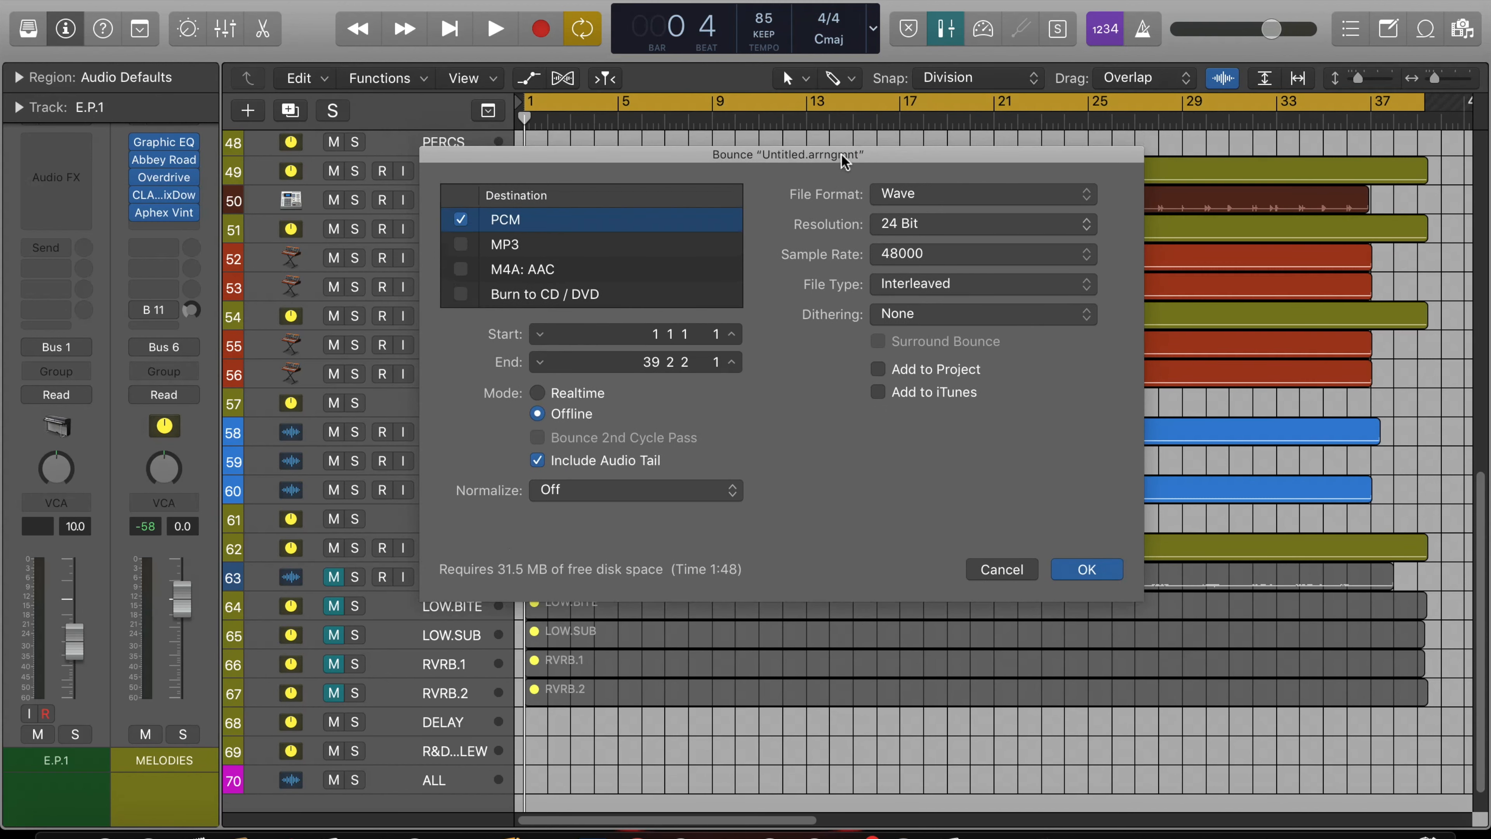
Compare the MP3 and PCM destination settings and review the PCM file format and resolution choices.
click(461, 246)
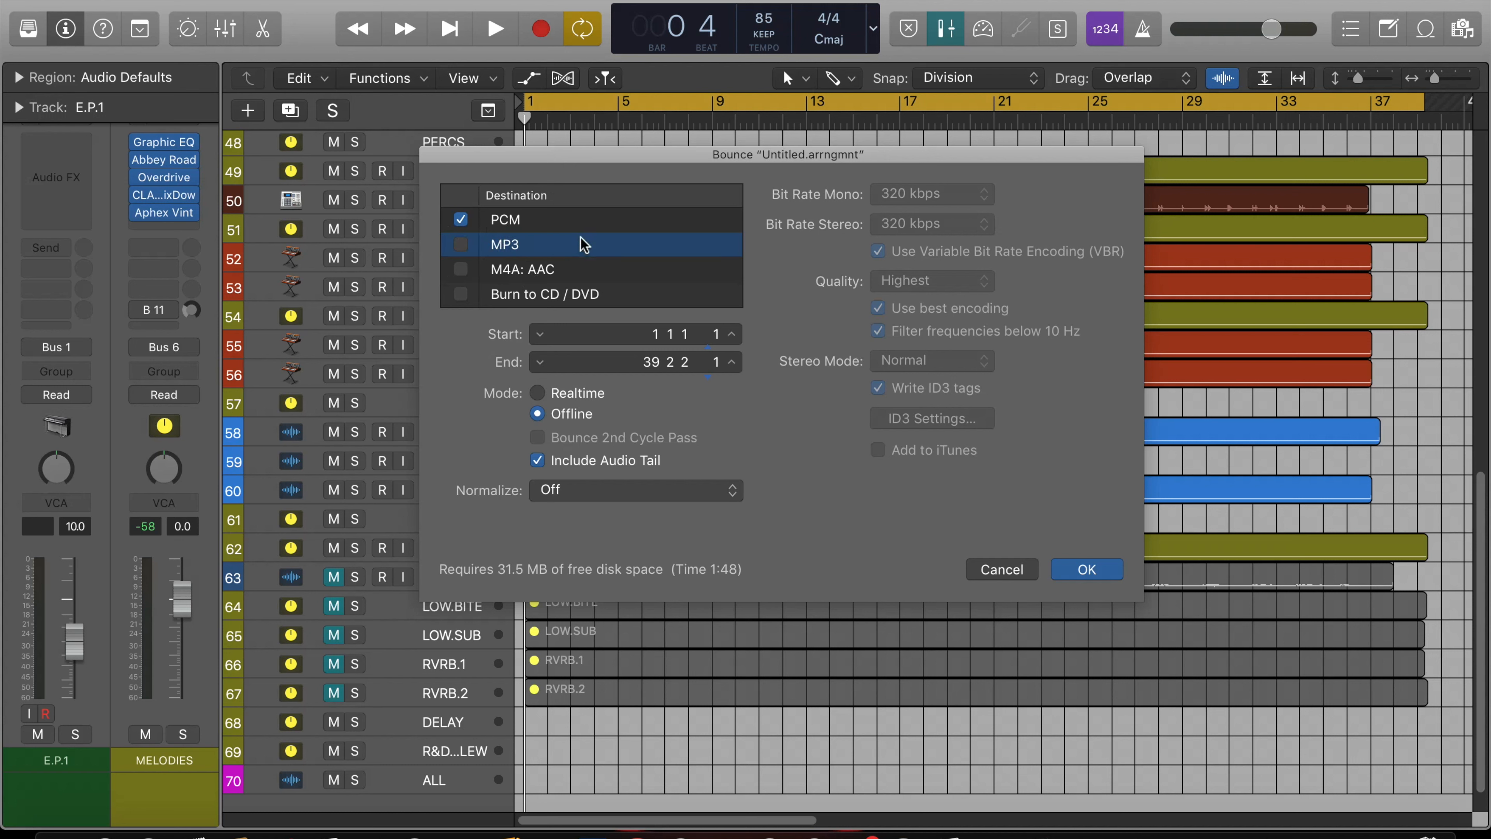
click(552, 220)
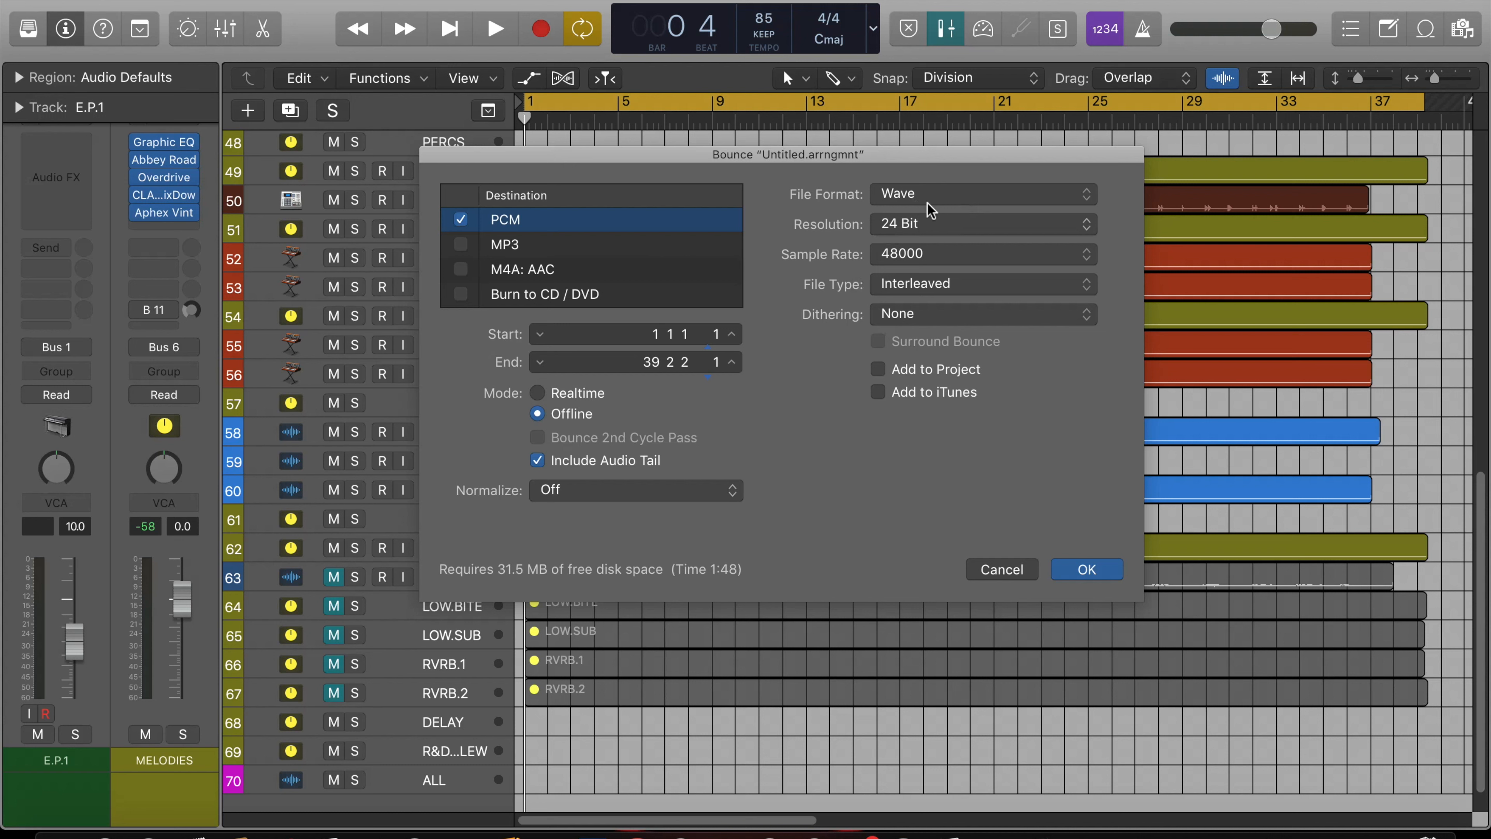
click(949, 201)
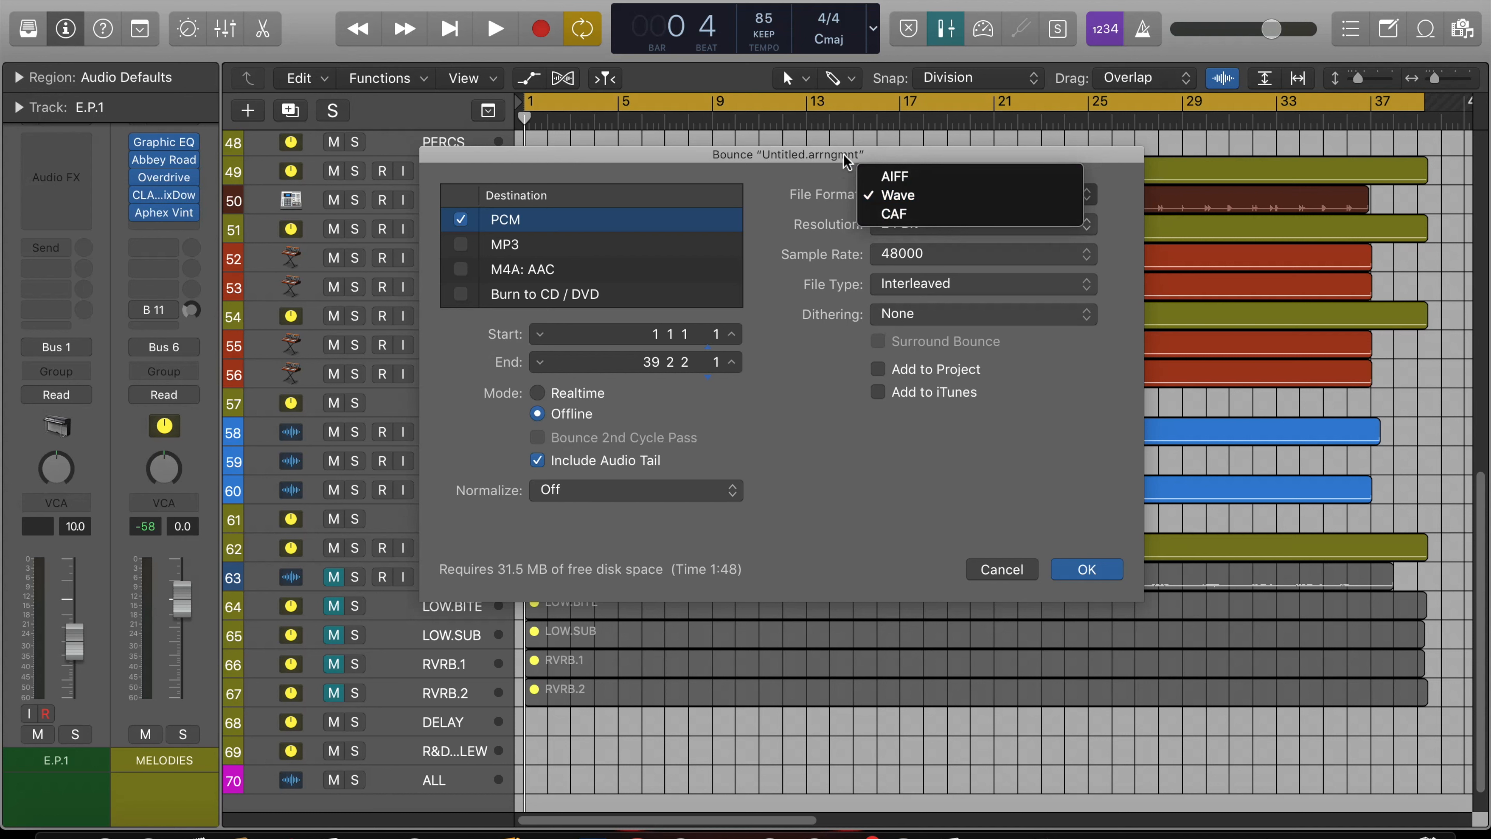
click(833, 192)
click(964, 226)
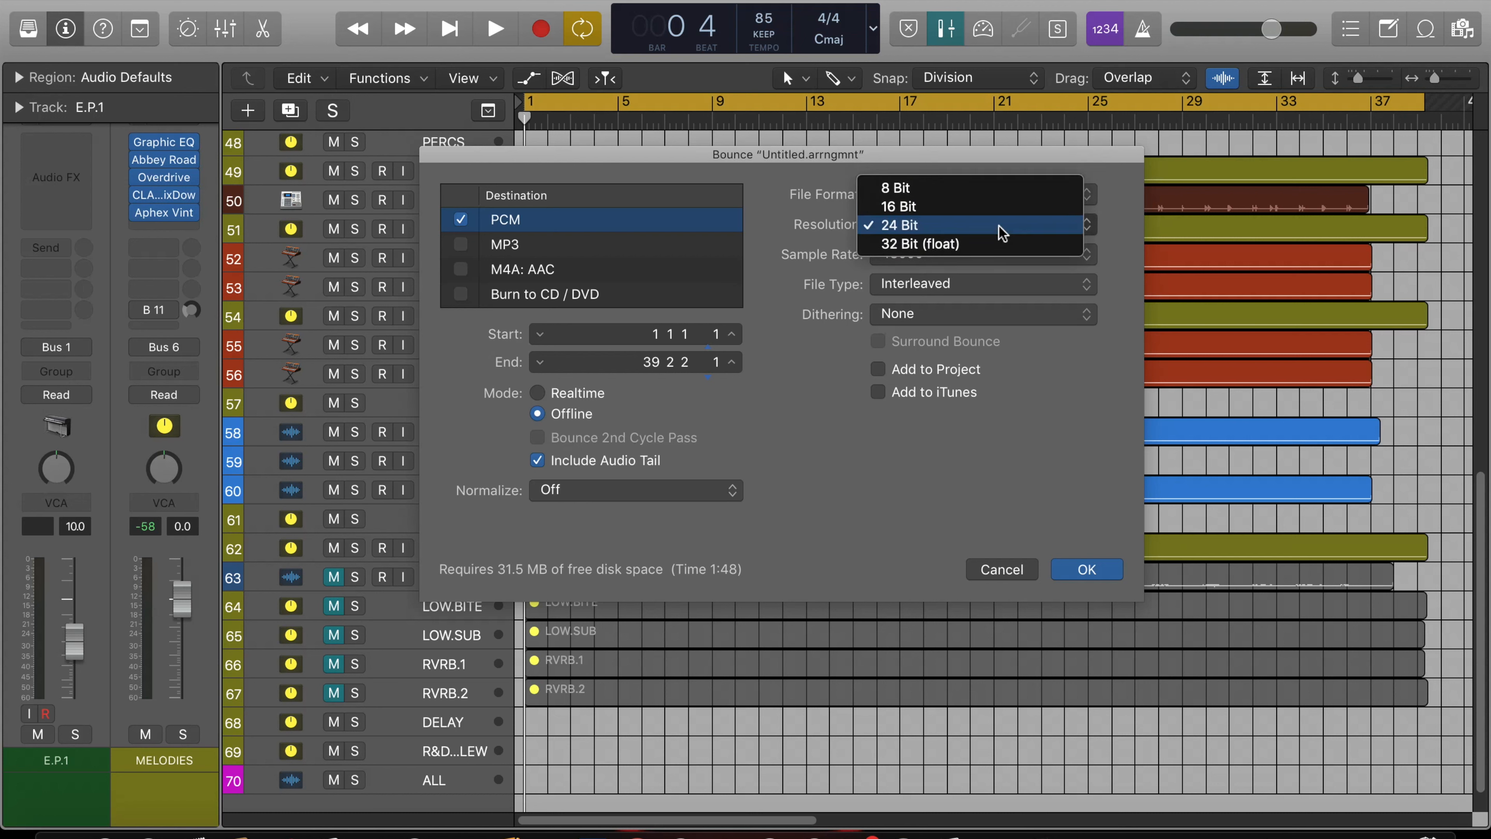
click(1057, 312)
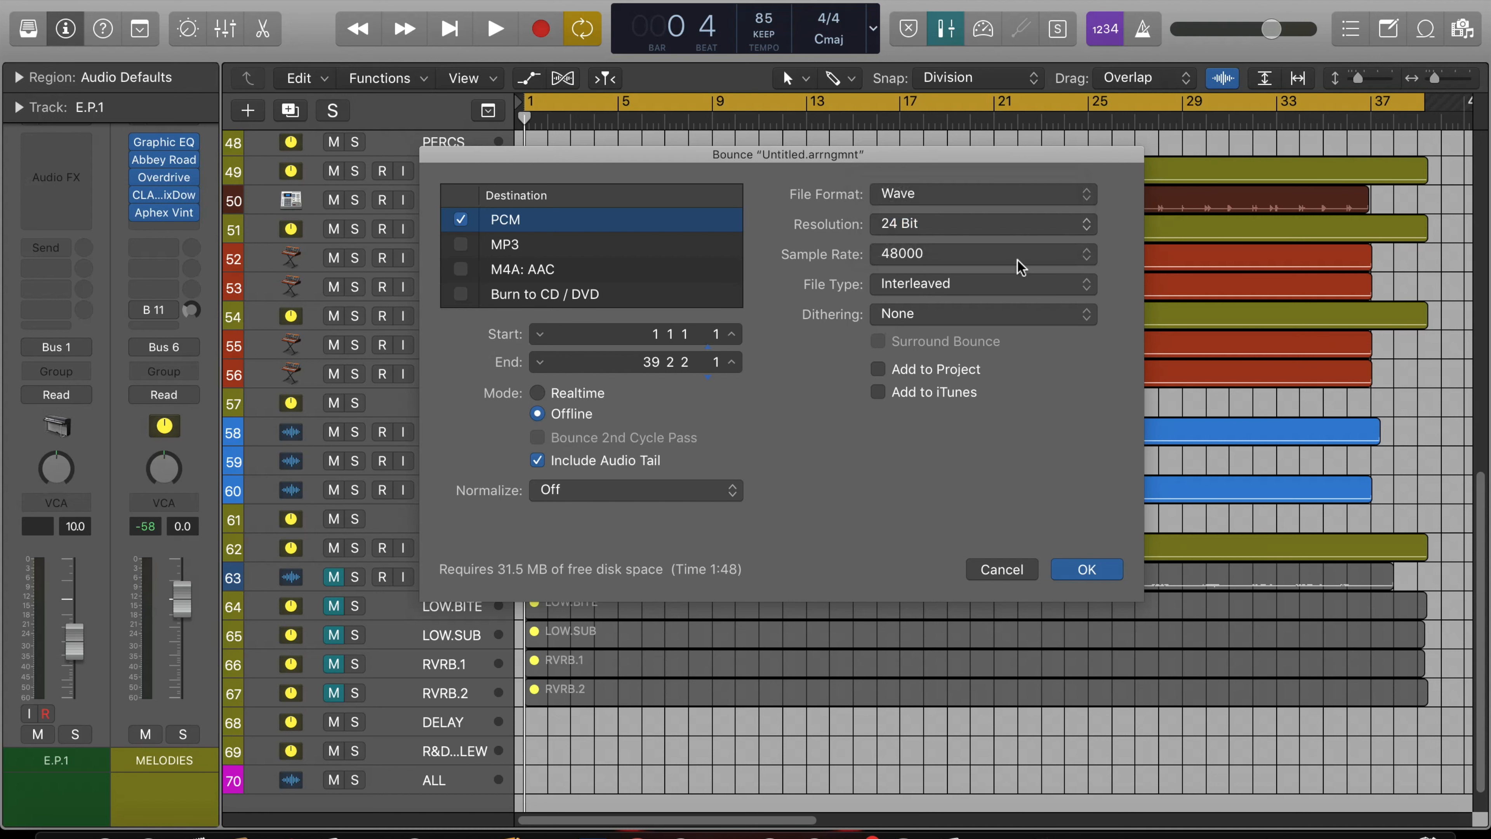
Review the available sample rate, file type and dithering choices for the PCM bounce.
click(961, 259)
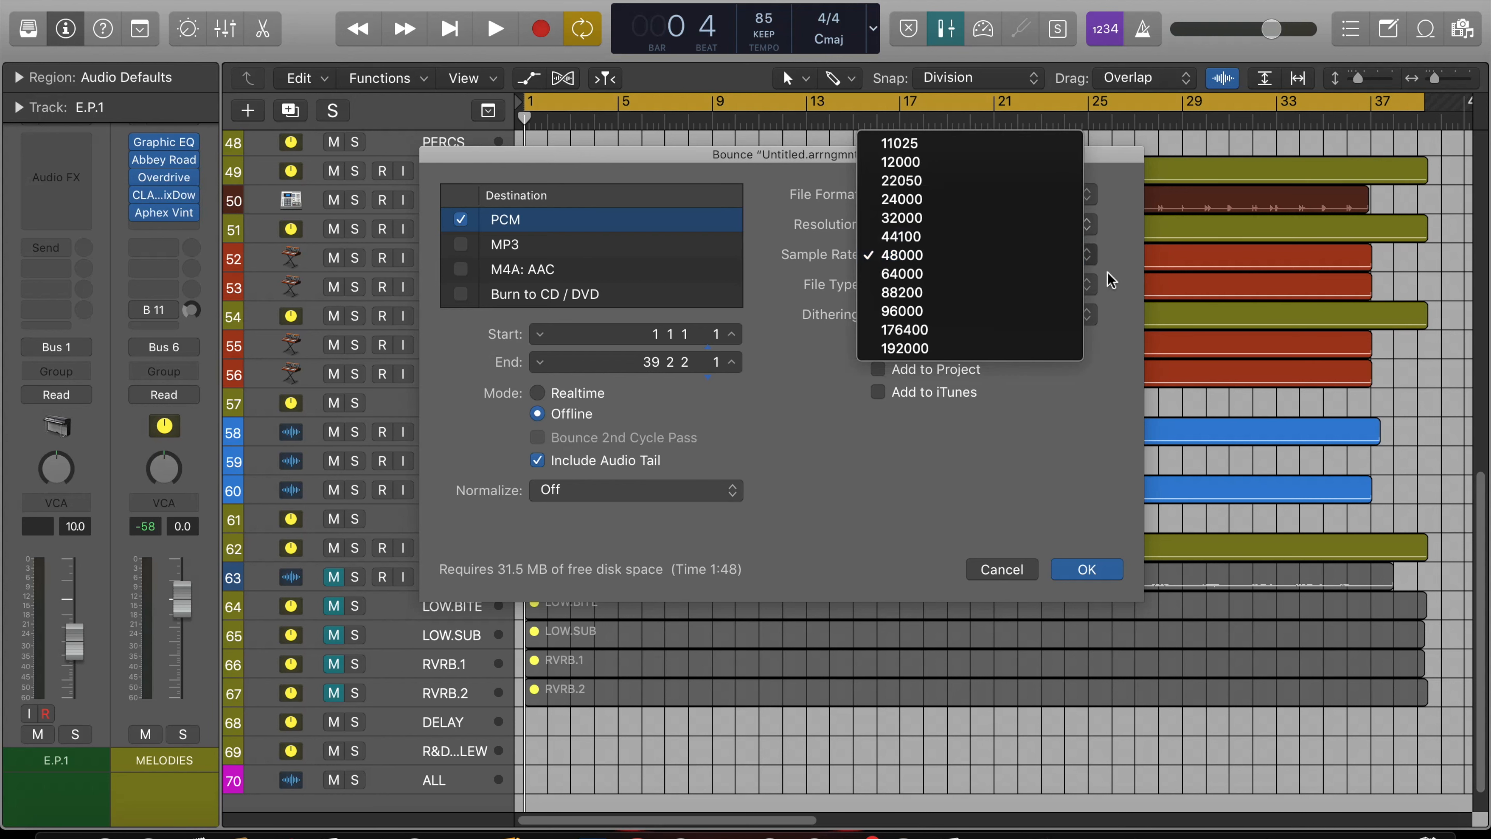
click(1037, 259)
click(1005, 282)
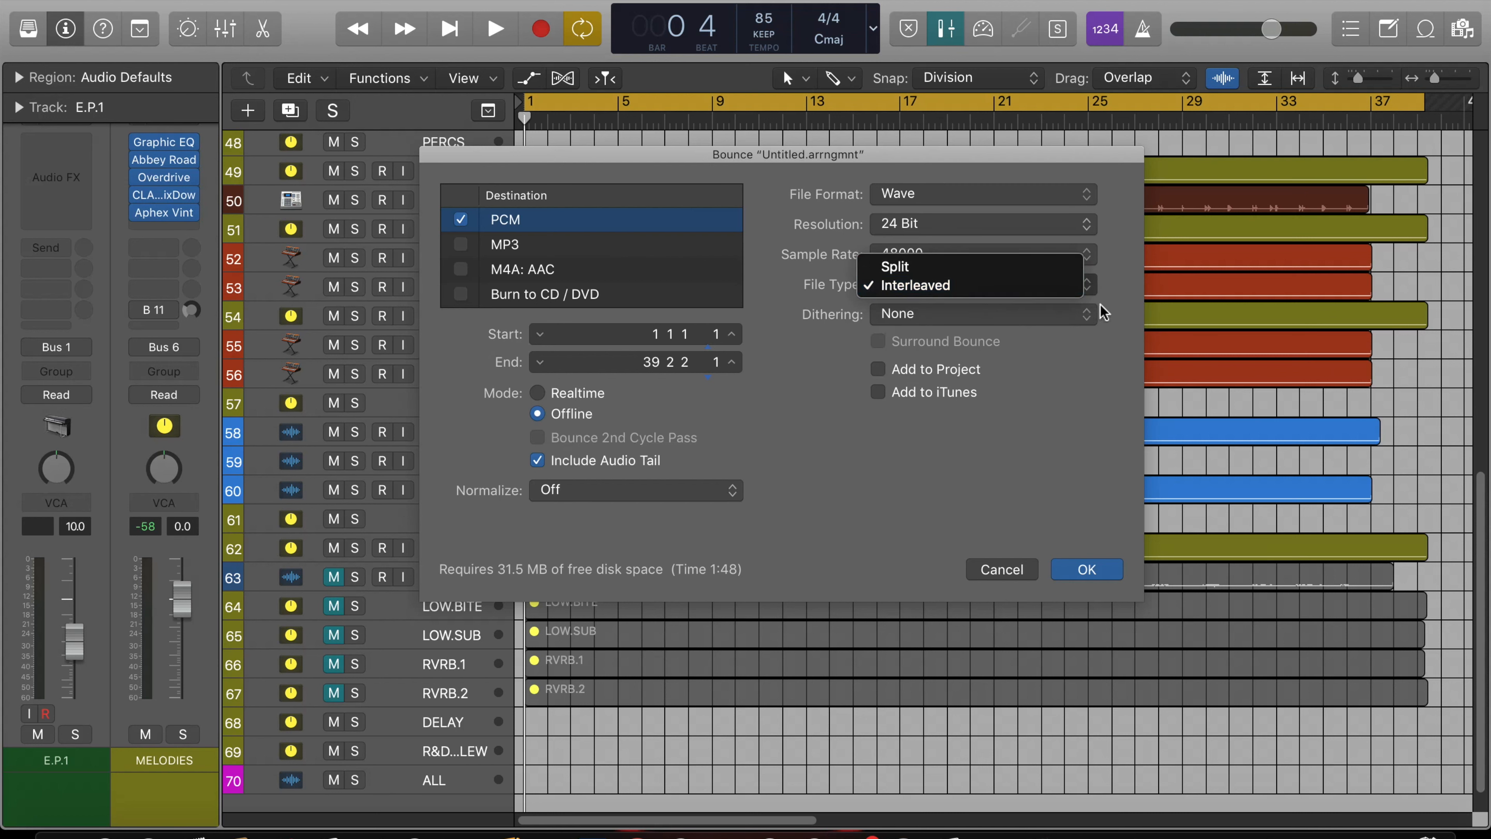
click(1061, 301)
click(935, 317)
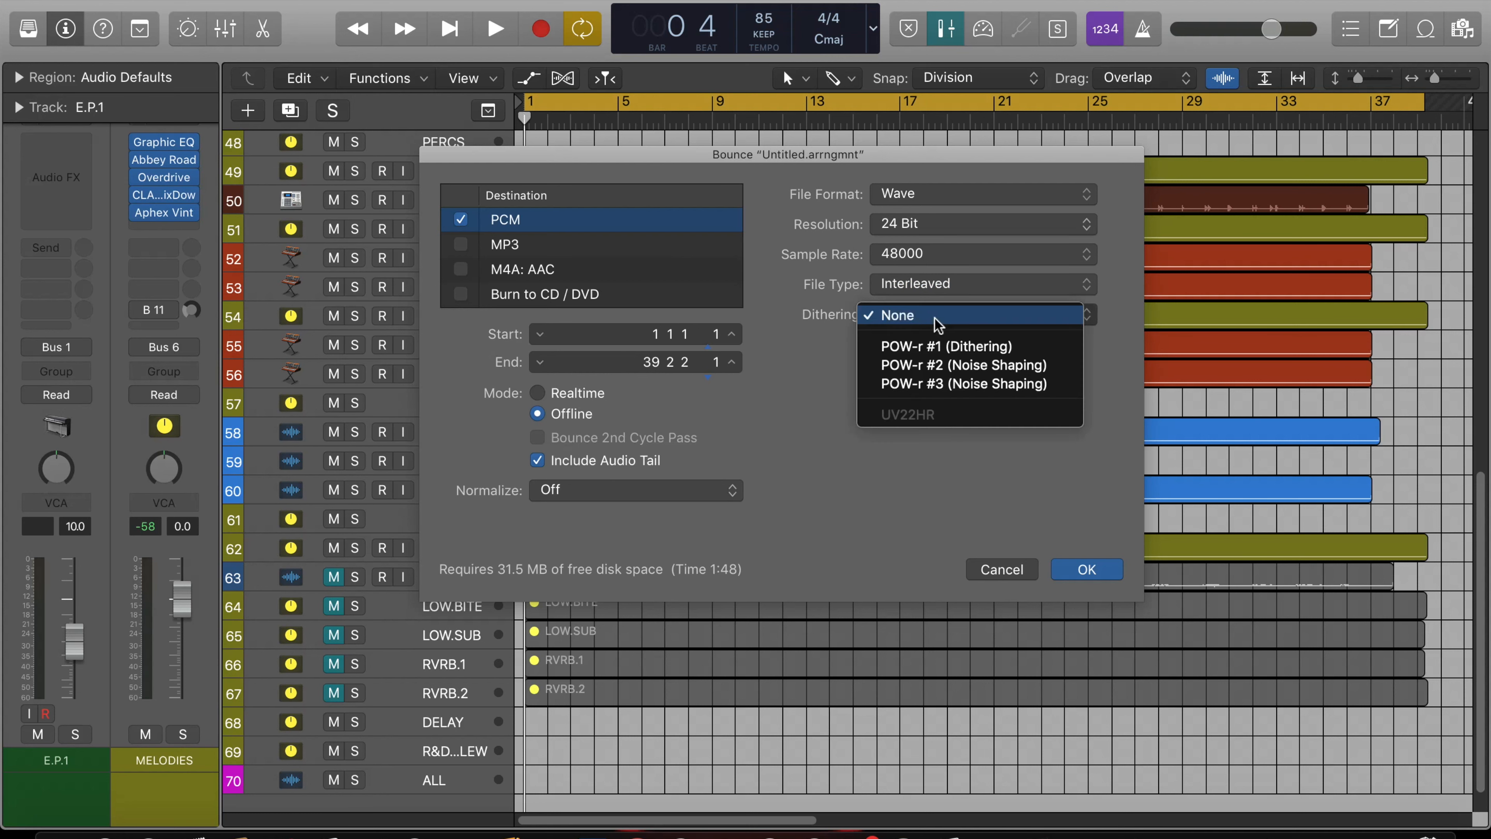
click(819, 469)
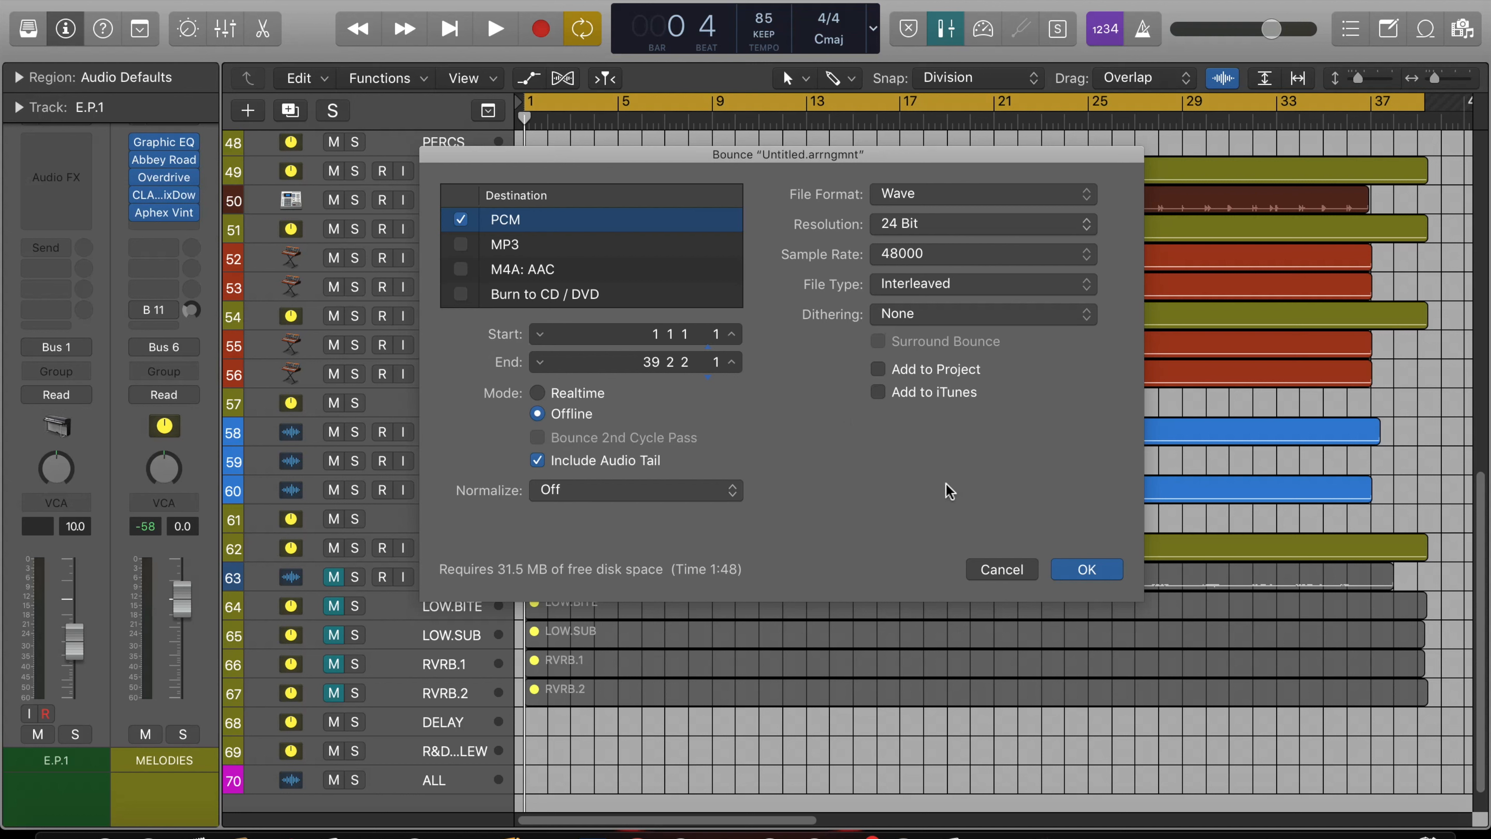
drag(897, 148, 909, 129)
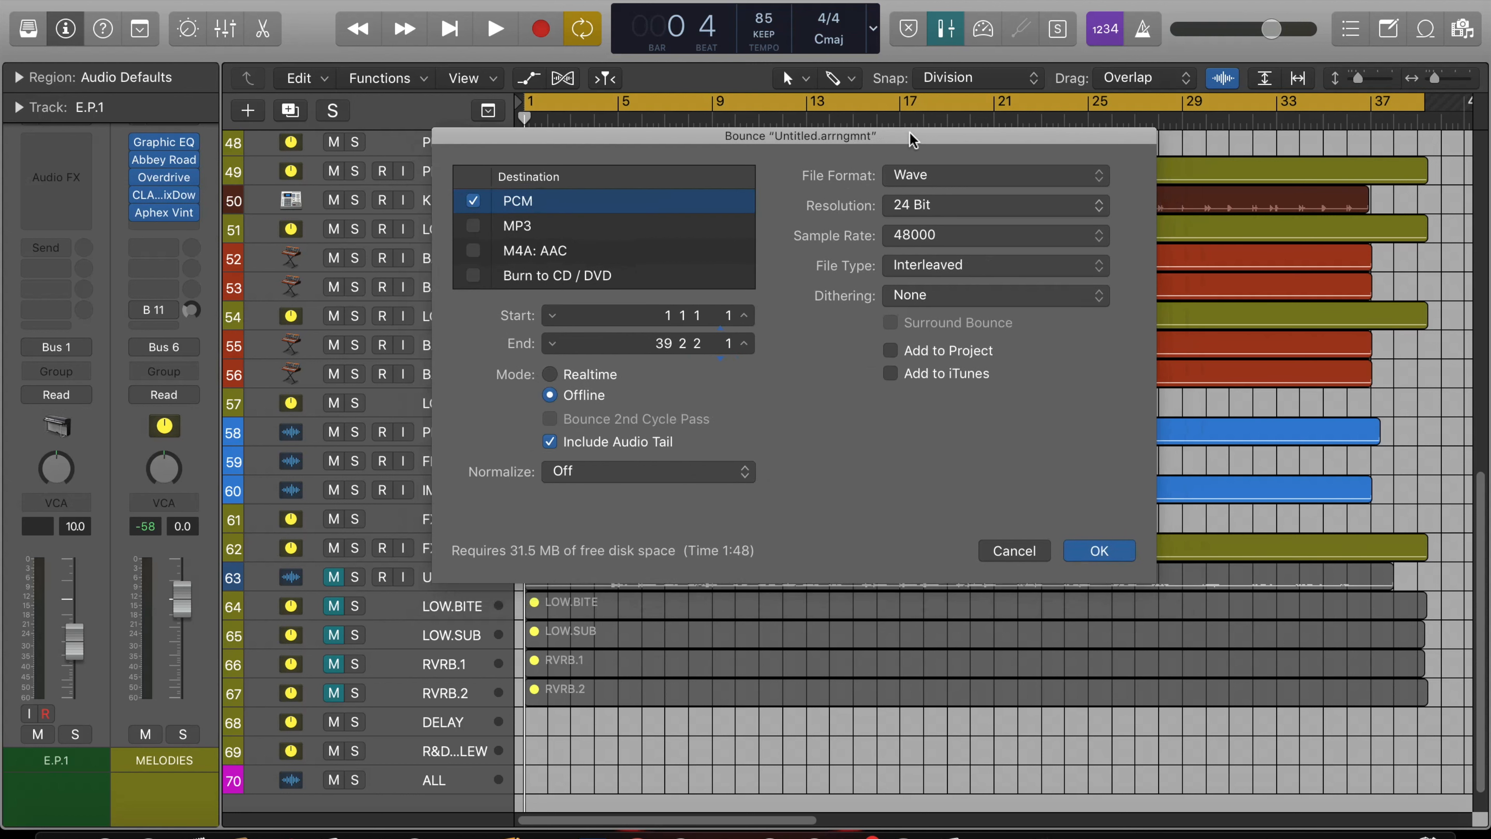
Try Add to Project and Realtime mode, switch back to Offline without Add to Project, and review the Normalize choices.
click(894, 354)
click(891, 346)
click(550, 376)
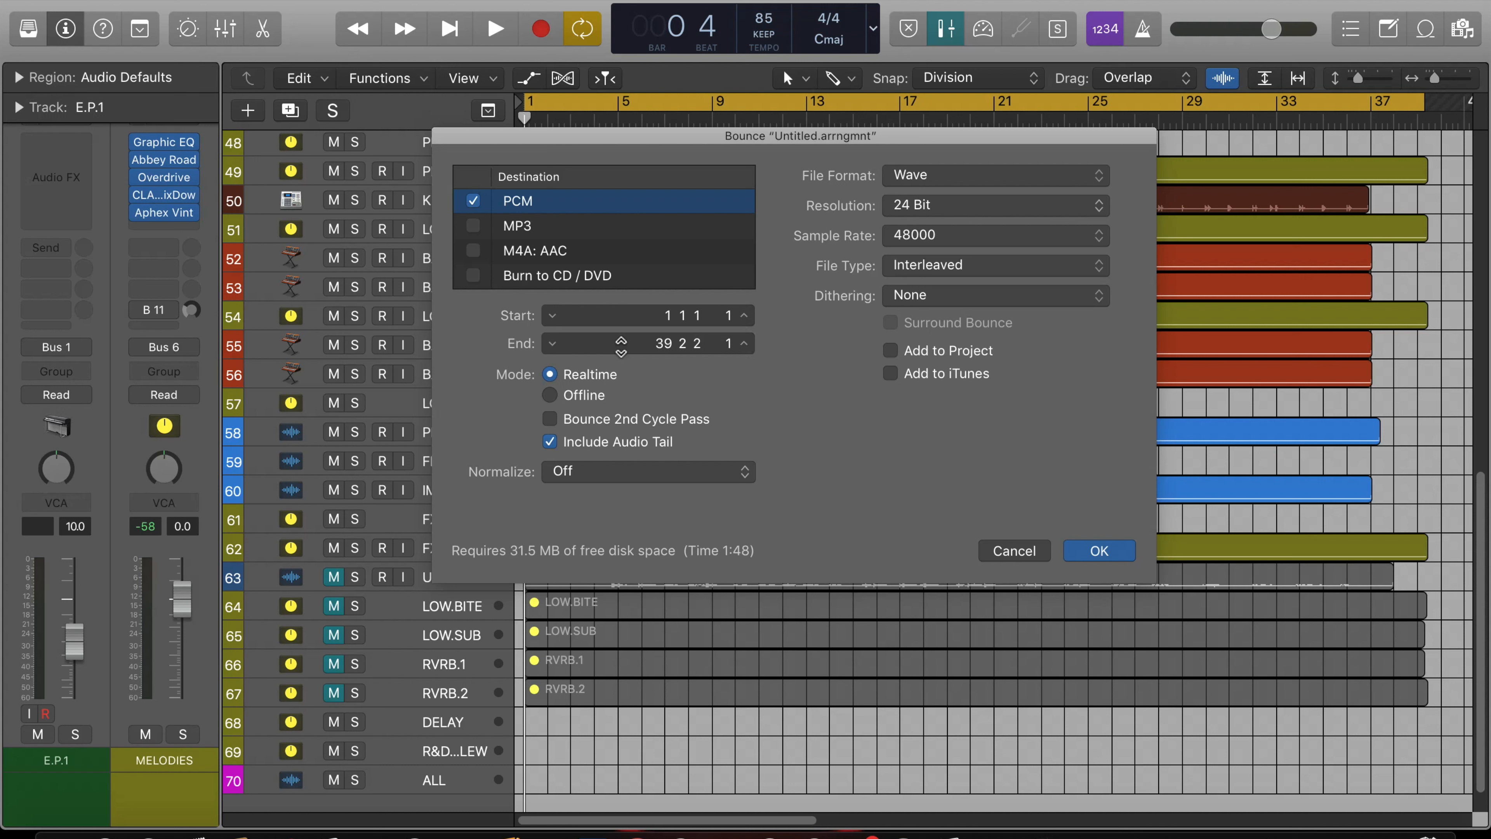
click(551, 394)
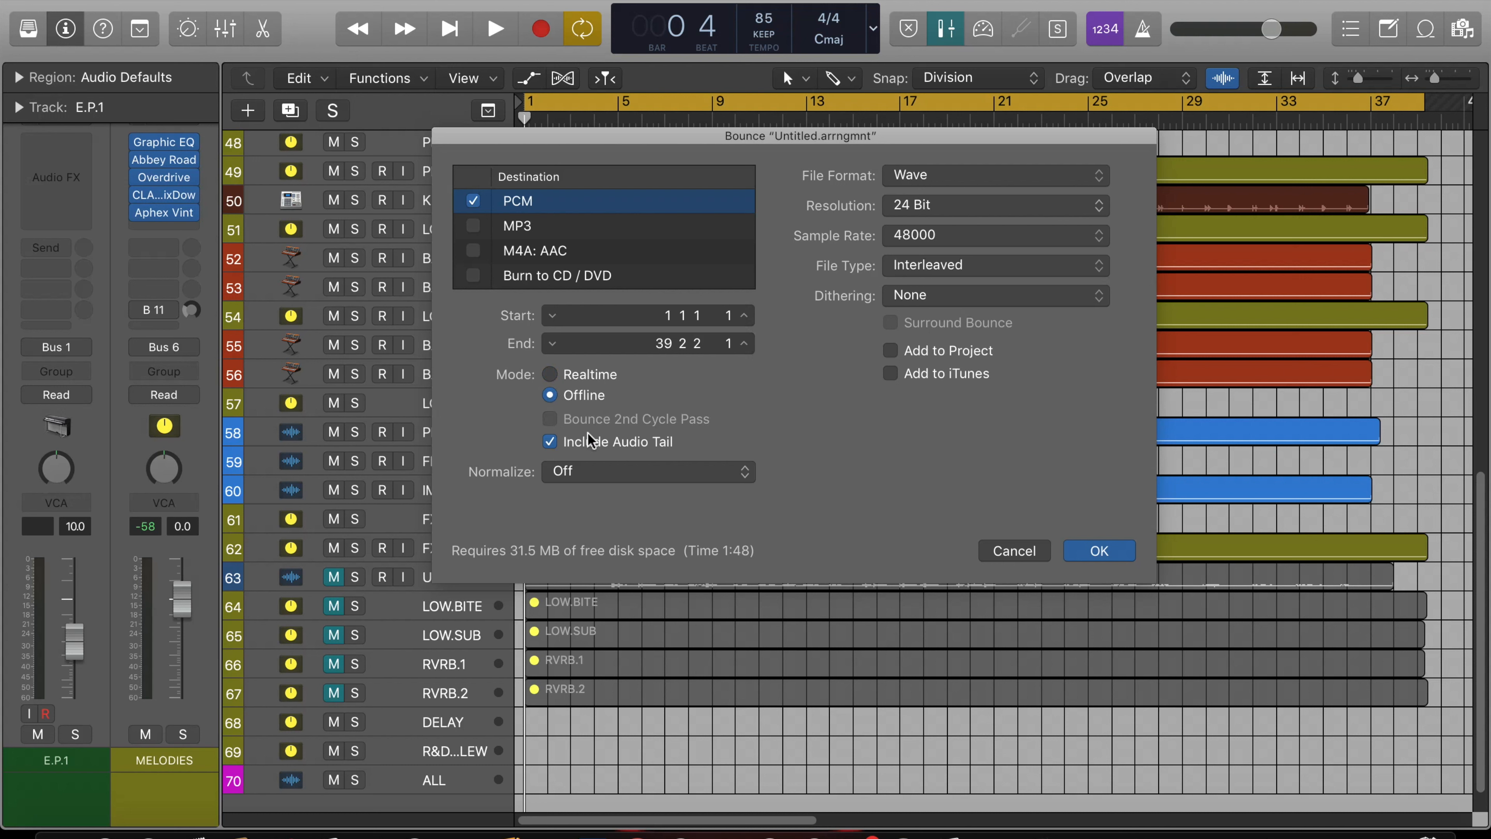
click(637, 473)
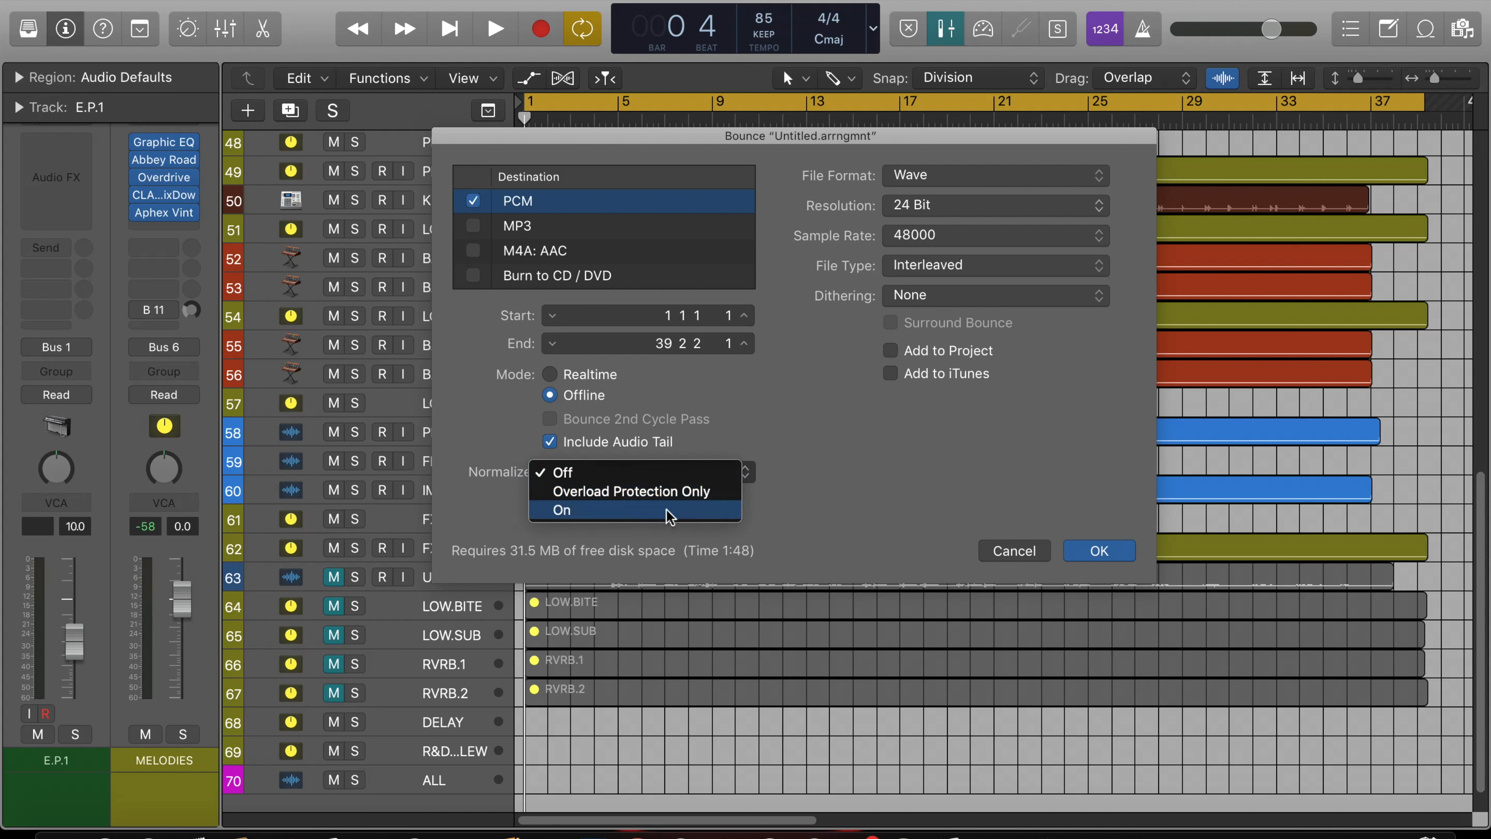
click(589, 471)
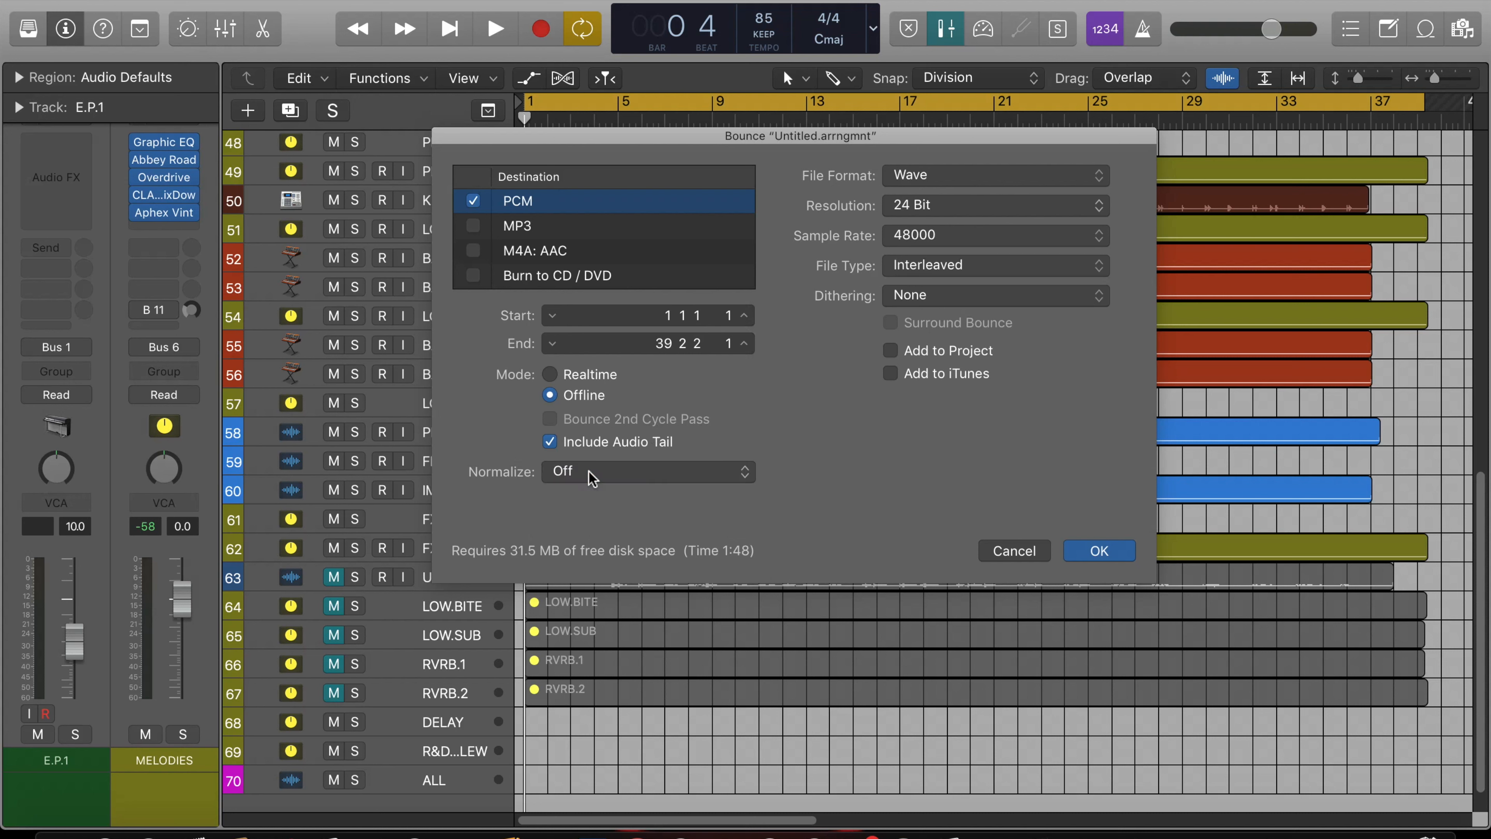
drag(756, 134, 789, 140)
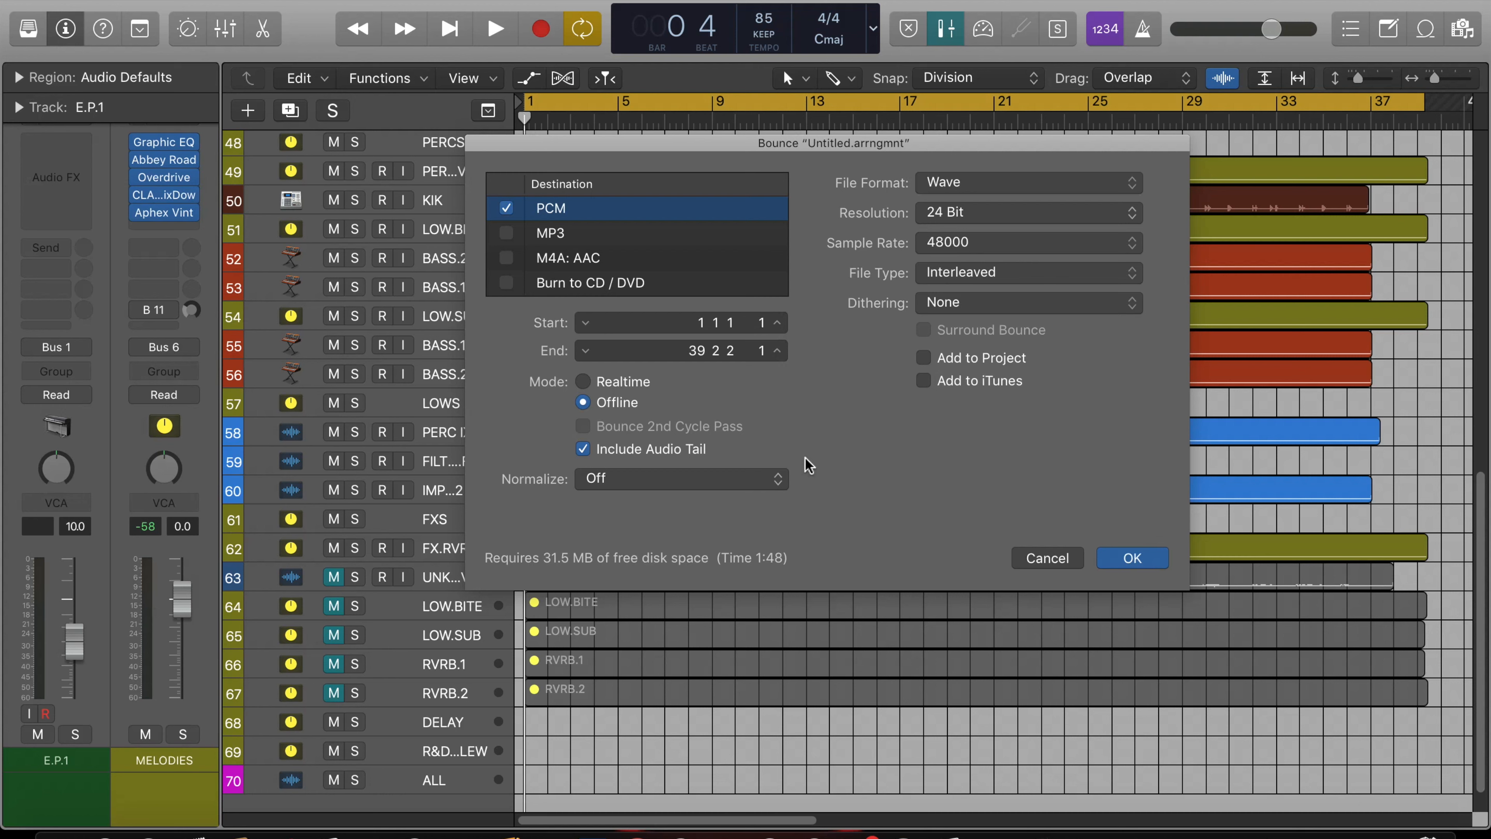
Bounce the project as a 24-bit Wave file named "unkown" into a new Desktop folder named "22export".
click(1133, 558)
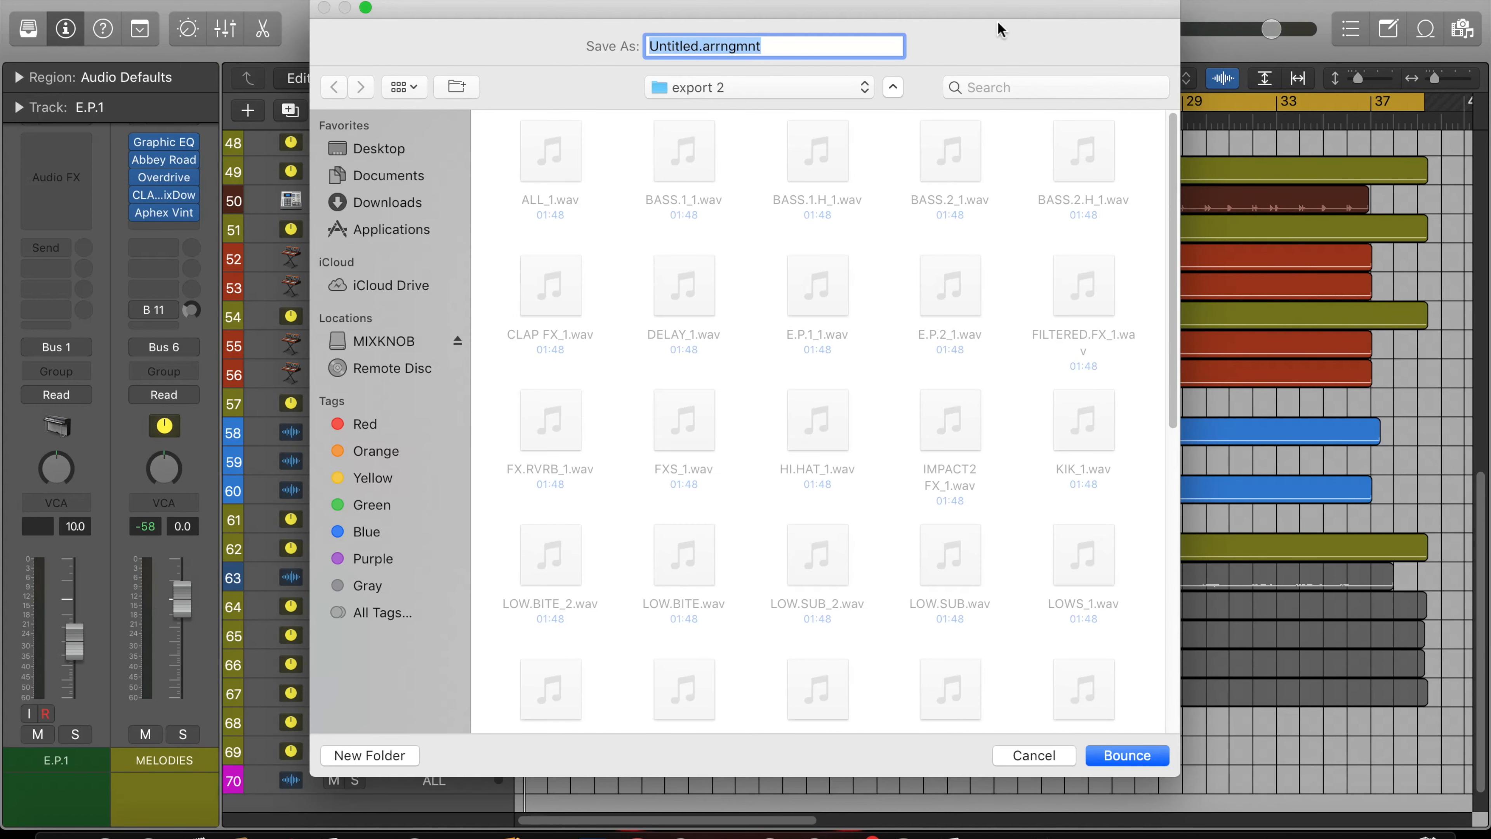
drag(985, 13, 1022, 40)
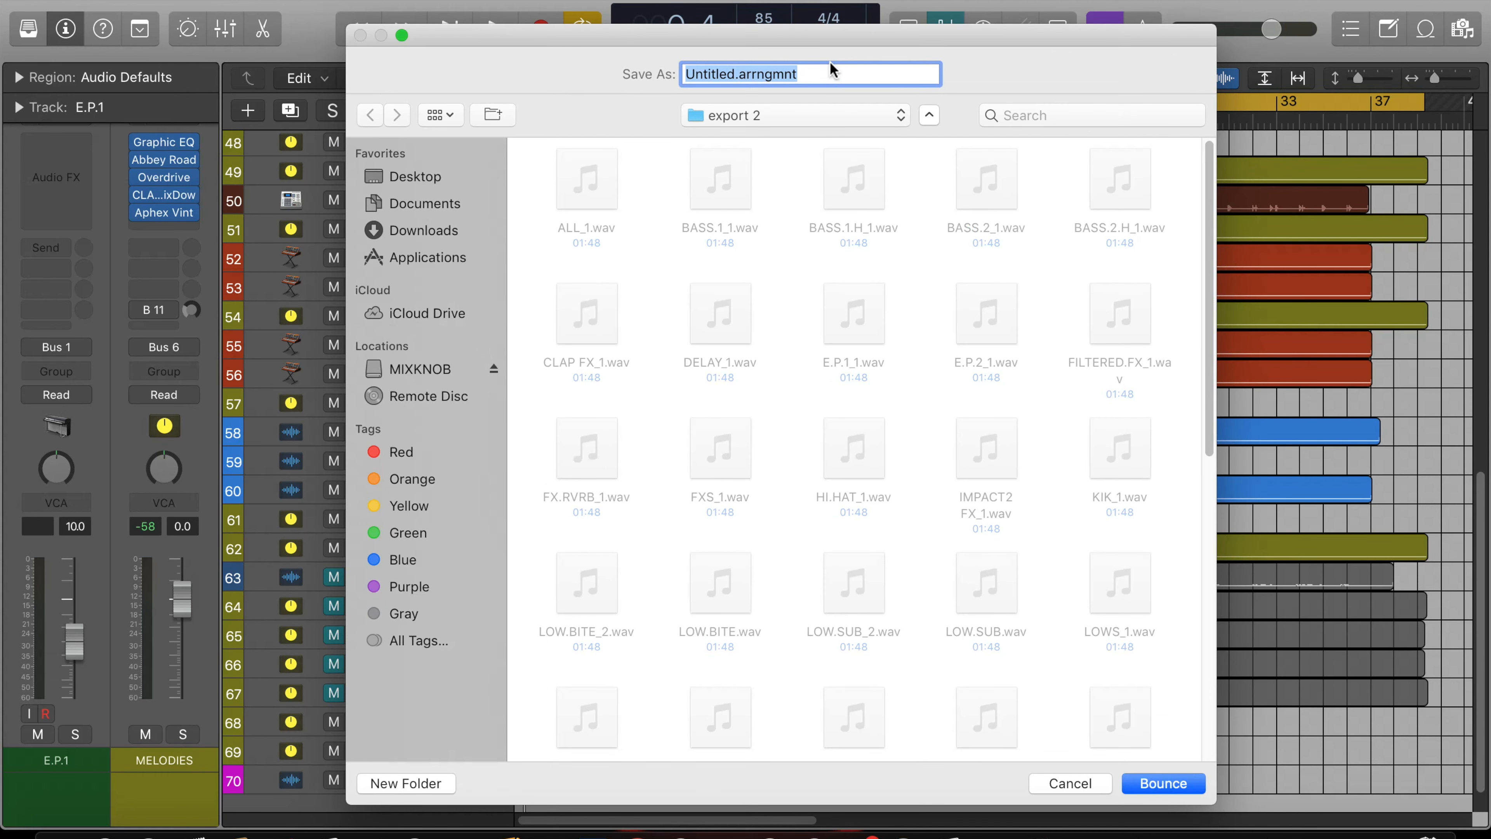
text(unkown)
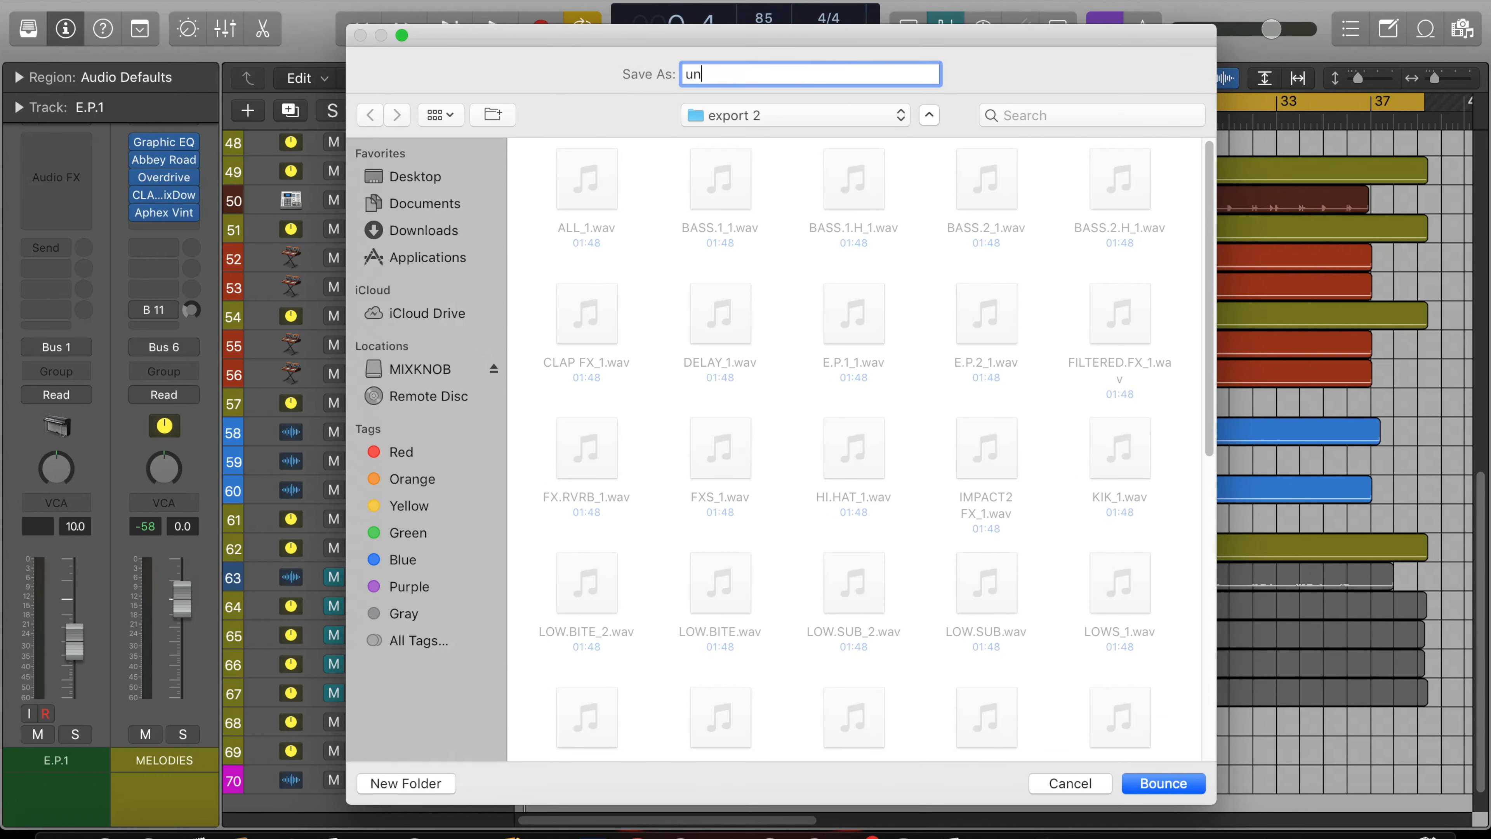
click(434, 176)
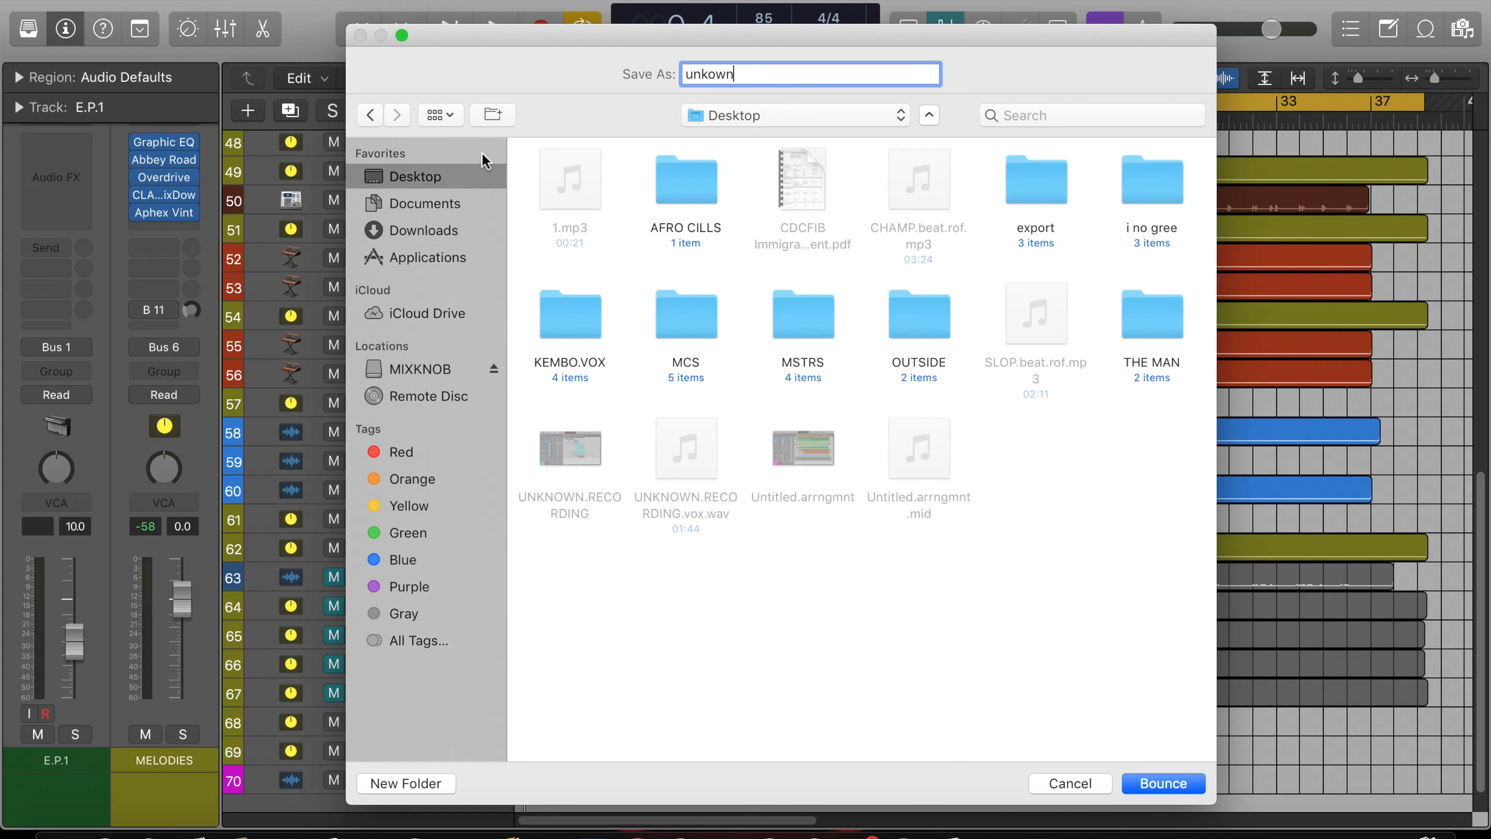
click(421, 783)
text(22export)
click(703, 225)
click(1151, 782)
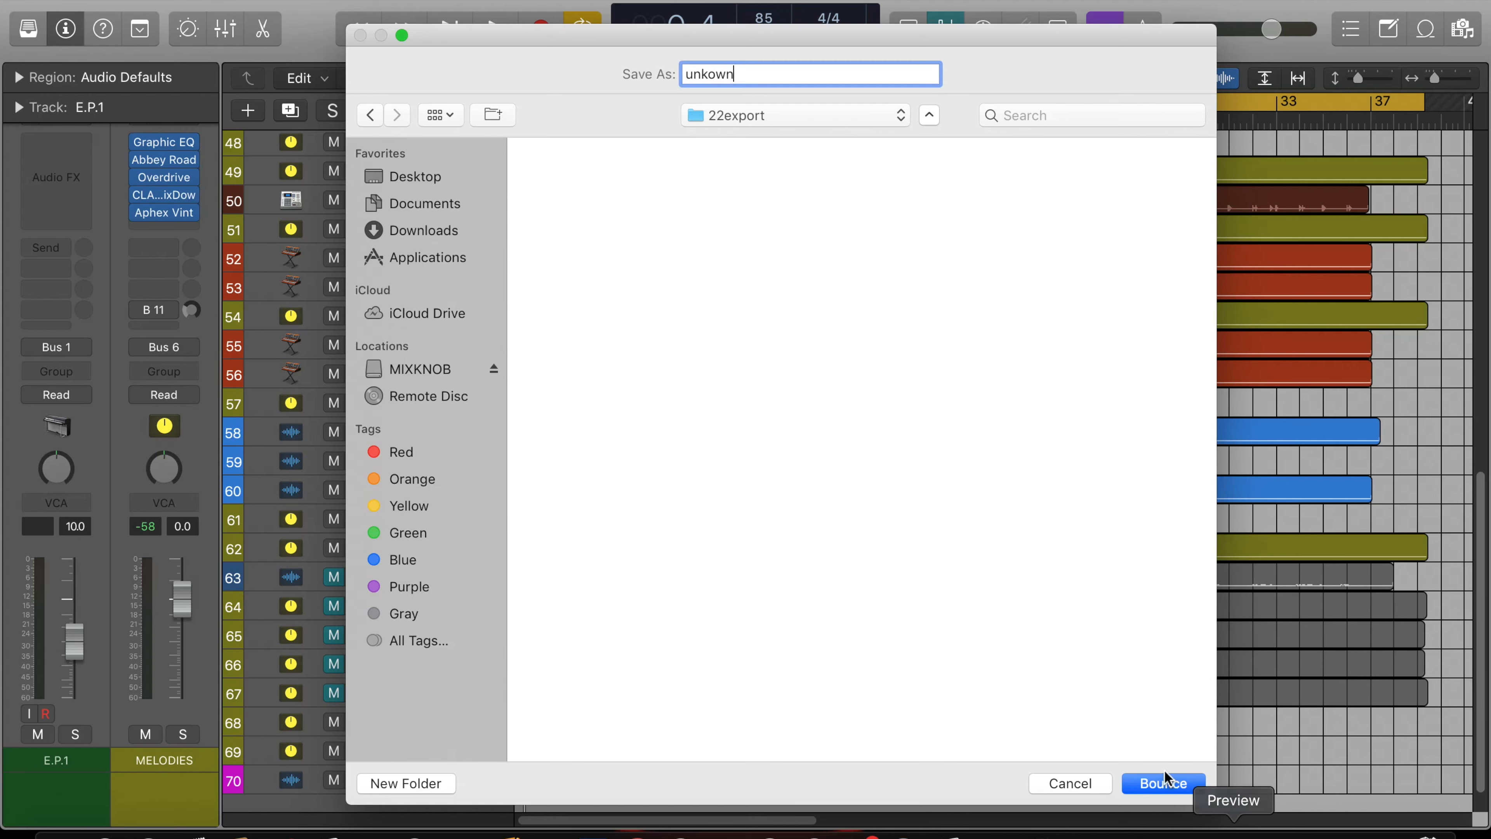
click(1154, 784)
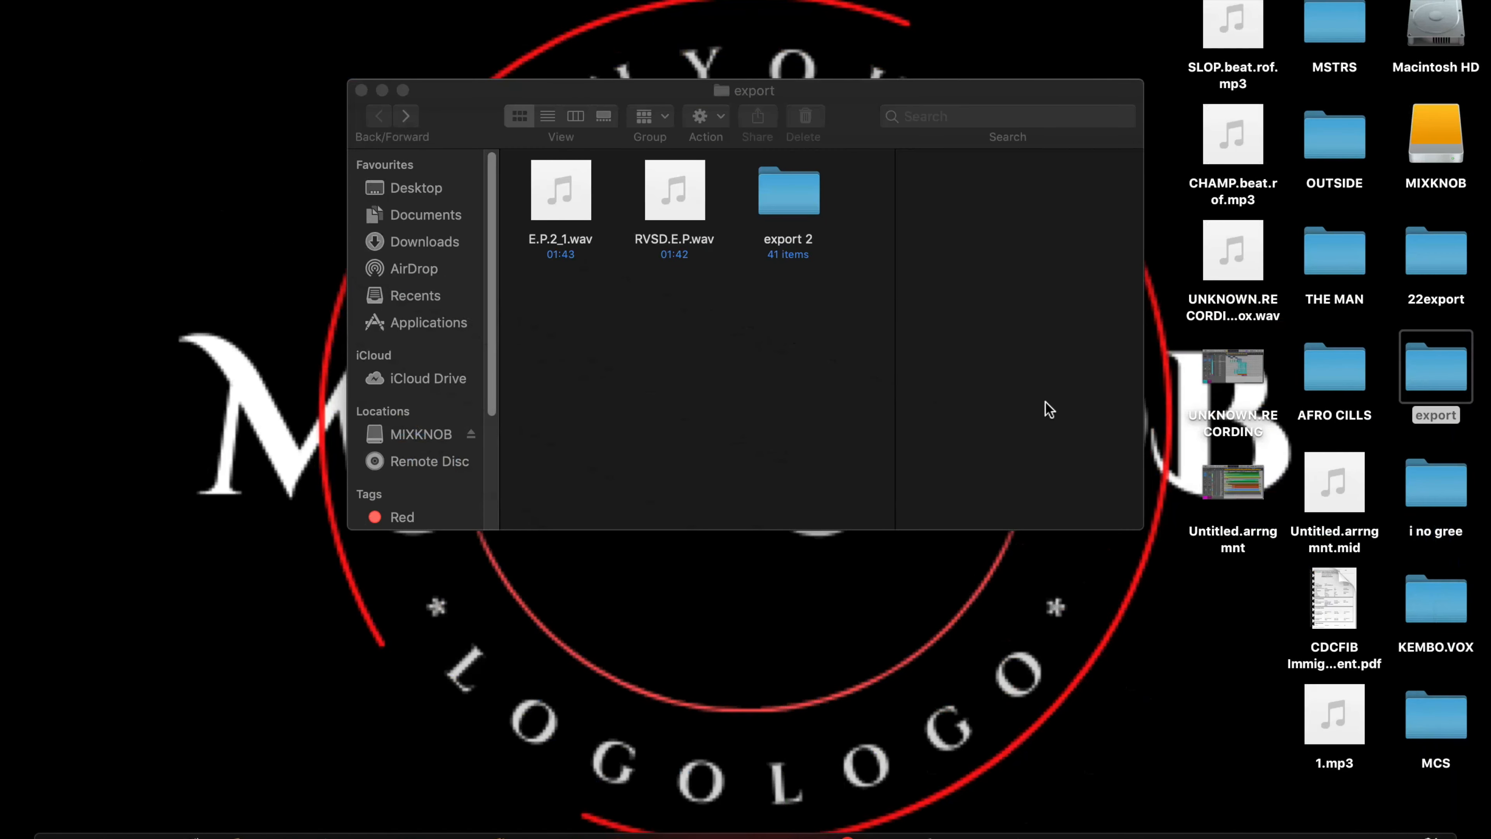
Close the export folder window and open the 22export folder on the desktop to check the bounced file.
click(361, 90)
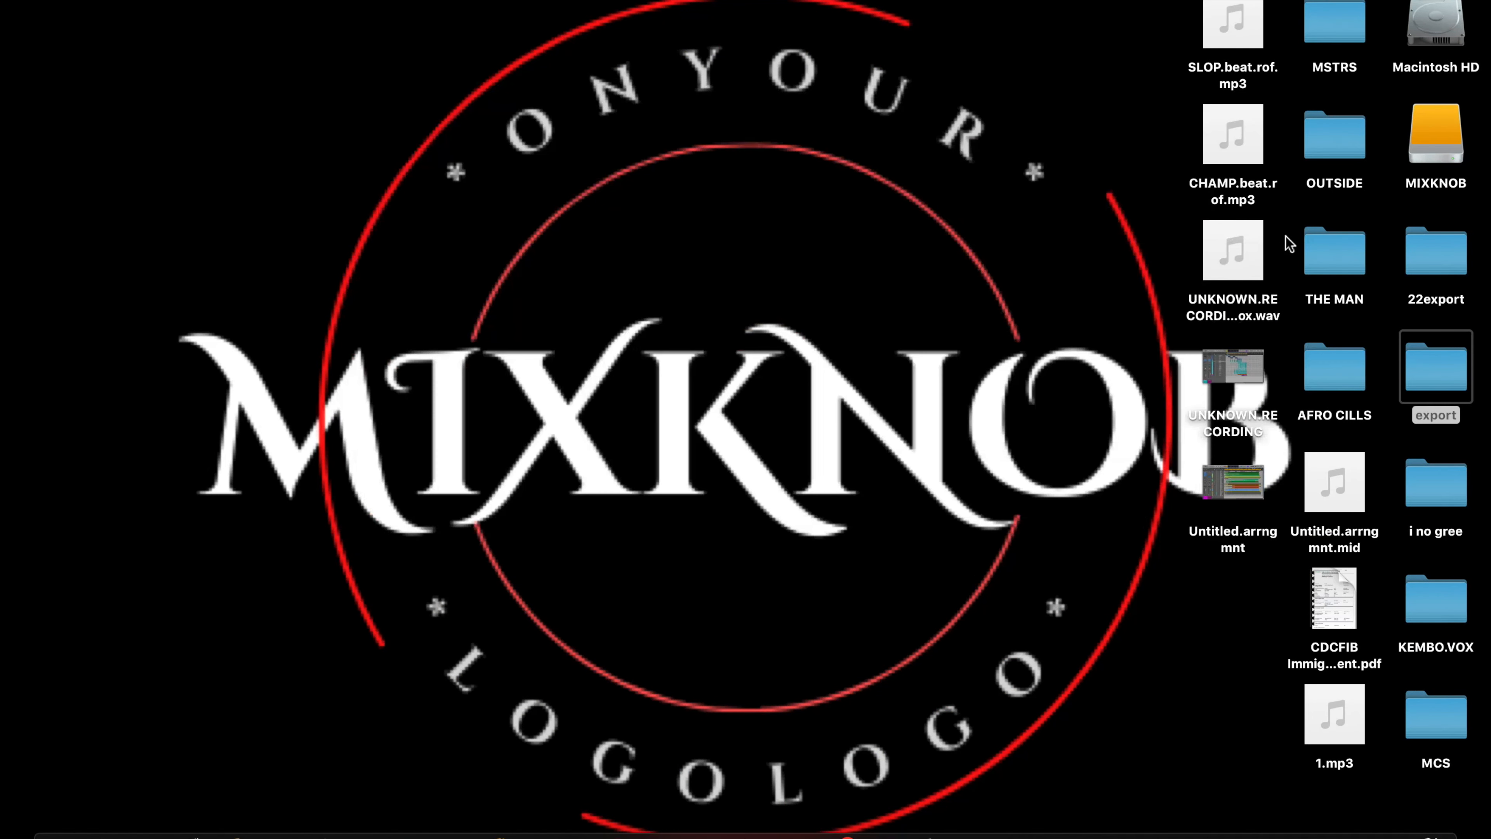
double_click(1432, 267)
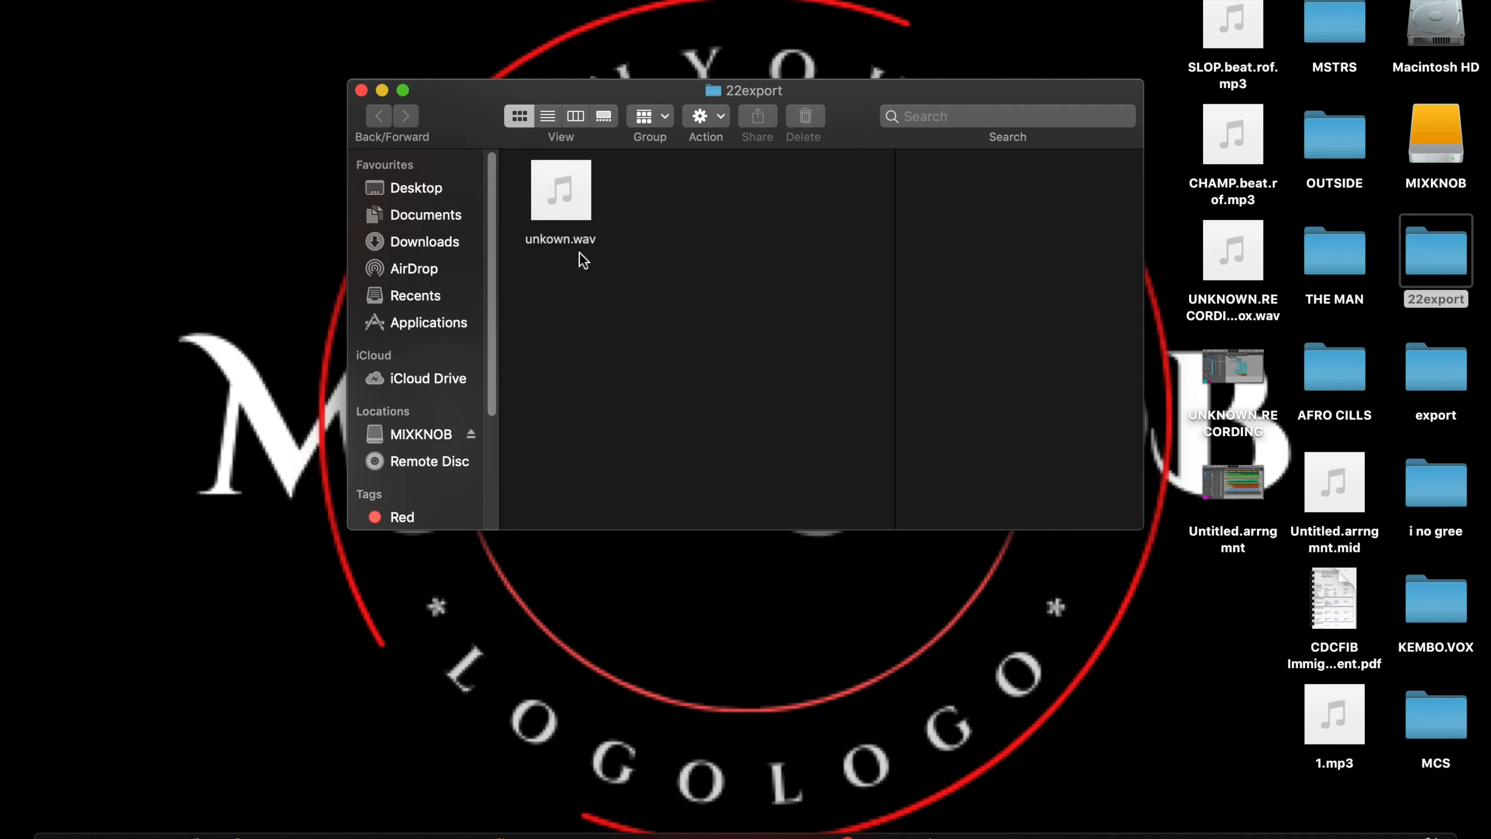
Preview unkown.wav in the 22export folder, listen at several points along its length, and close the preview and folder window.
click(588, 203)
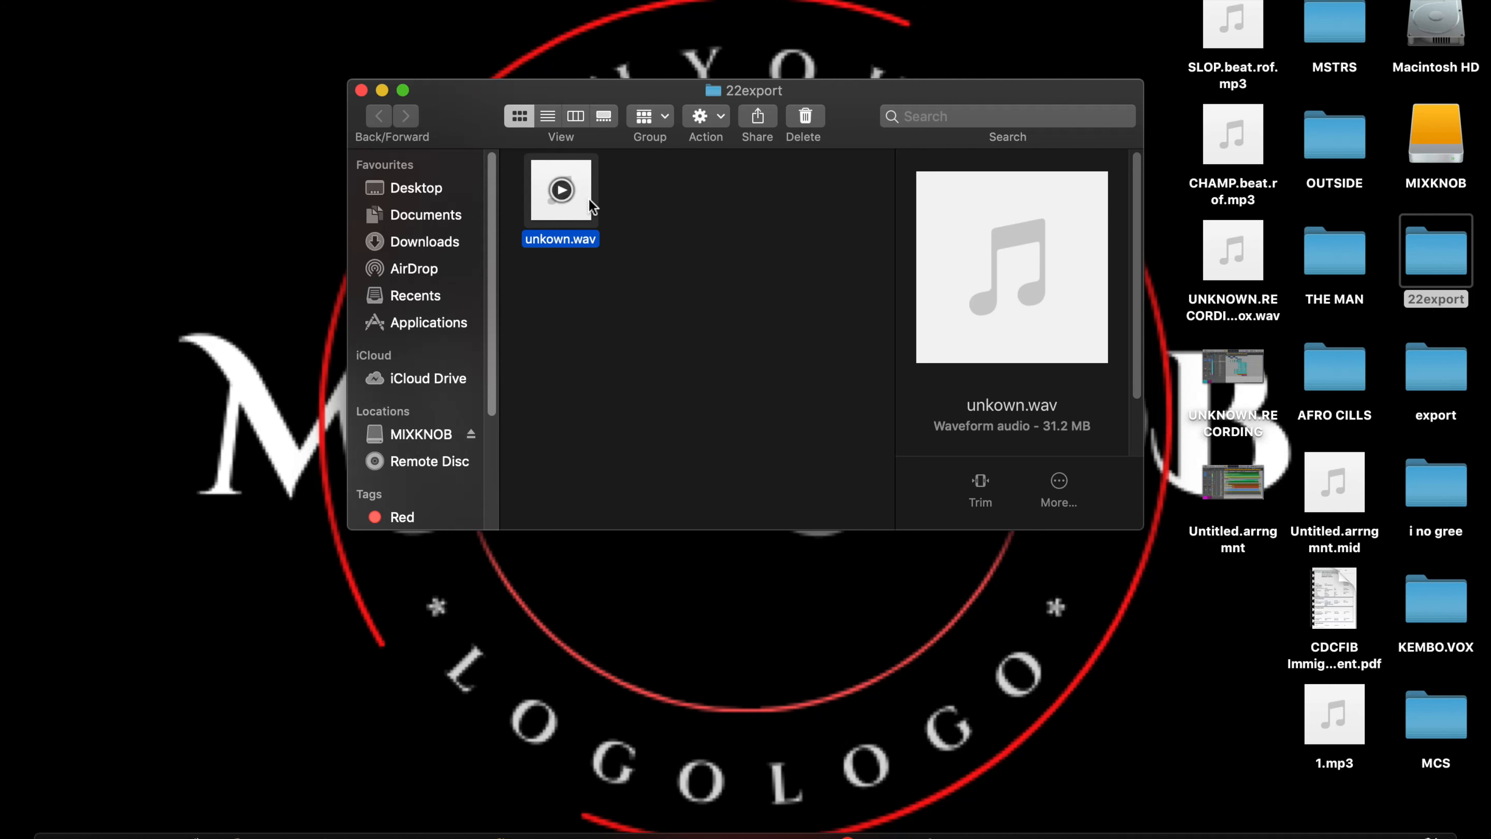
key(space)
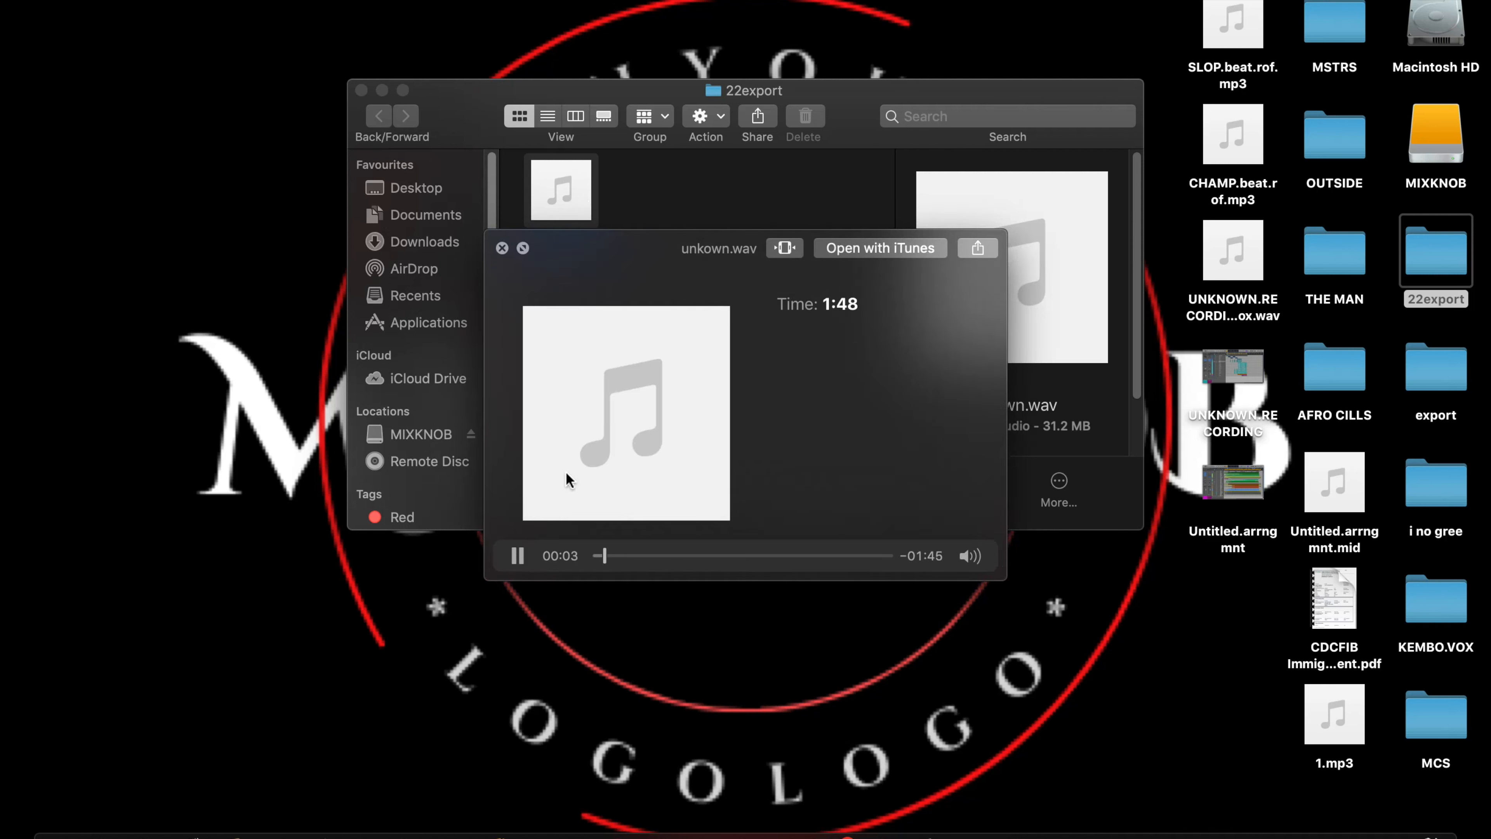
click(621, 556)
click(653, 555)
click(804, 561)
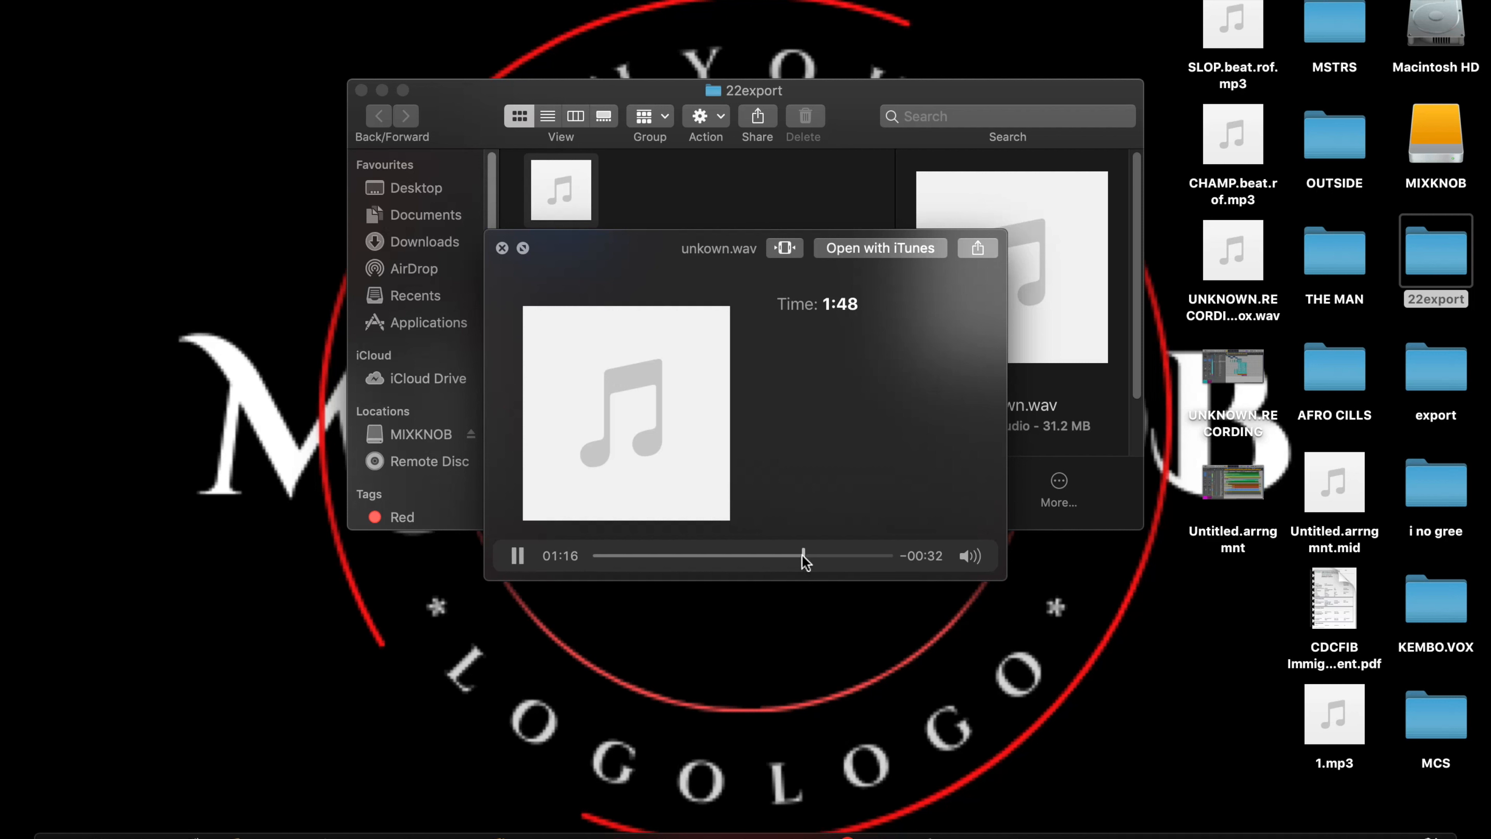
click(834, 565)
key(space)
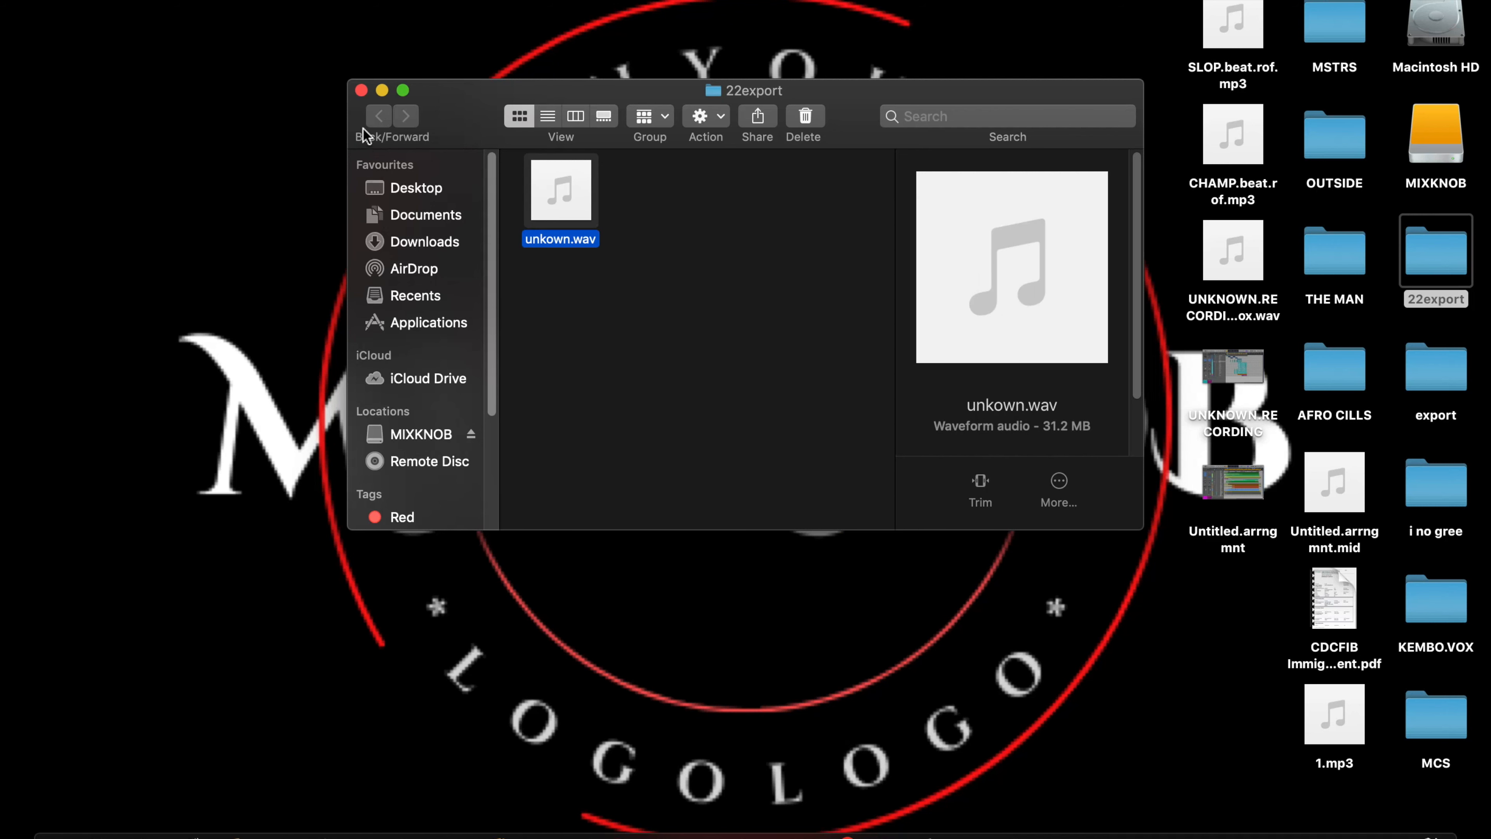
click(361, 90)
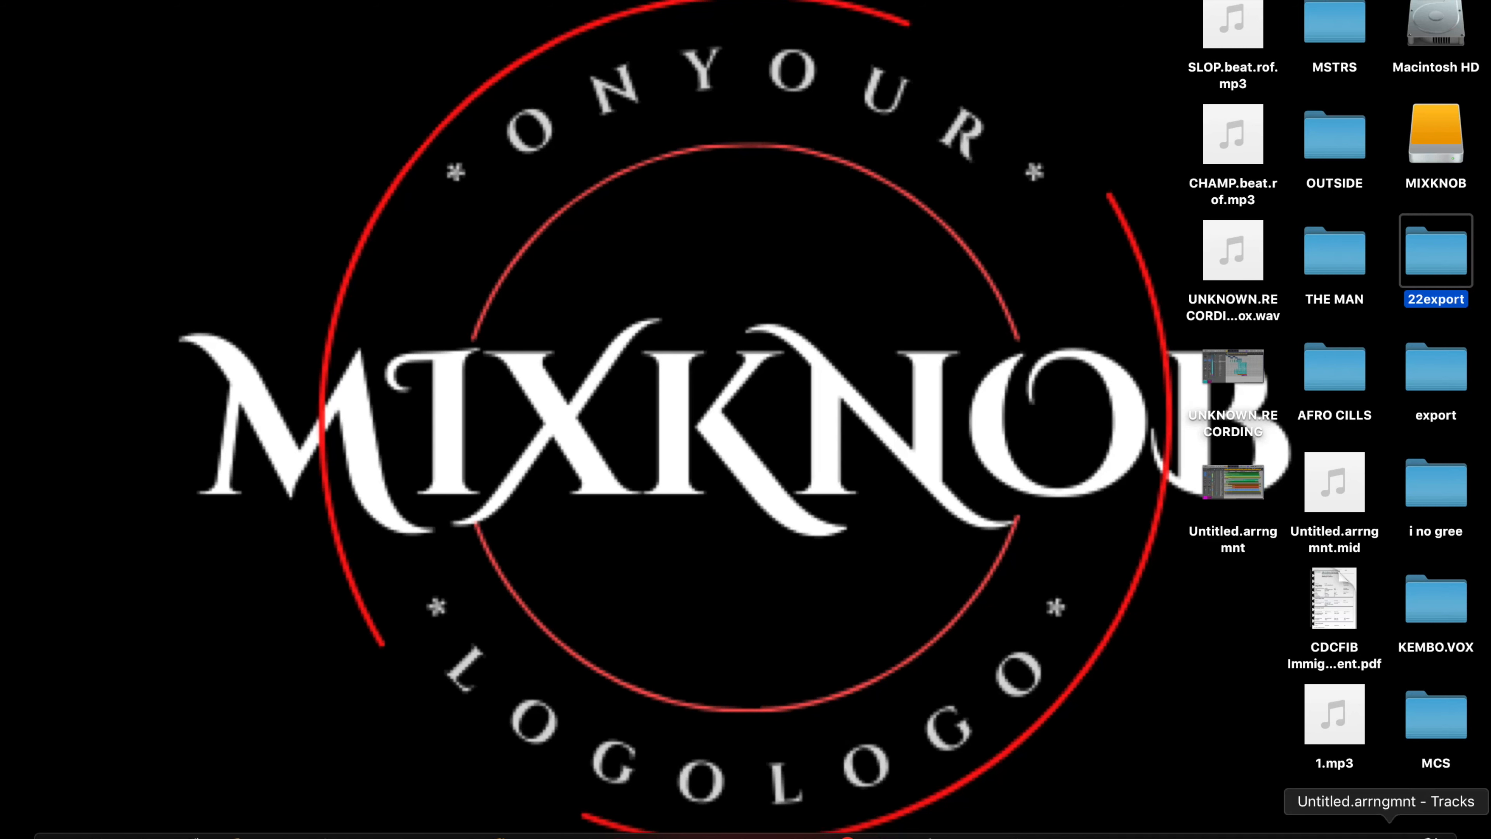
Switch back to the Logic Pro X project and look over its aux, bass, percussion and FX tracks.
click(1388, 834)
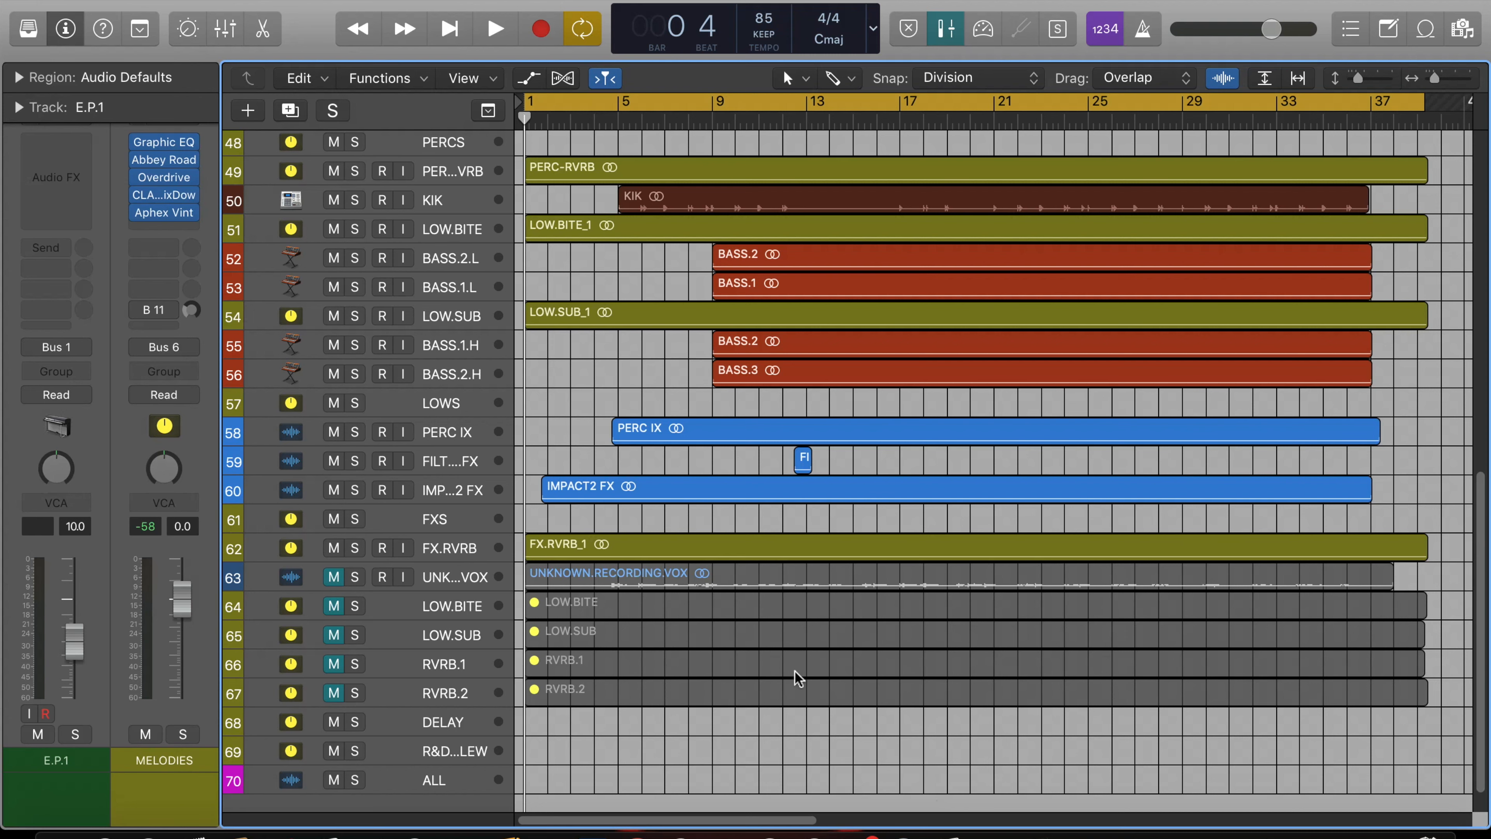
scroll(652, 366, down, 1)
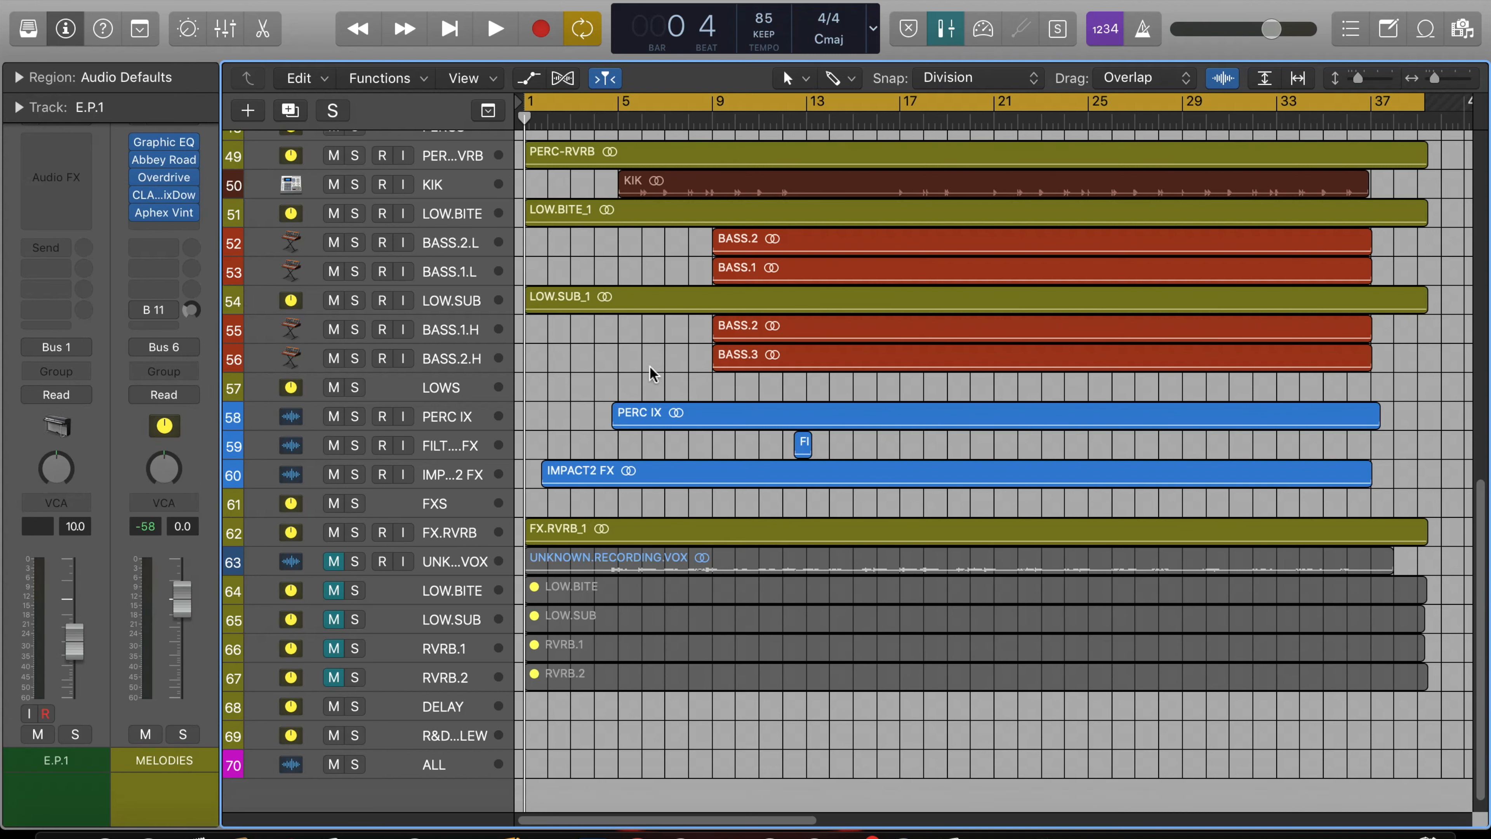
scroll(651, 370, up, 3)
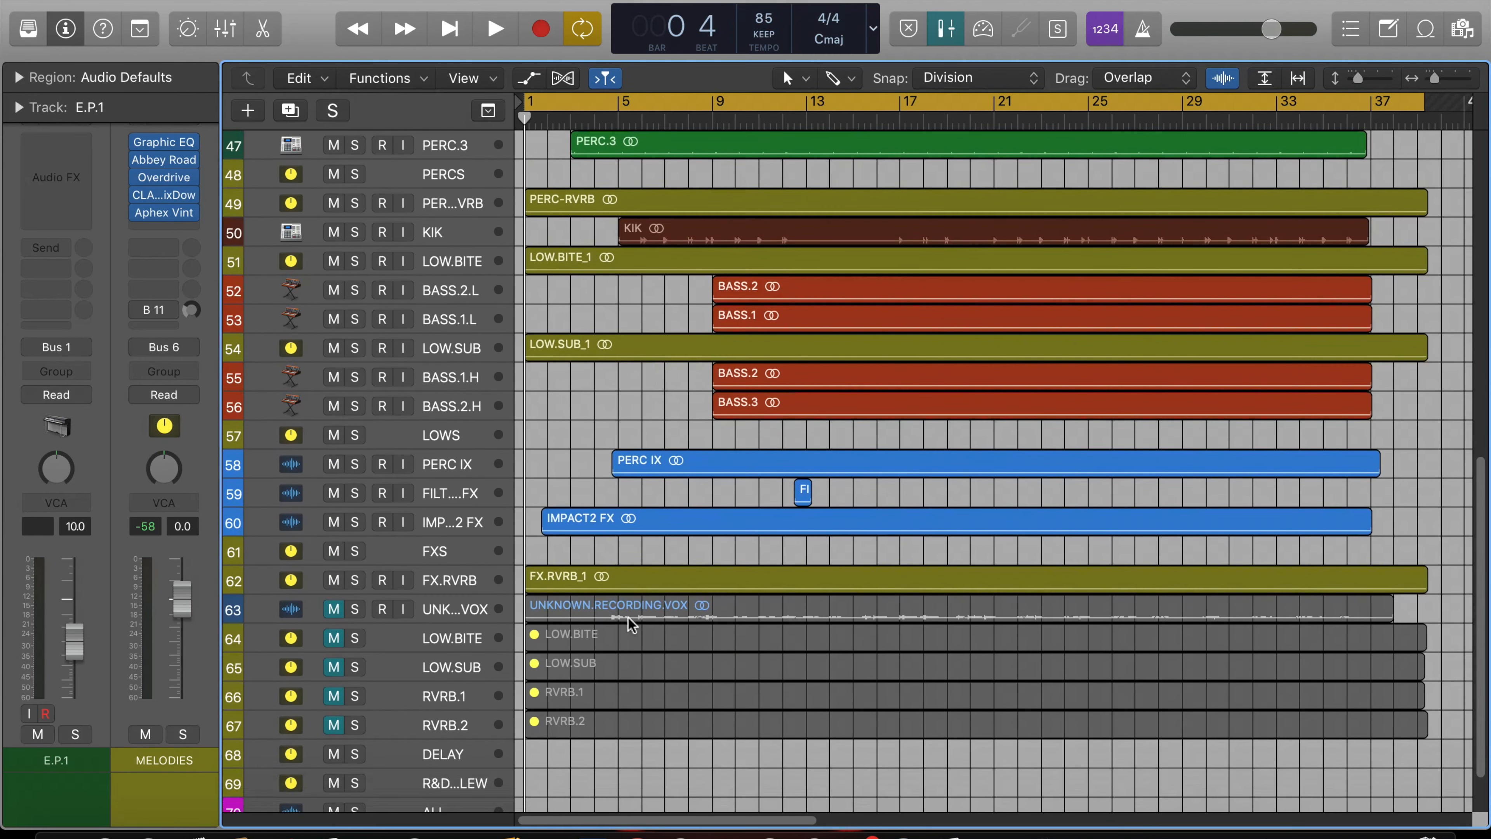
scroll(710, 758, down, 2)
scroll(712, 762, up, 2)
scroll(711, 761, up, 6)
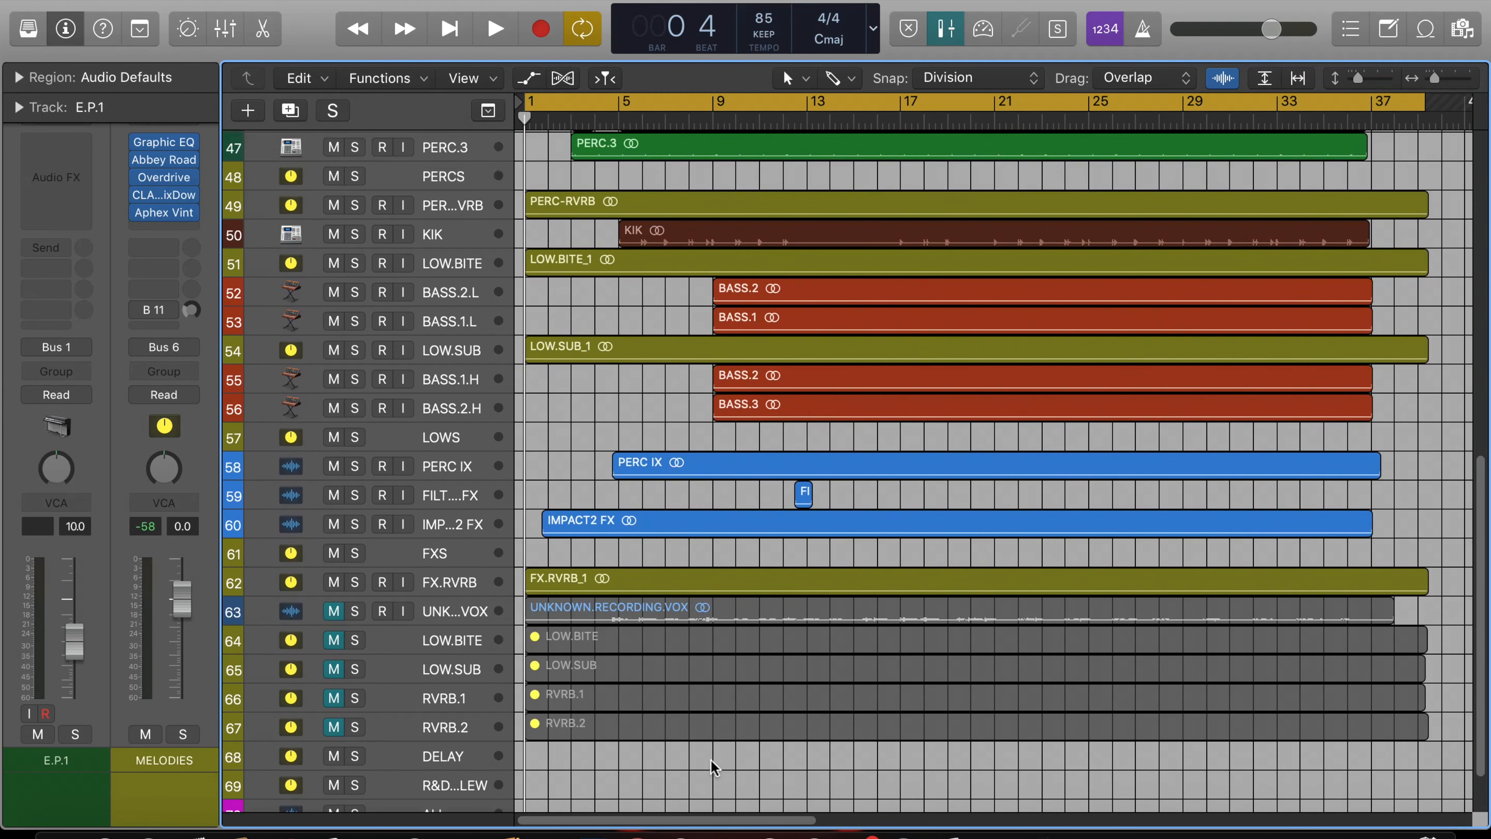
scroll(710, 766, up, 1)
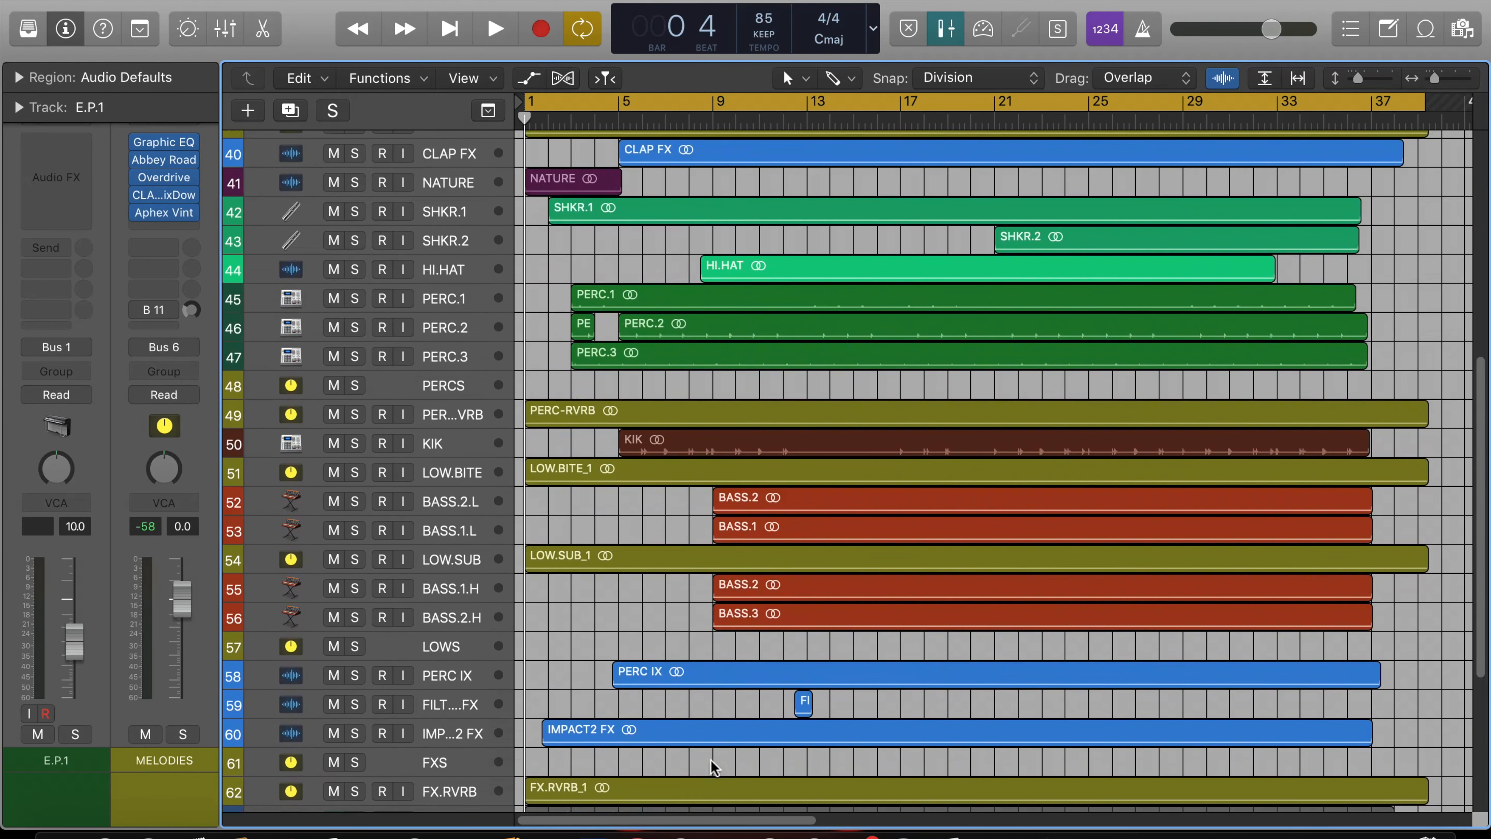
scroll(714, 766, down, 4)
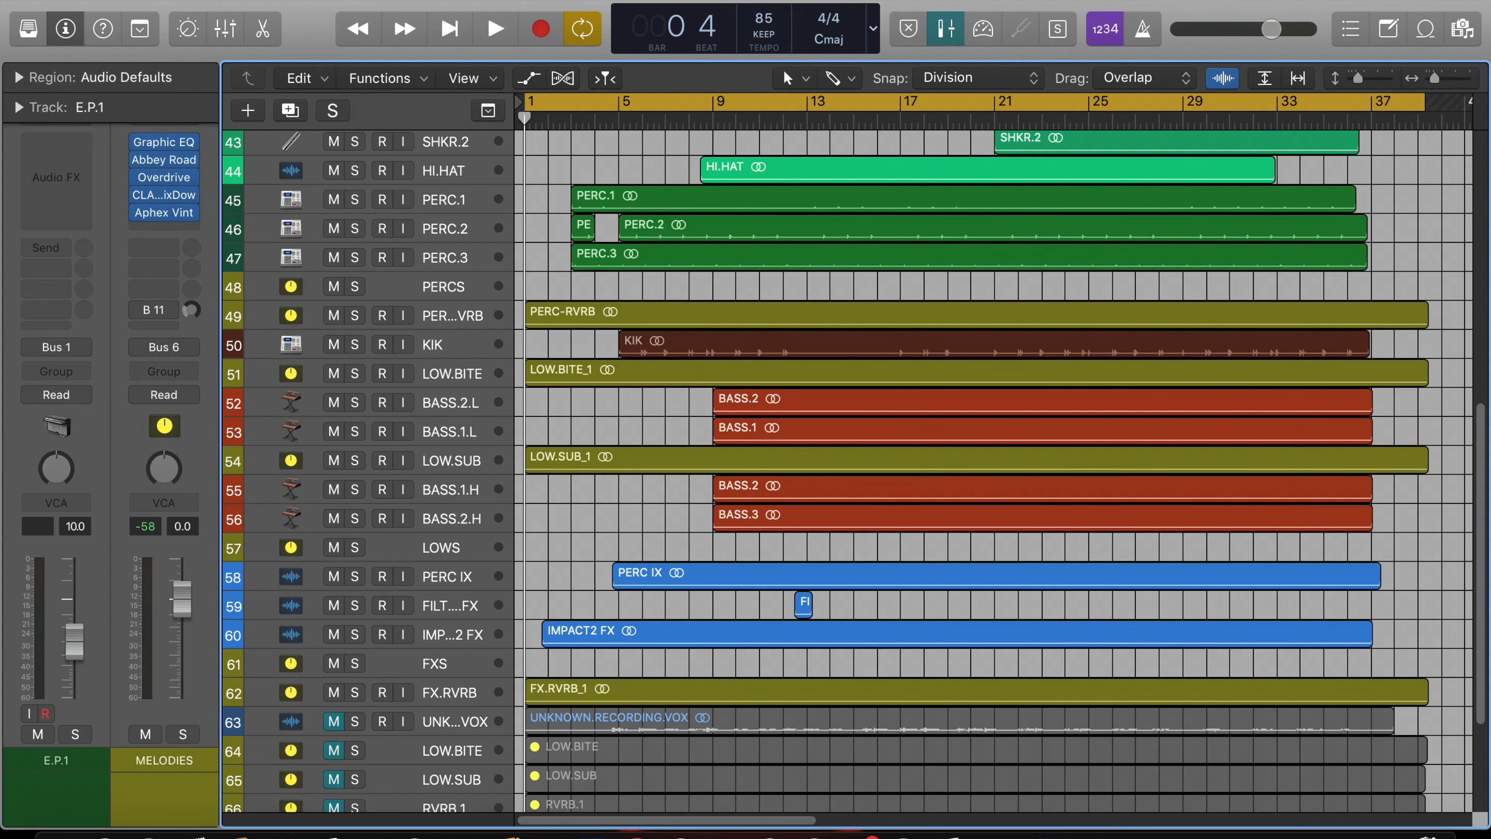
Open the Project or Section bounce settings twice to review them, dismissing them each time without bouncing.
click(159, 1)
mouse_move(363, 430)
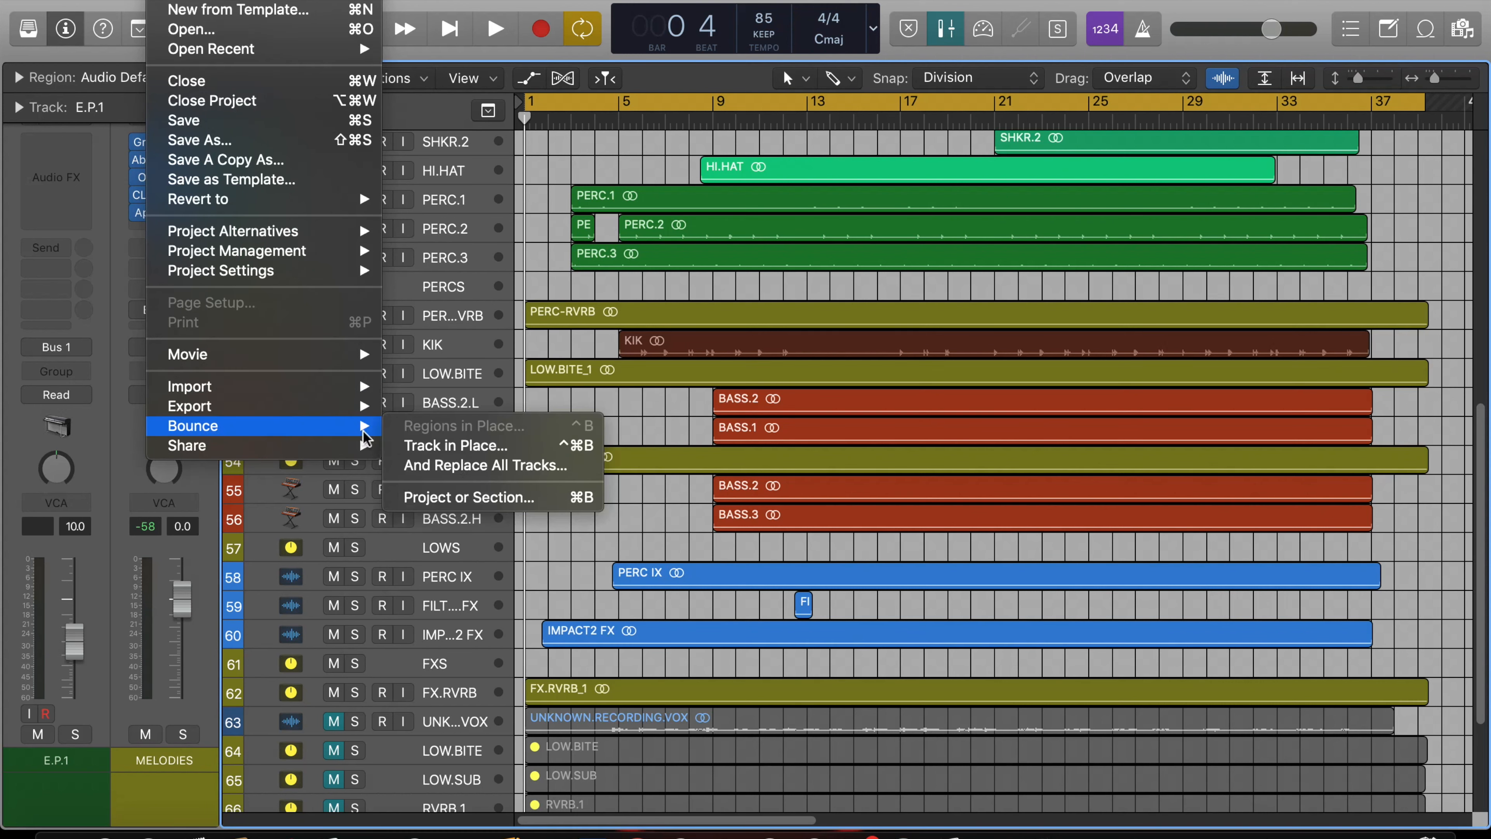
click(478, 507)
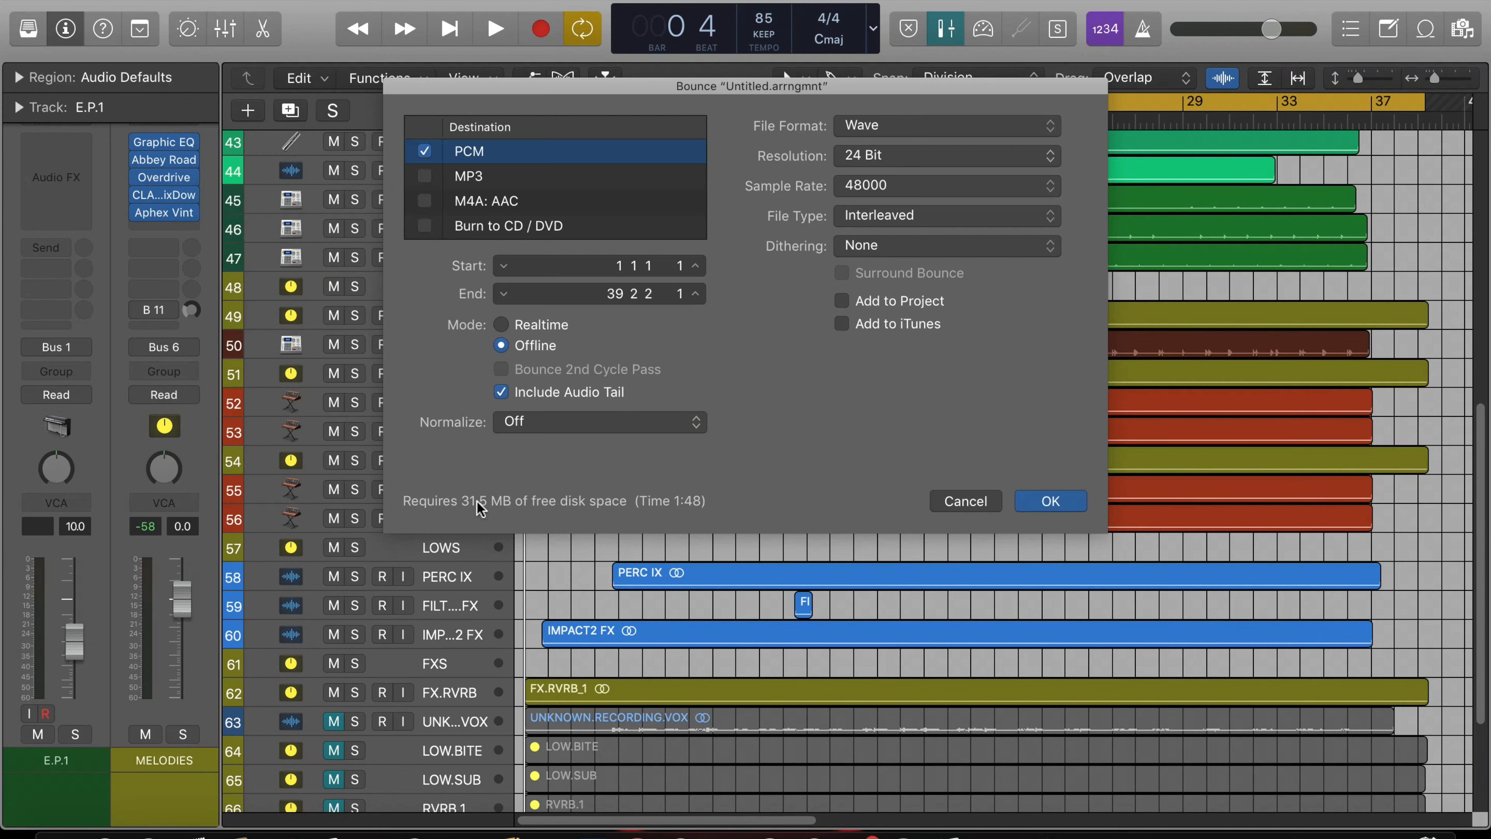
click(979, 505)
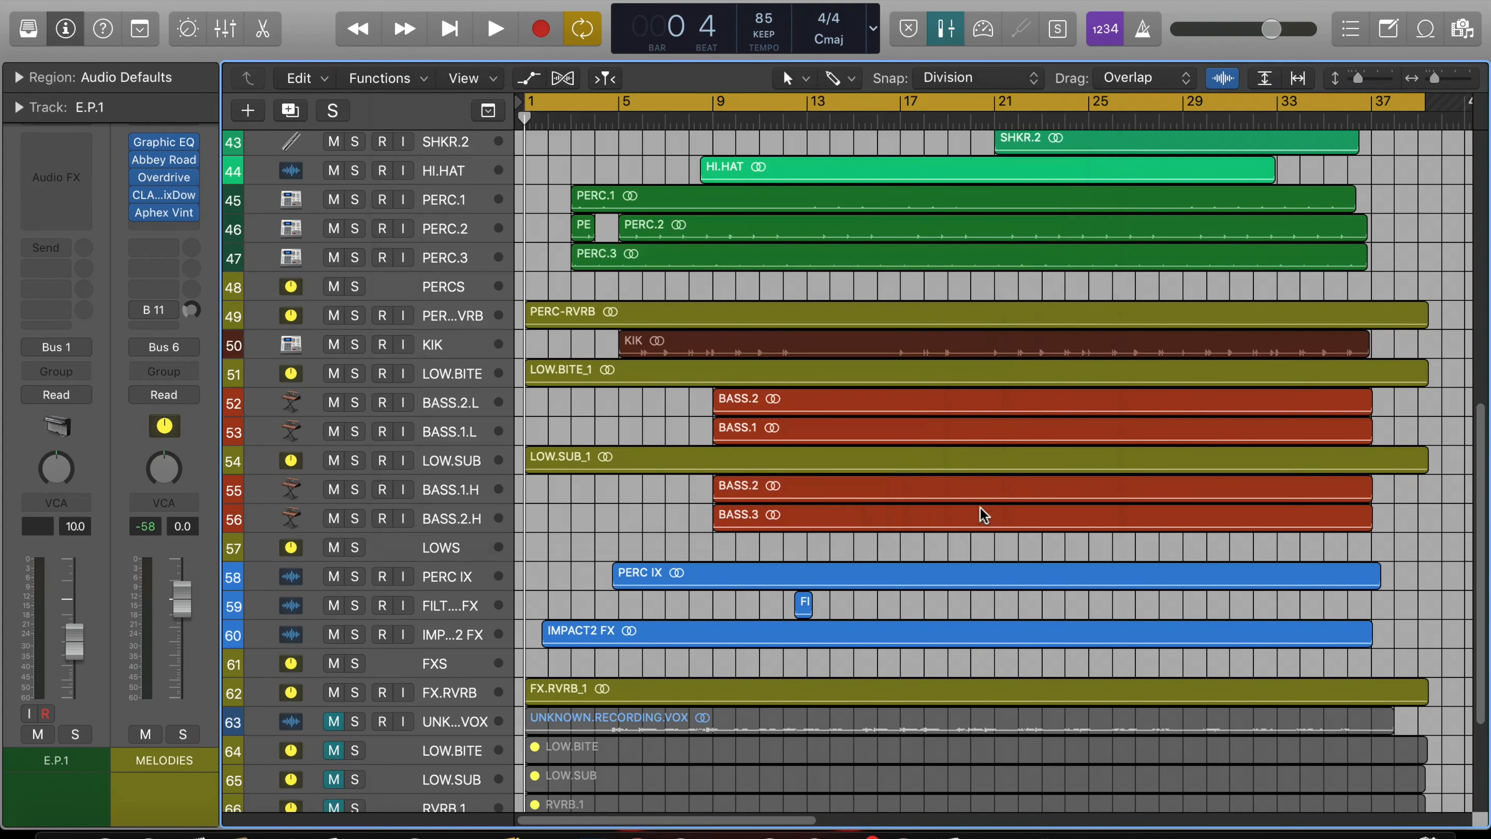
key(super+b)
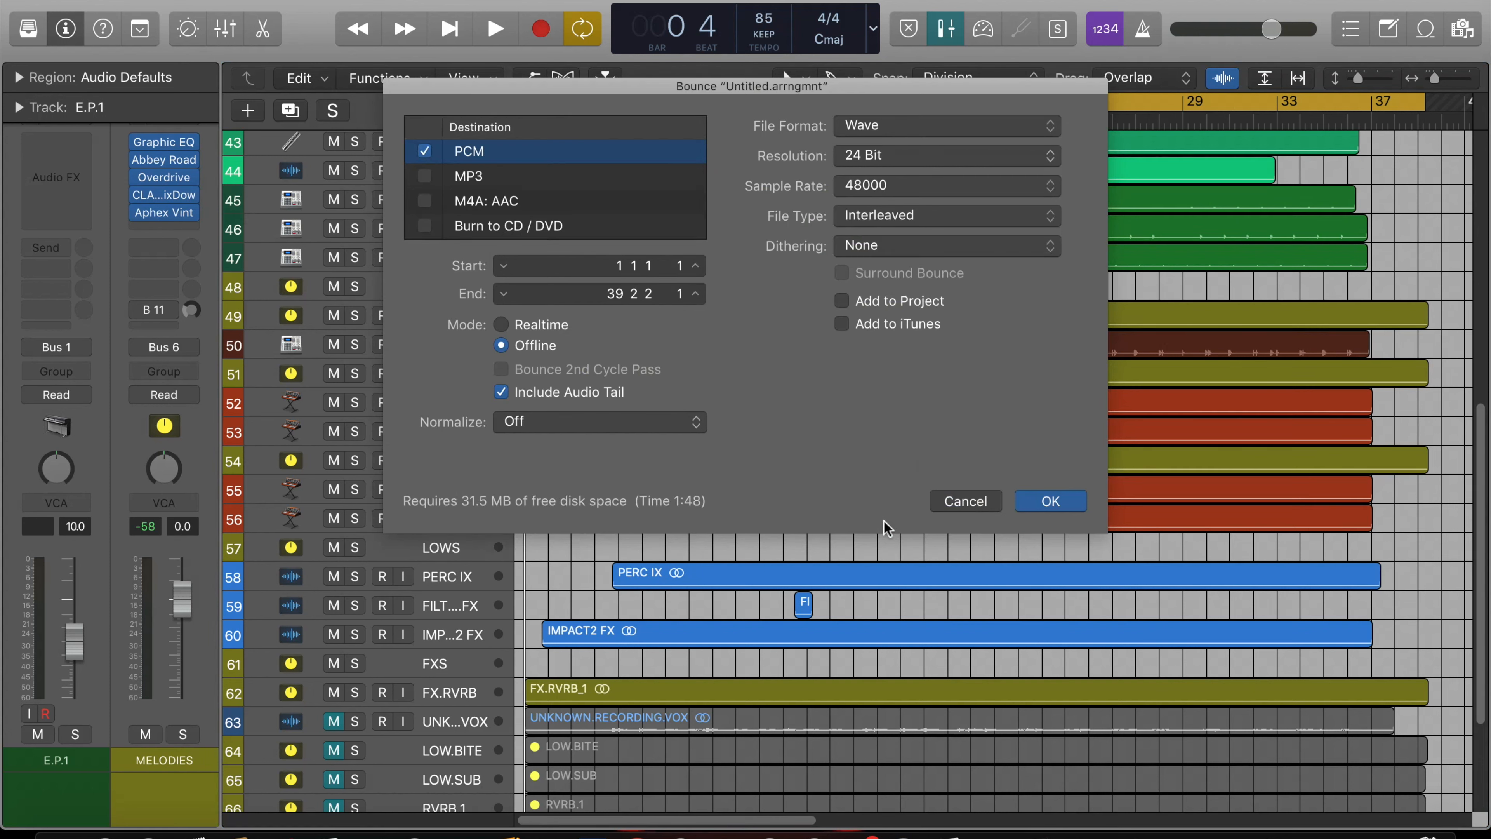
click(971, 501)
Solo the MELODIES and MELODIES.RVRB tracks and look over the melody tracks above them.
scroll(867, 631, down, 5)
scroll(867, 630, up, 5)
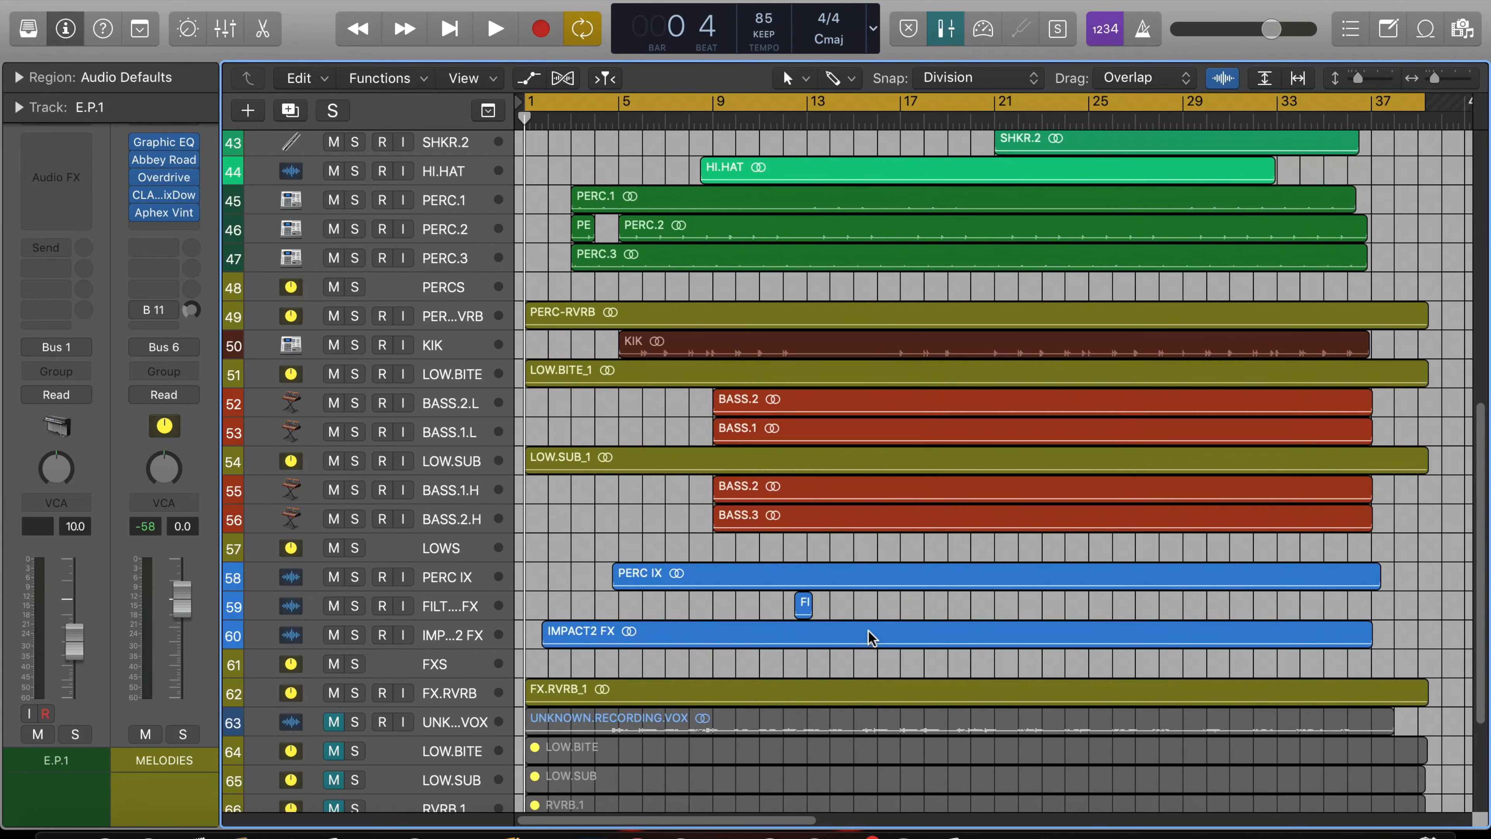
scroll(869, 636, down, 2)
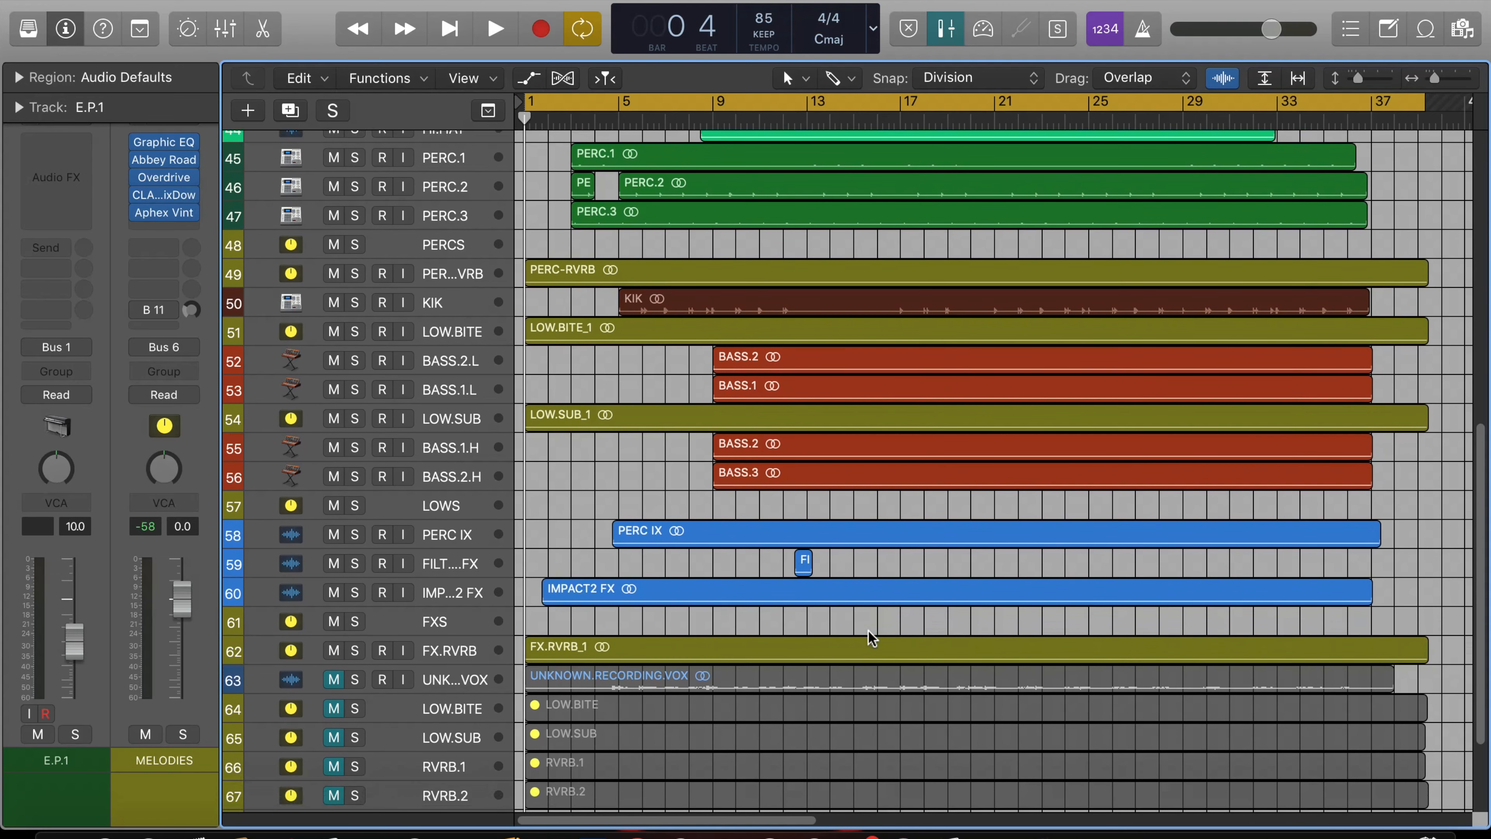
scroll(867, 630, up, 10)
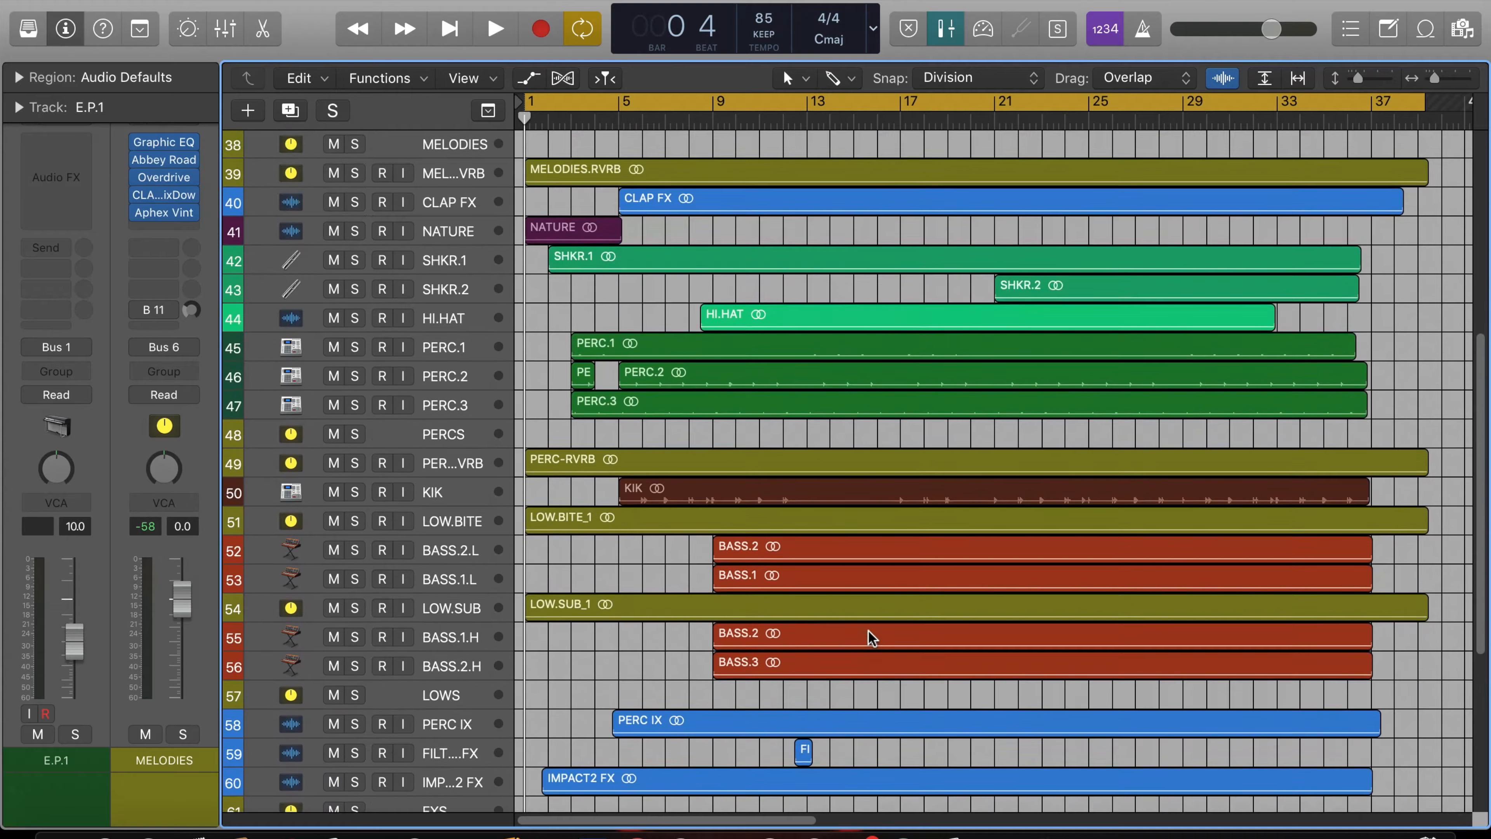
click(356, 302)
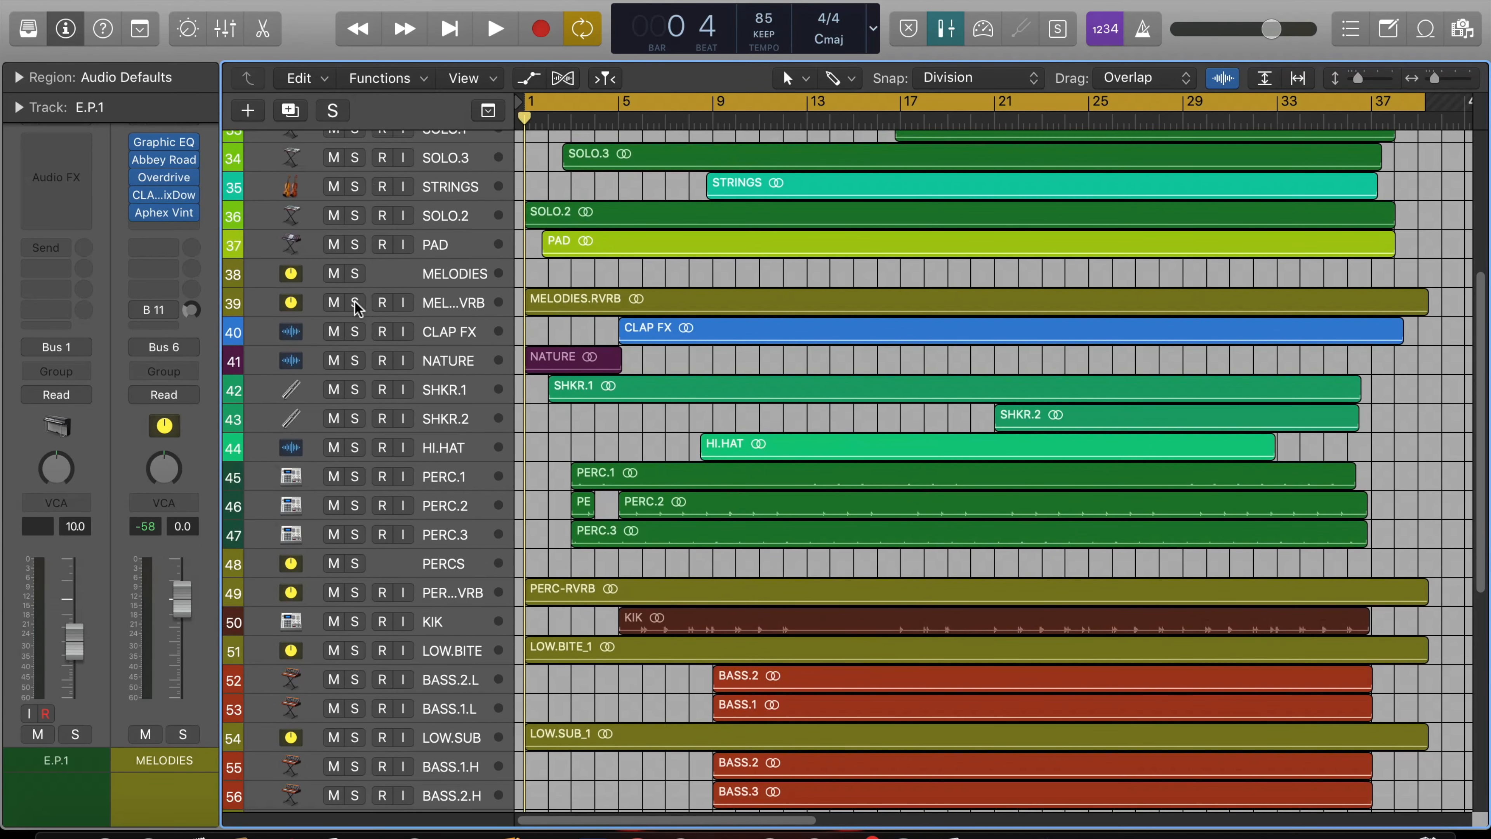
click(354, 273)
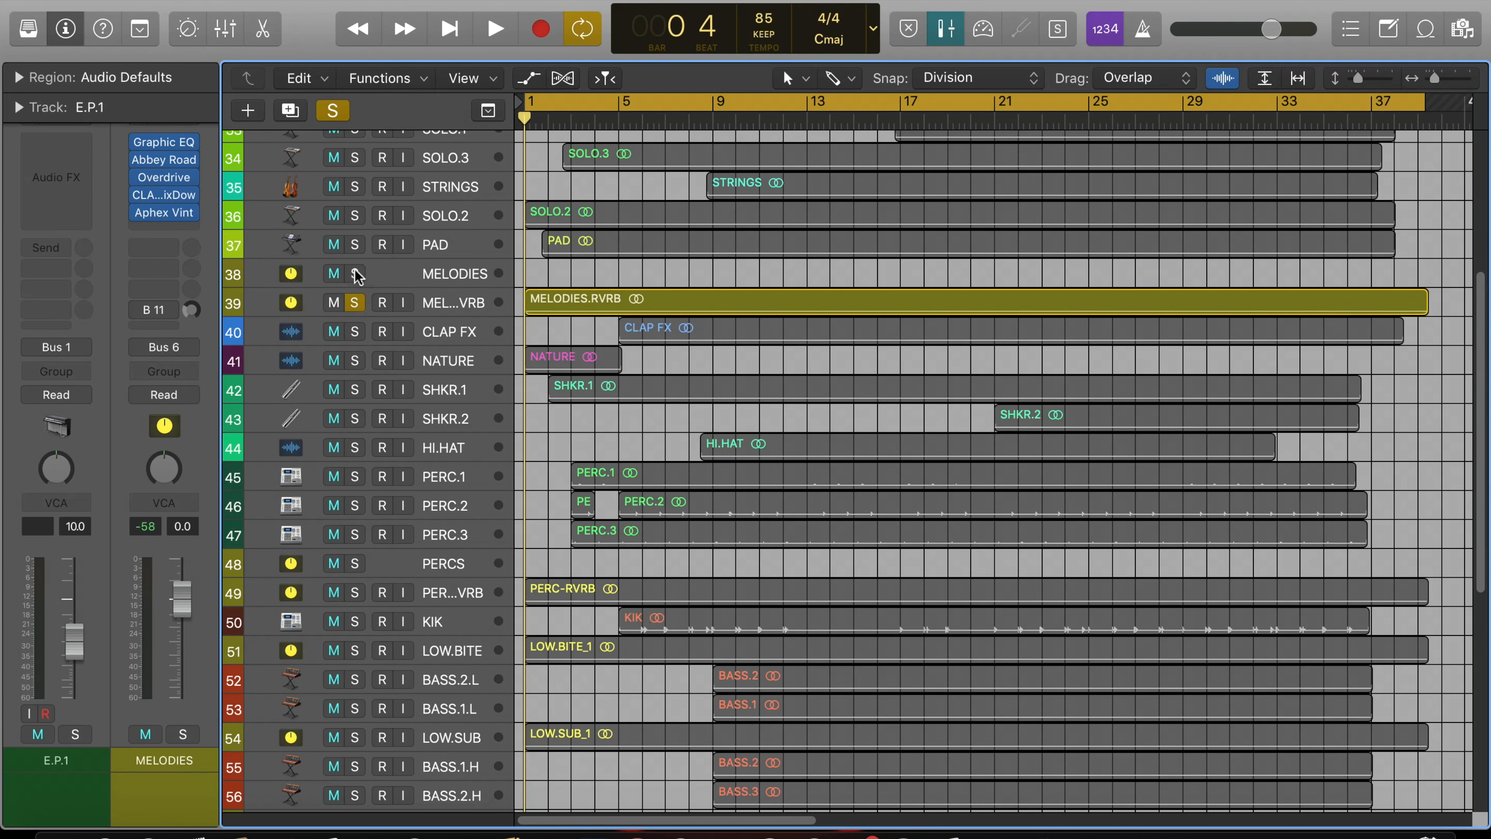
scroll(654, 245, up, 5)
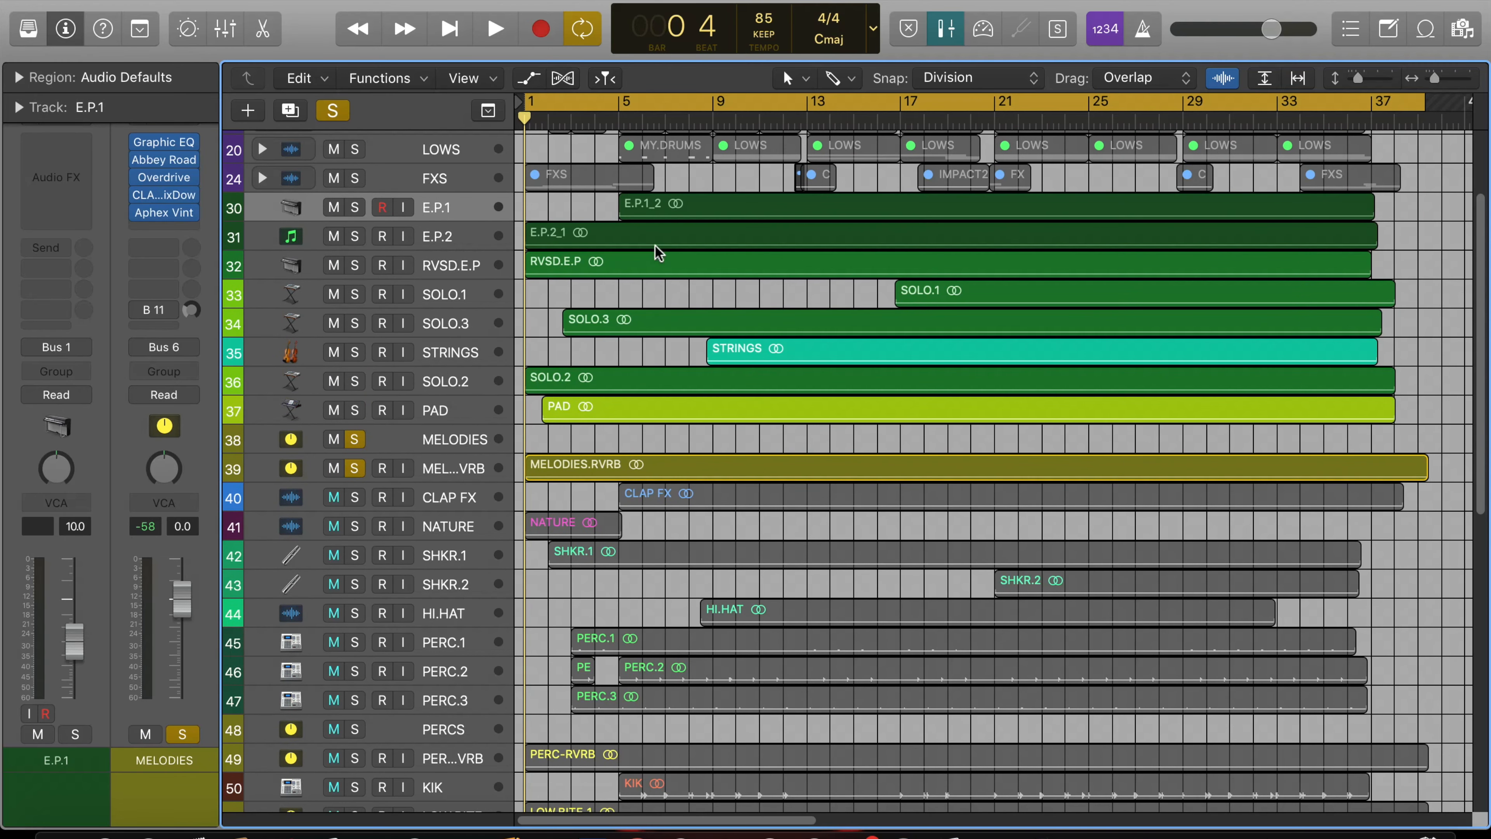
Bounce the soloed melodies offline as a 24-bit Wave file named "melodies" into a new Desktop folder named "0000export".
key(super+b)
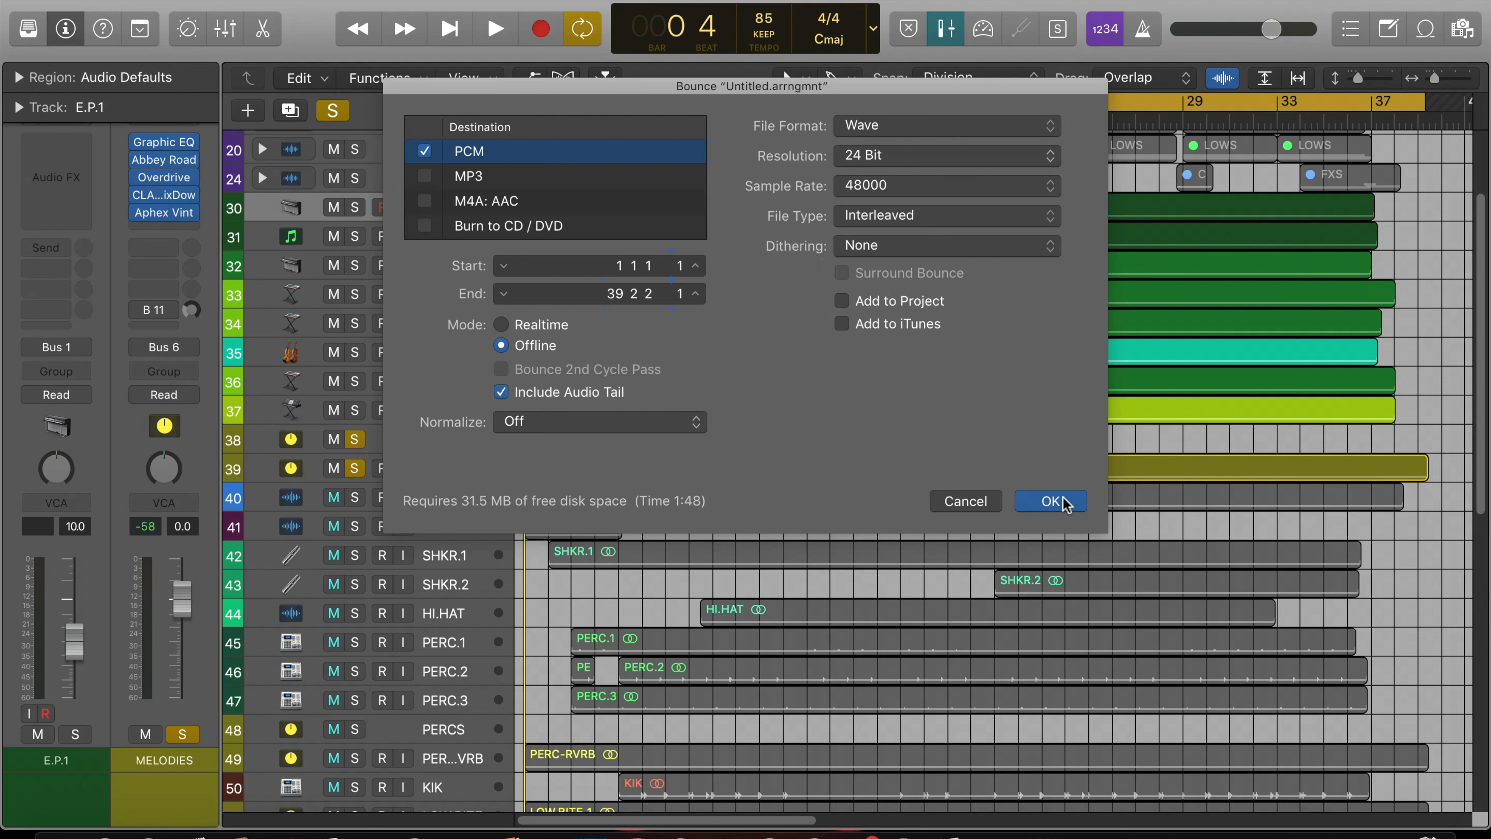
click(1050, 501)
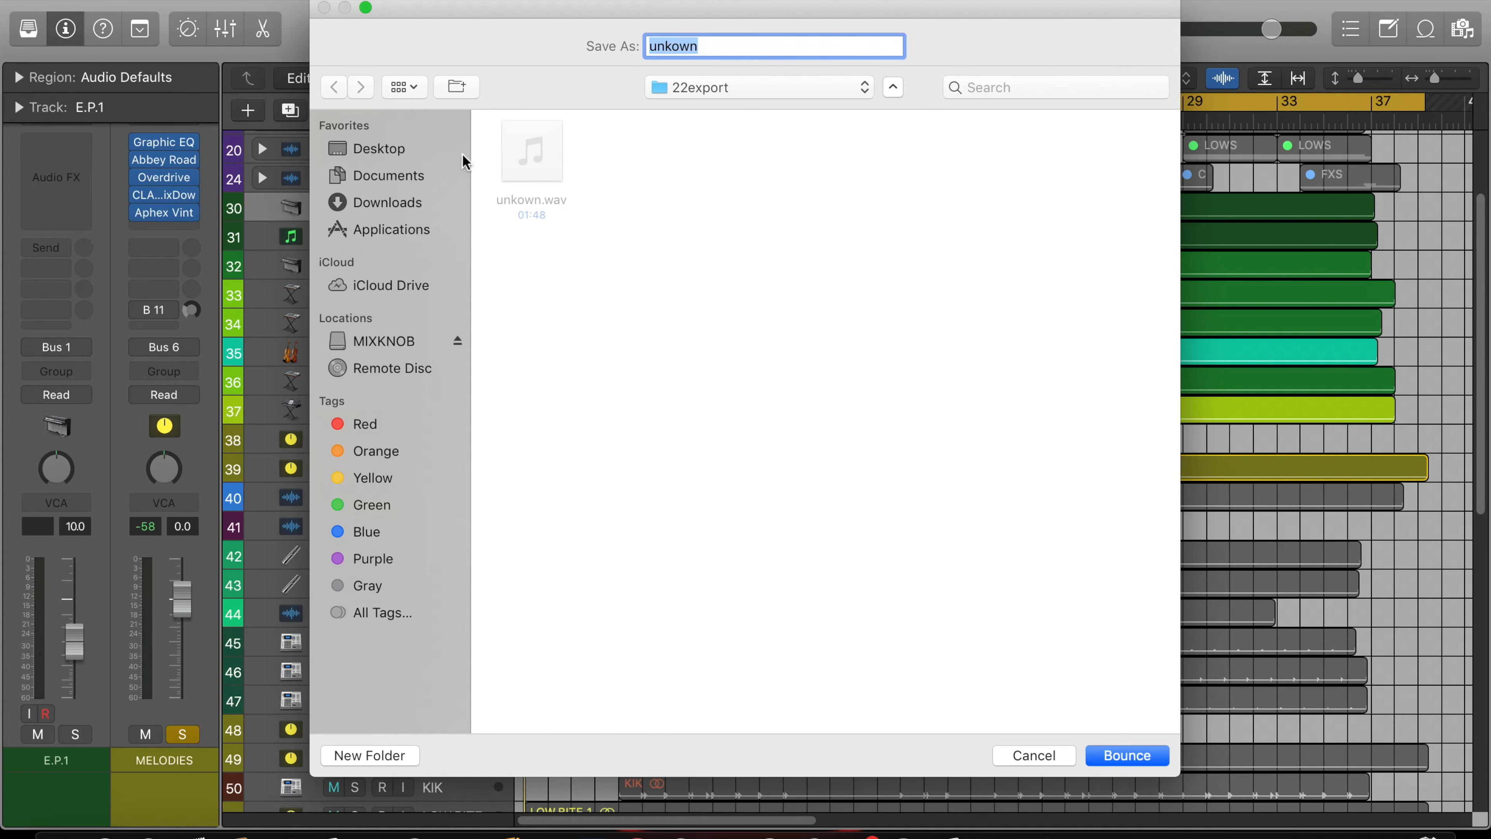
click(386, 140)
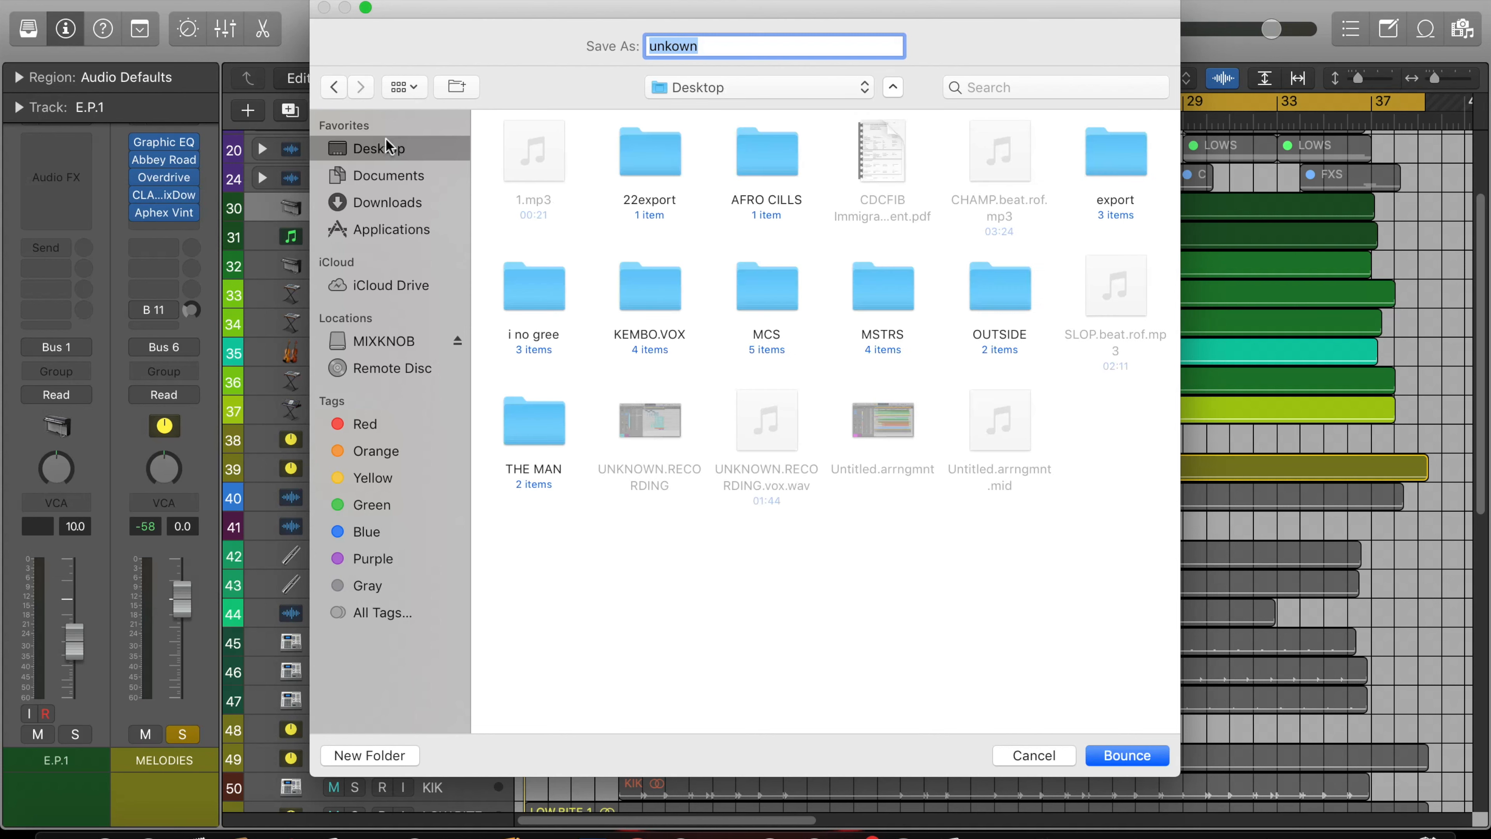
click(370, 755)
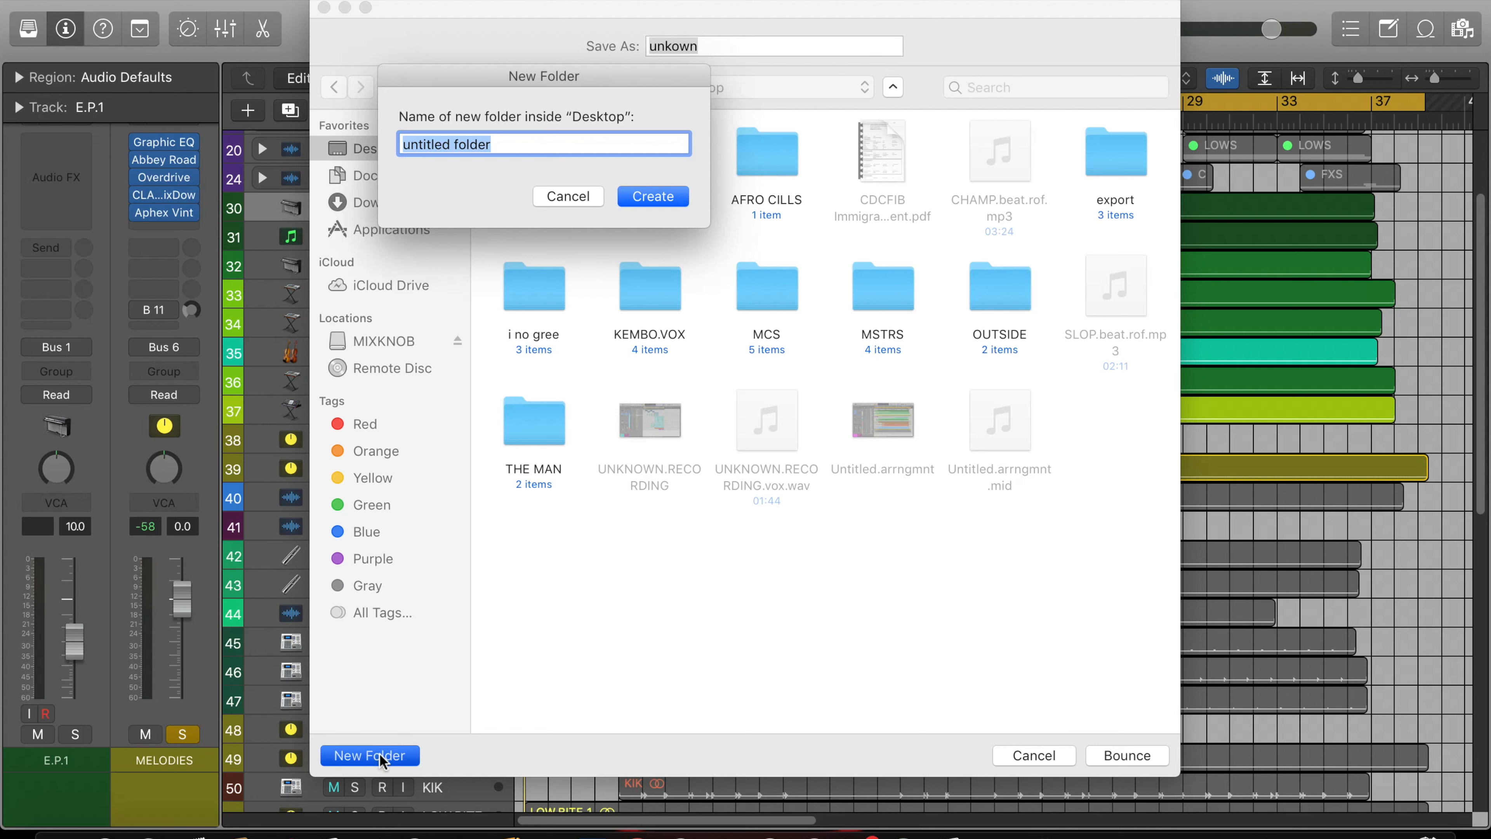
text(0000export)
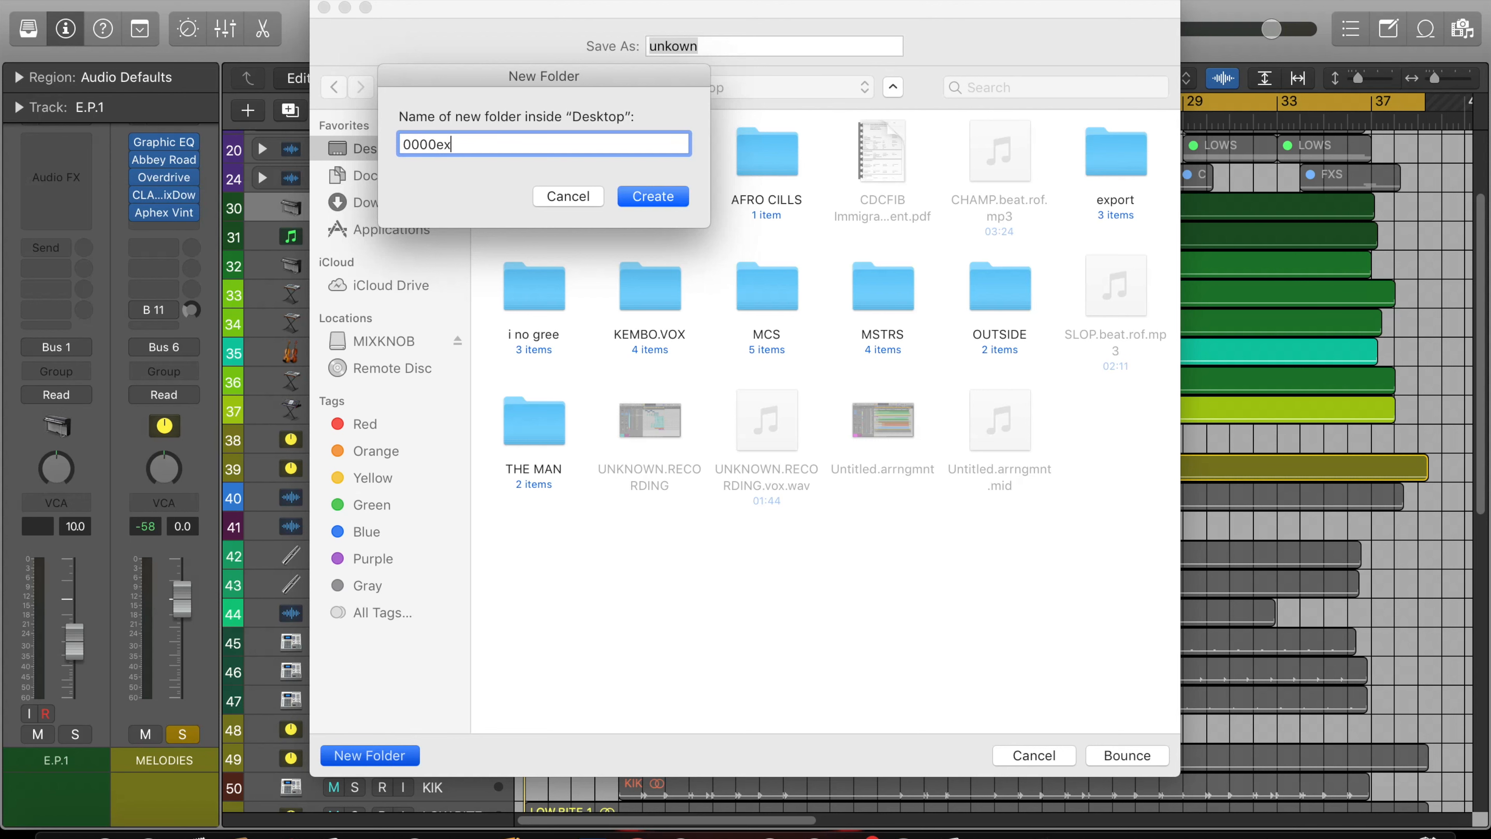
click(669, 195)
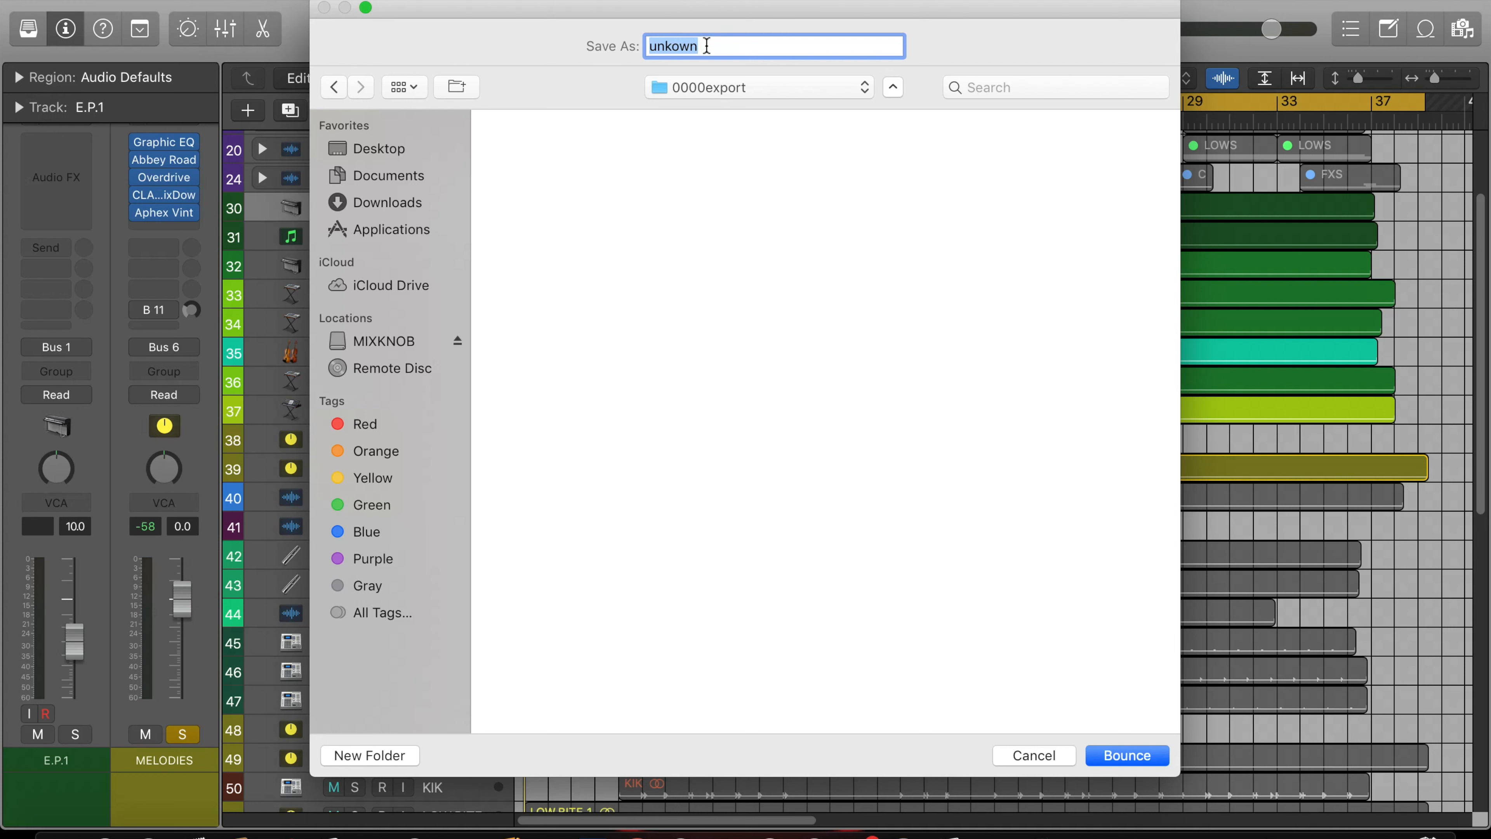
text(melodies)
click(1127, 760)
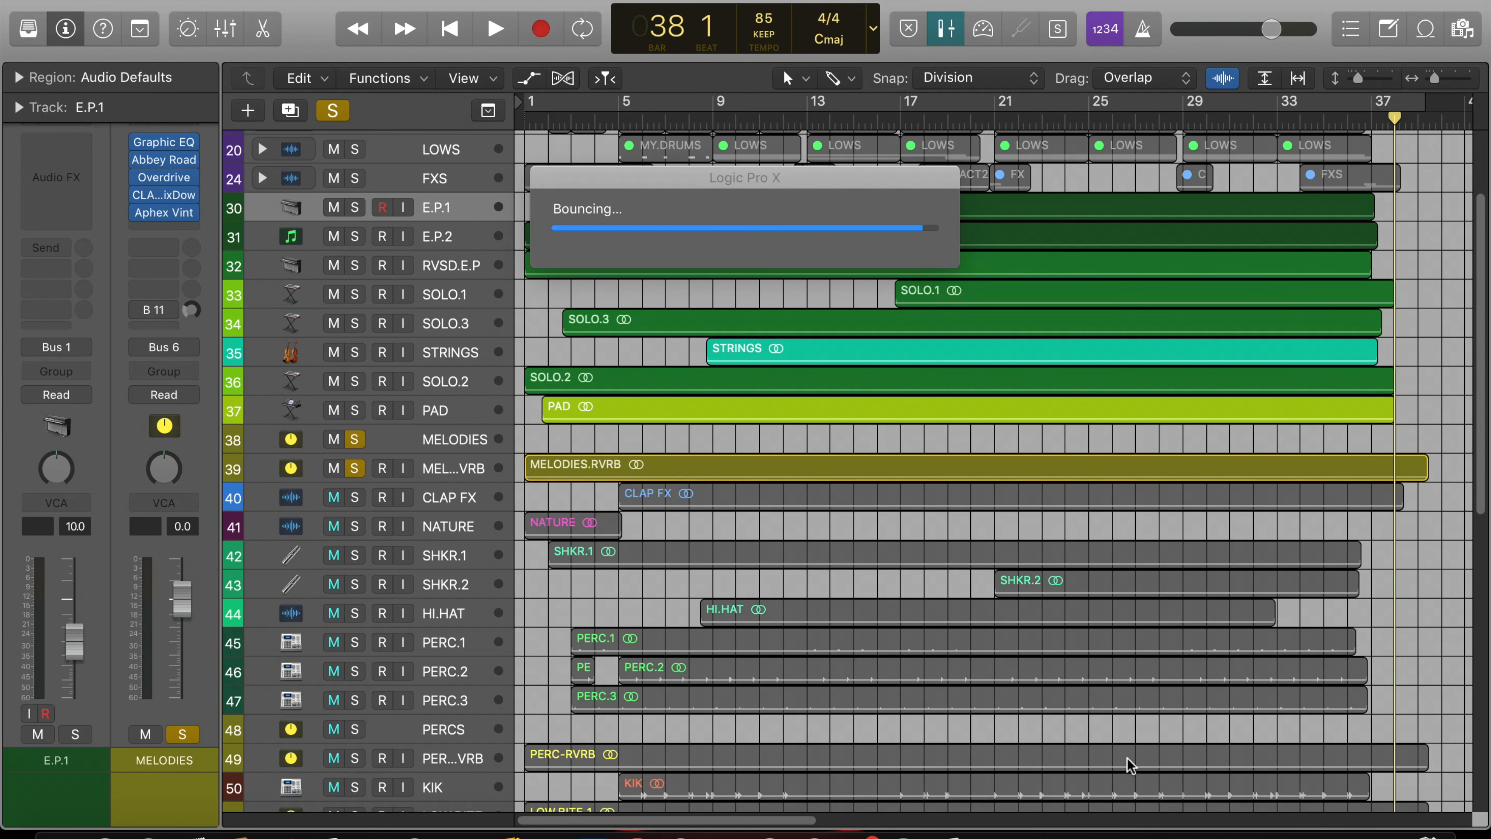
Clear the solo on the MELODIES and MELODIES.RVRB tracks and solo the PERCS and PERC-RVRB tracks instead.
click(354, 441)
scroll(354, 455, down, 7)
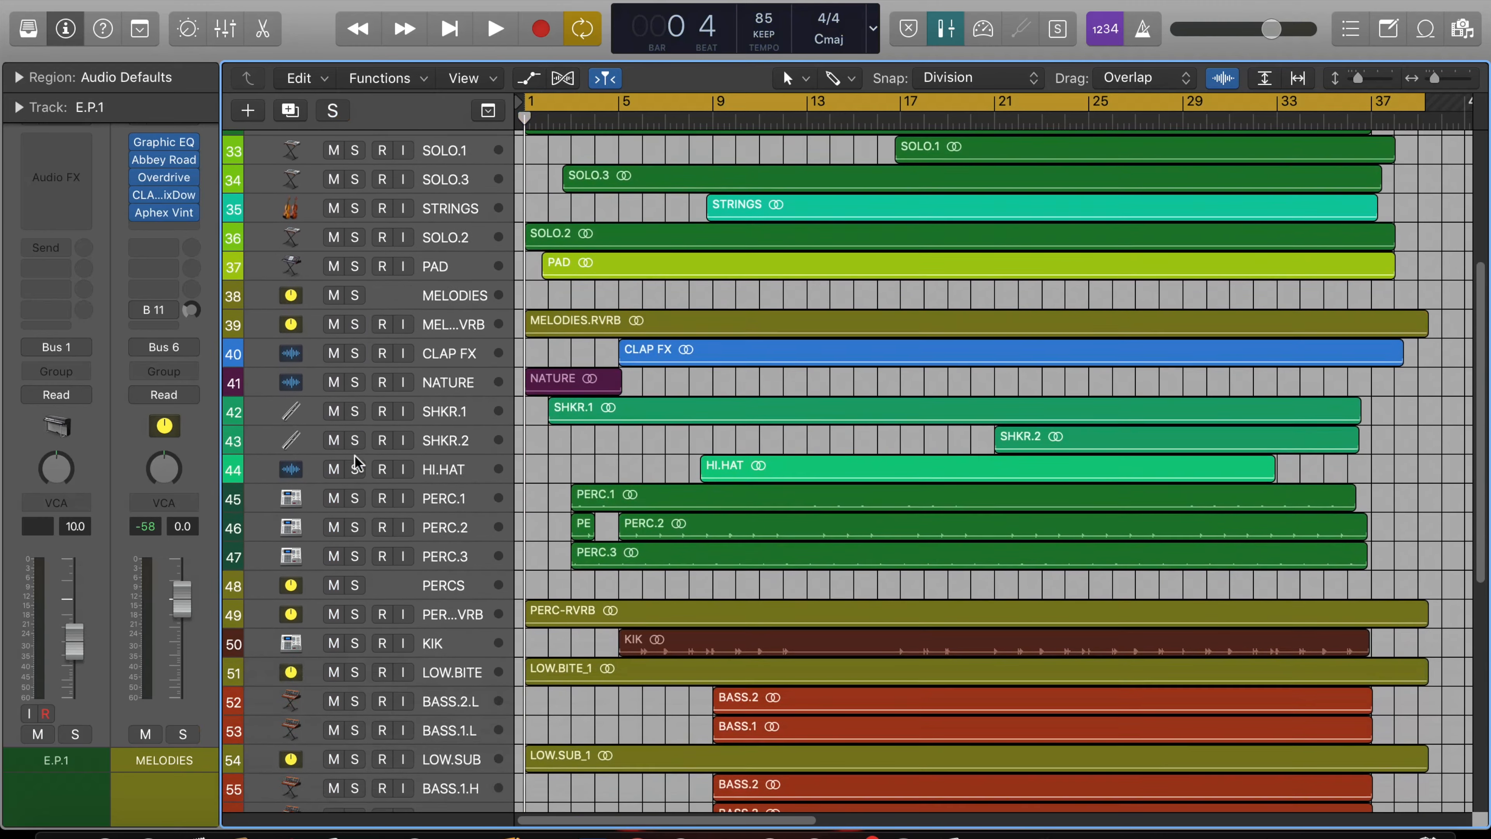
scroll(354, 455, down, 1)
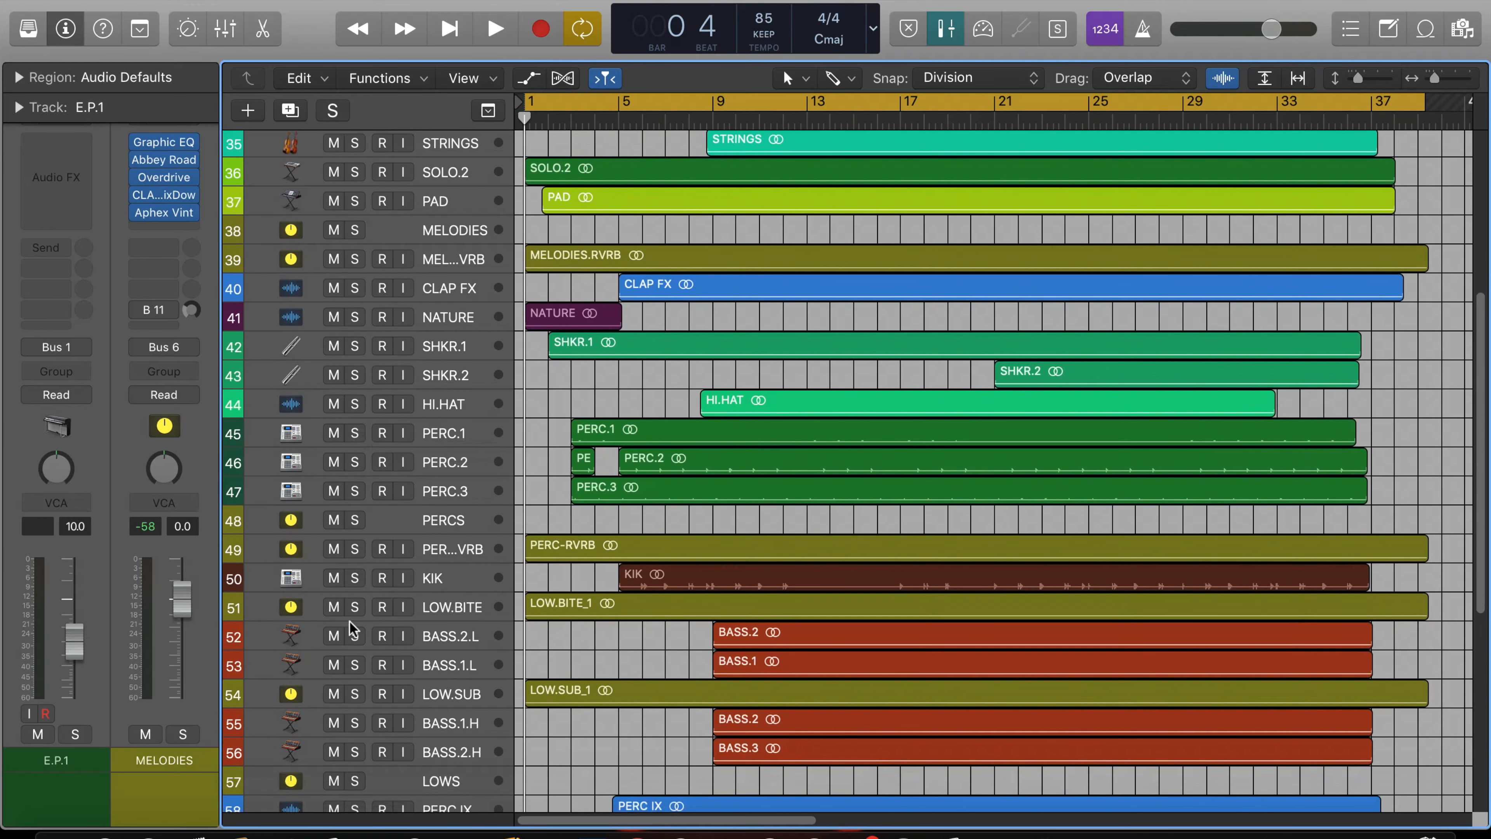
click(354, 547)
click(355, 521)
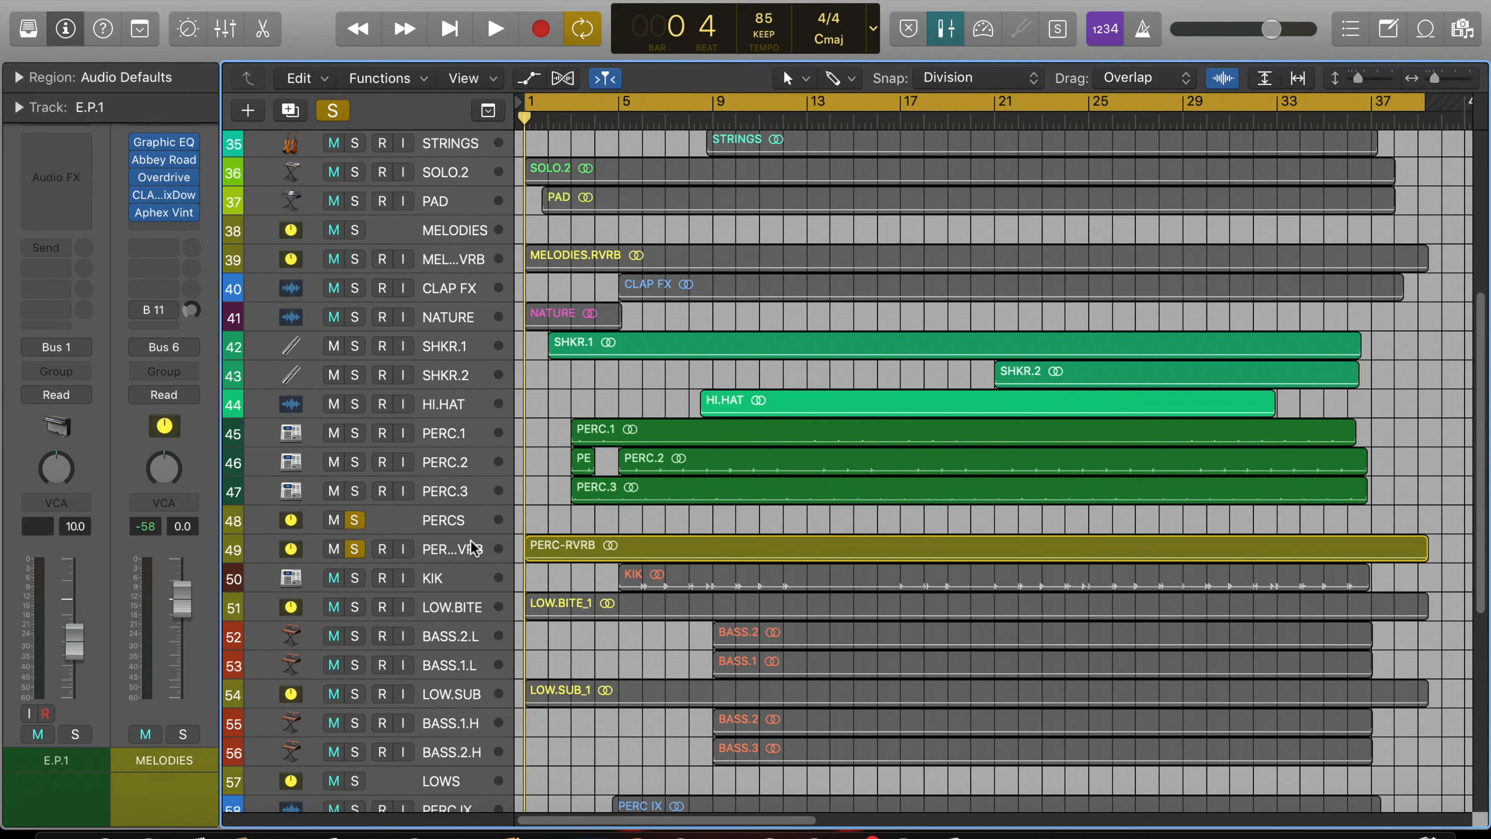
scroll(488, 282, down, 1)
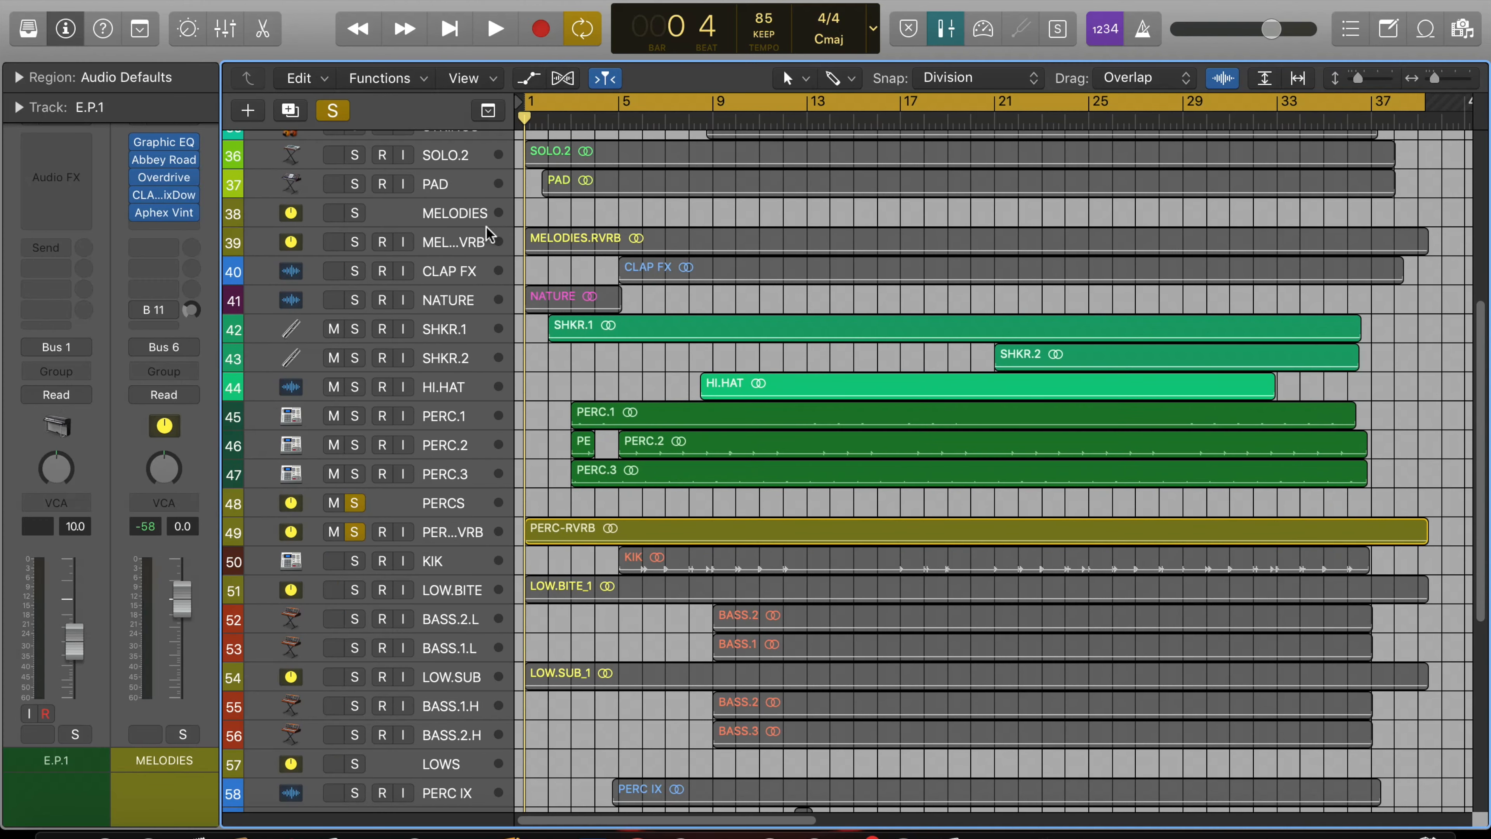
scroll(487, 227, down, 4)
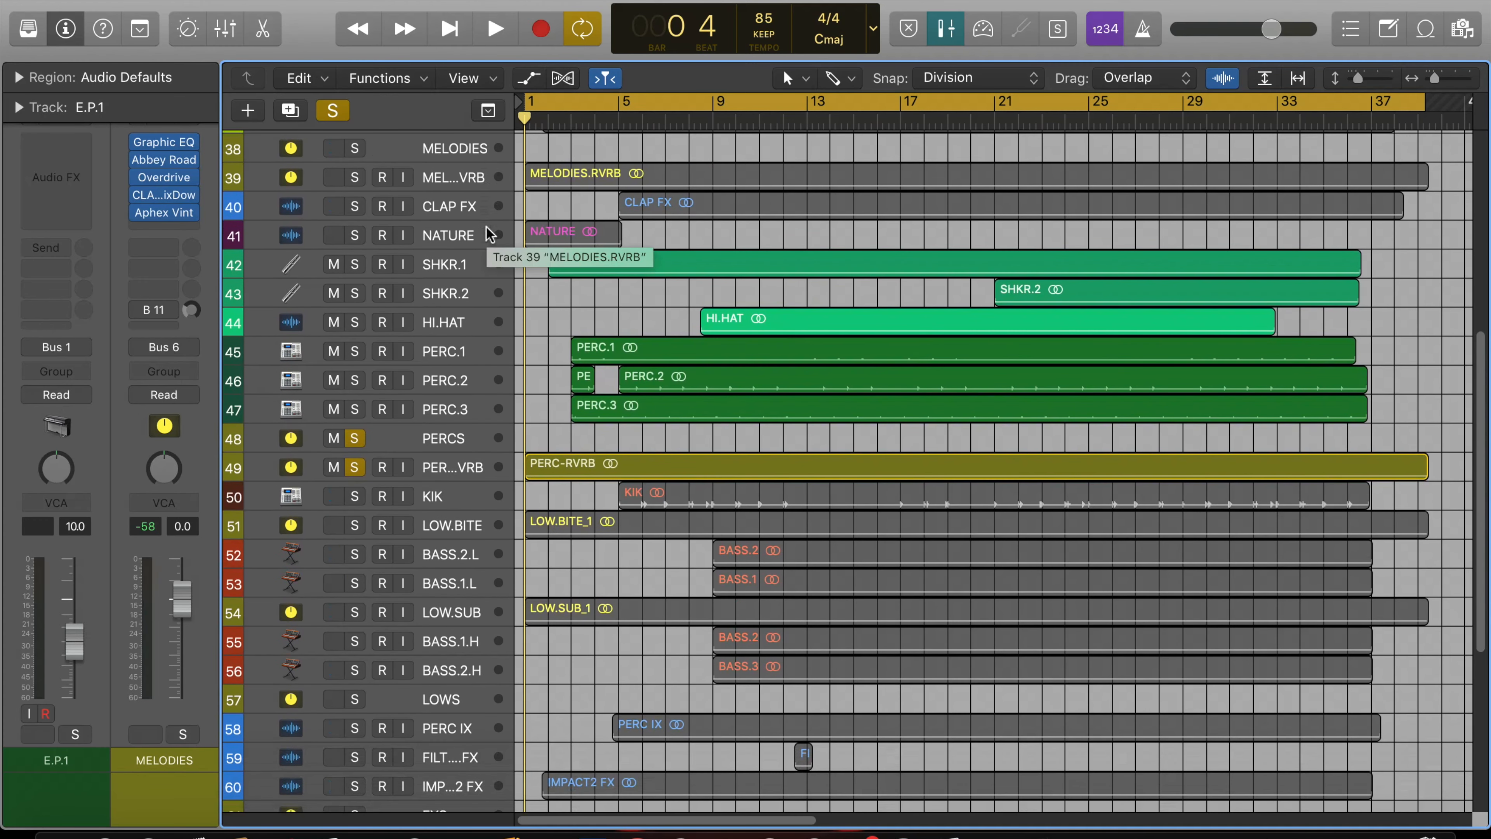
Bounce the soloed percussion offline as a 24-bit Wave file named "pers" into the 0000export folder.
key(super+b)
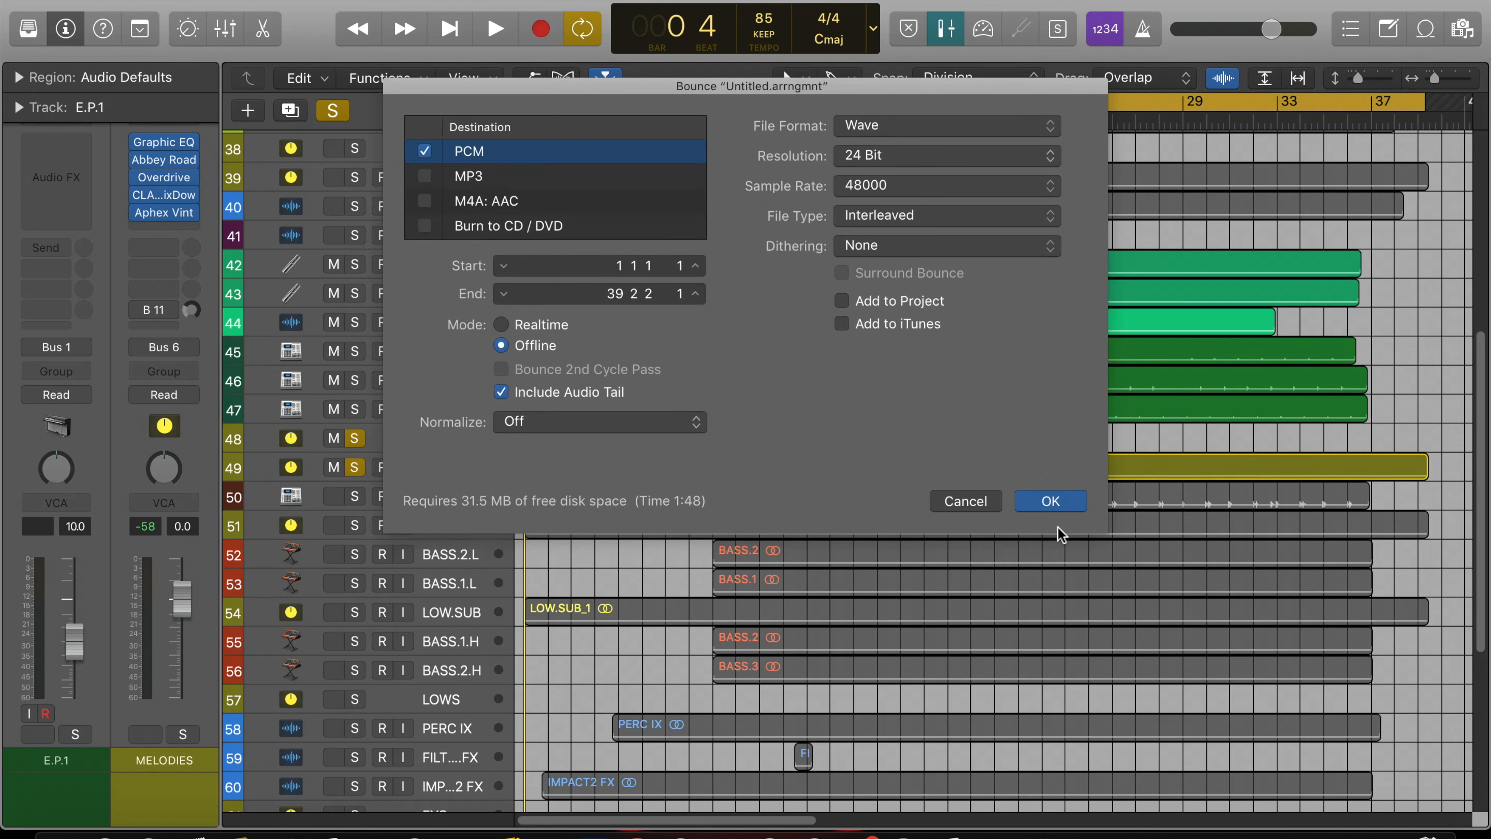
click(1048, 501)
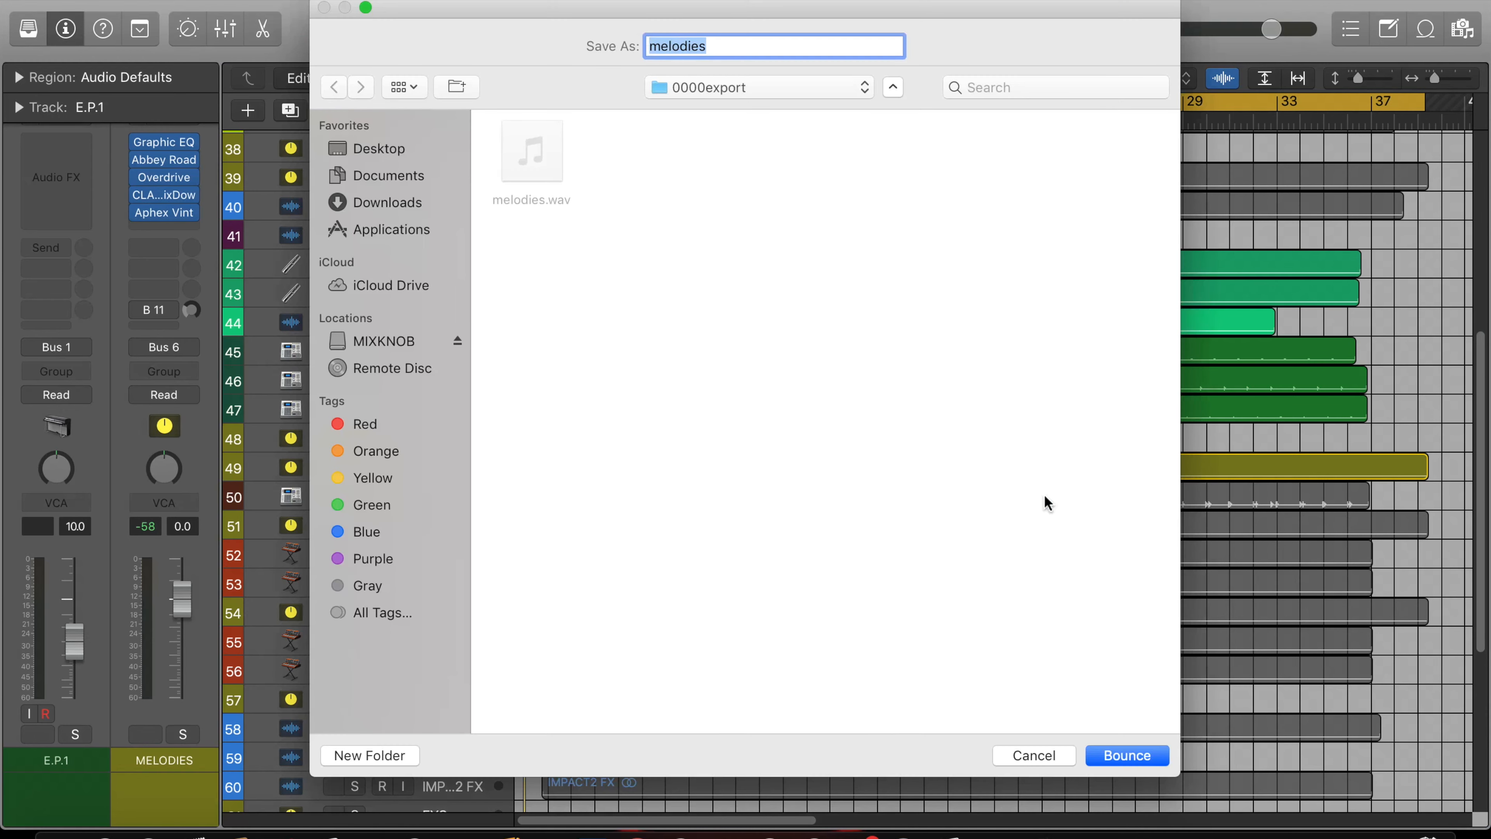
text(pers)
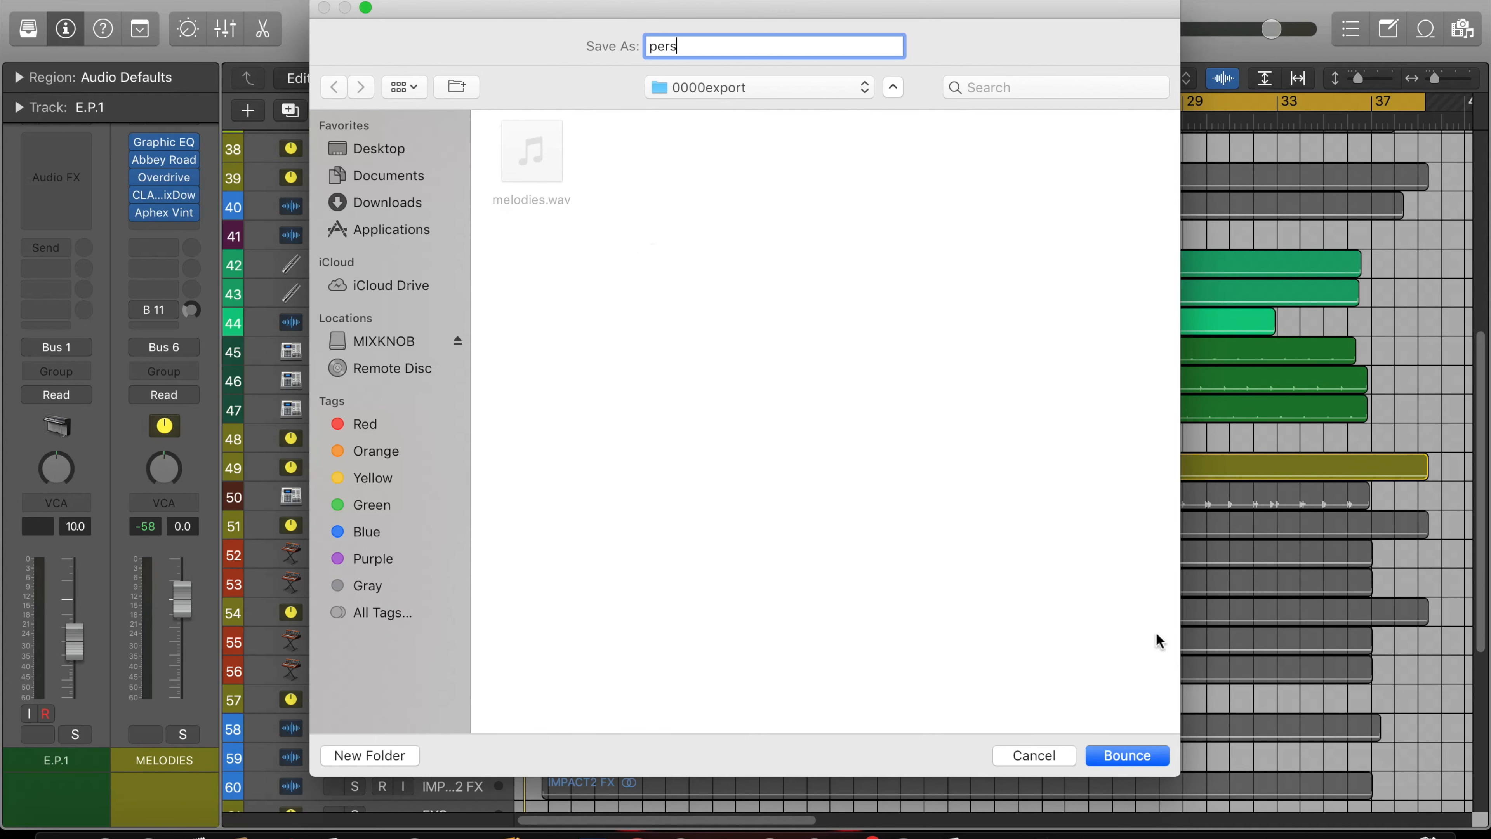
click(1126, 755)
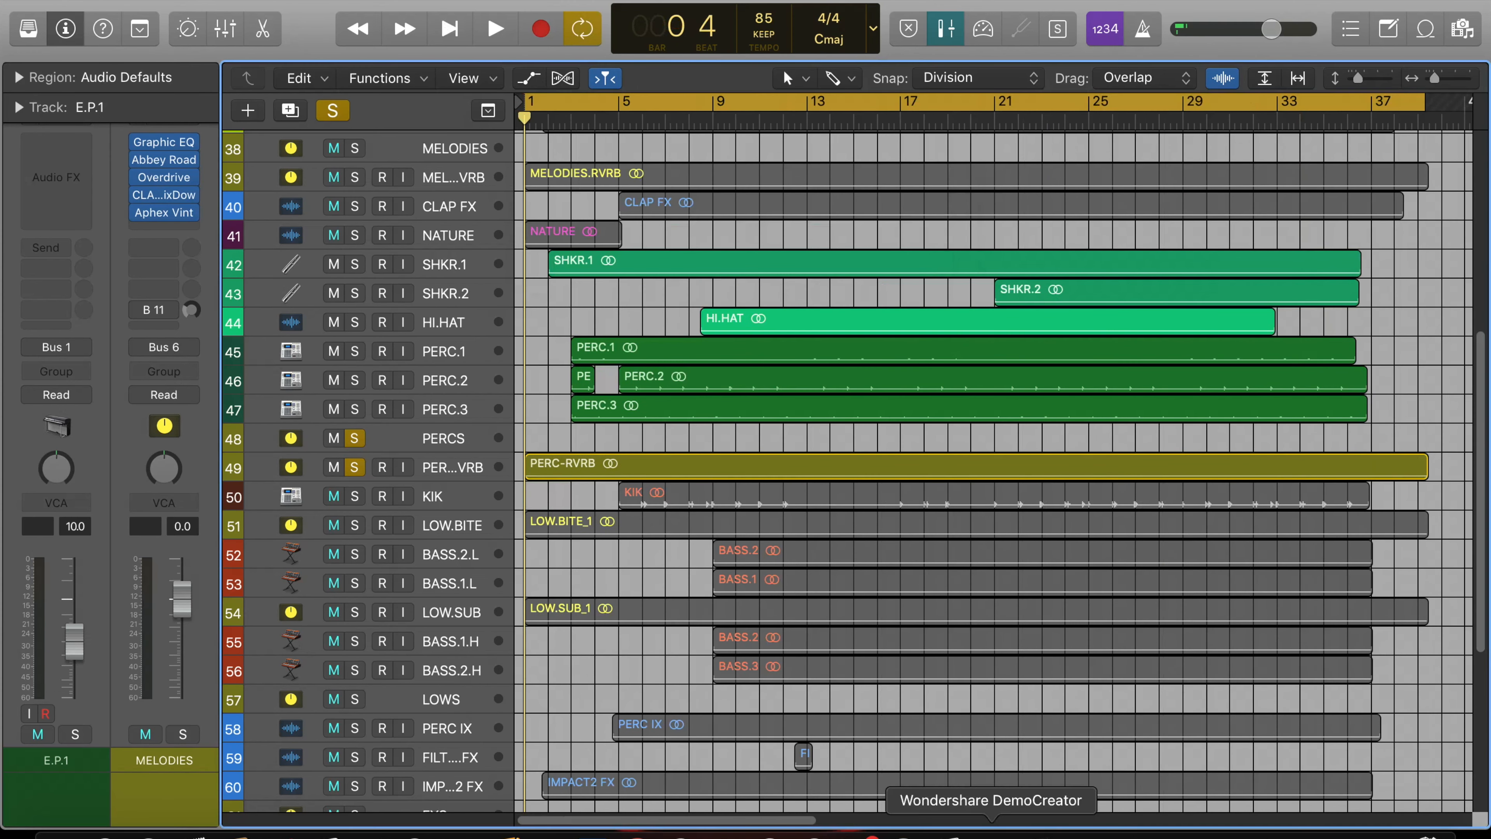
Clear the solo on the PERCS and PERC-RVRB tracks.
click(357, 445)
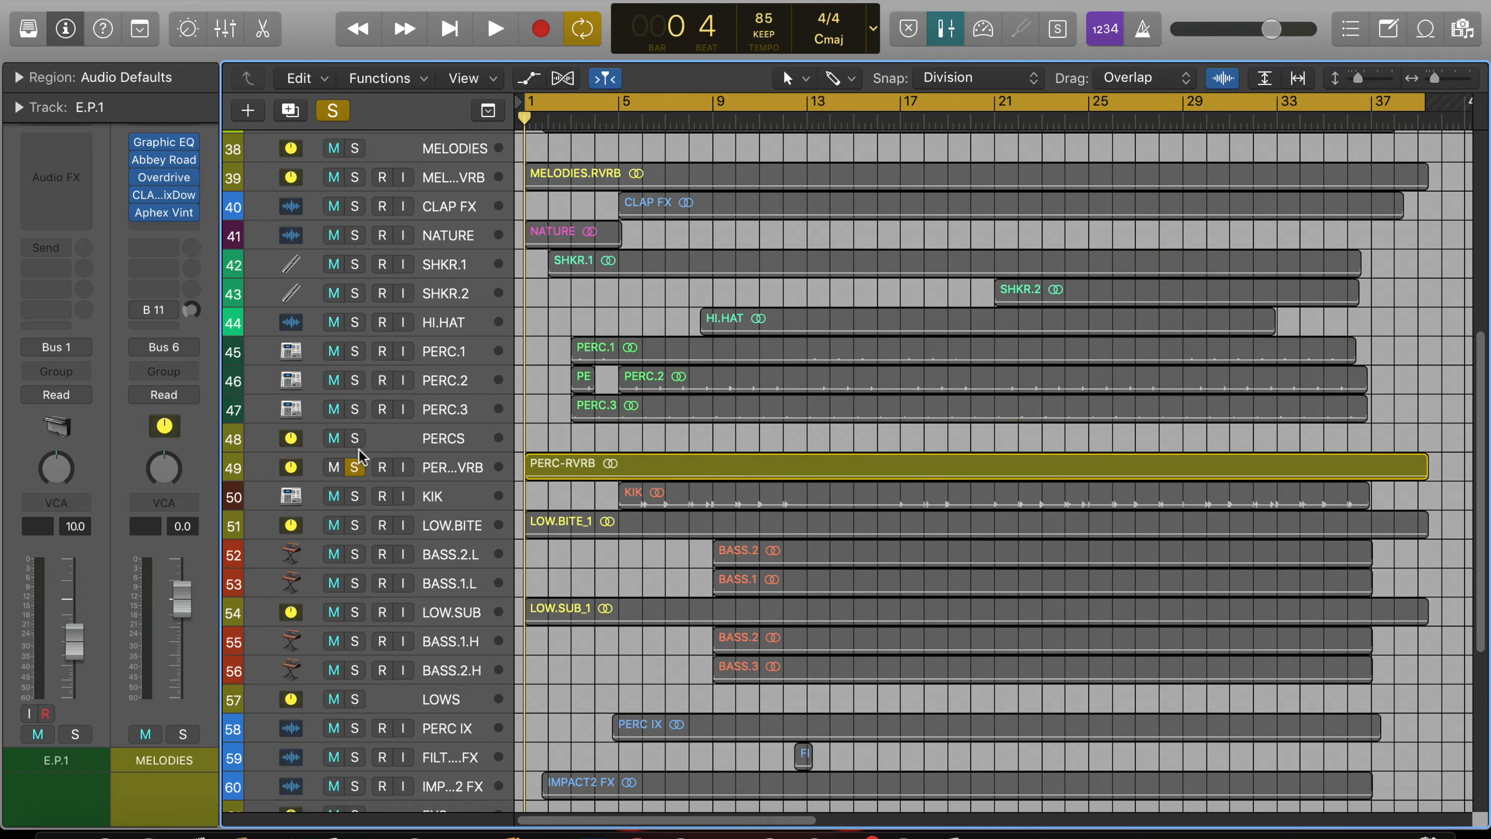
click(360, 460)
Solo the LOWS, LOW.SUB and LOW.BITE tracks together and clear their solos again without bouncing.
scroll(780, 526, down, 5)
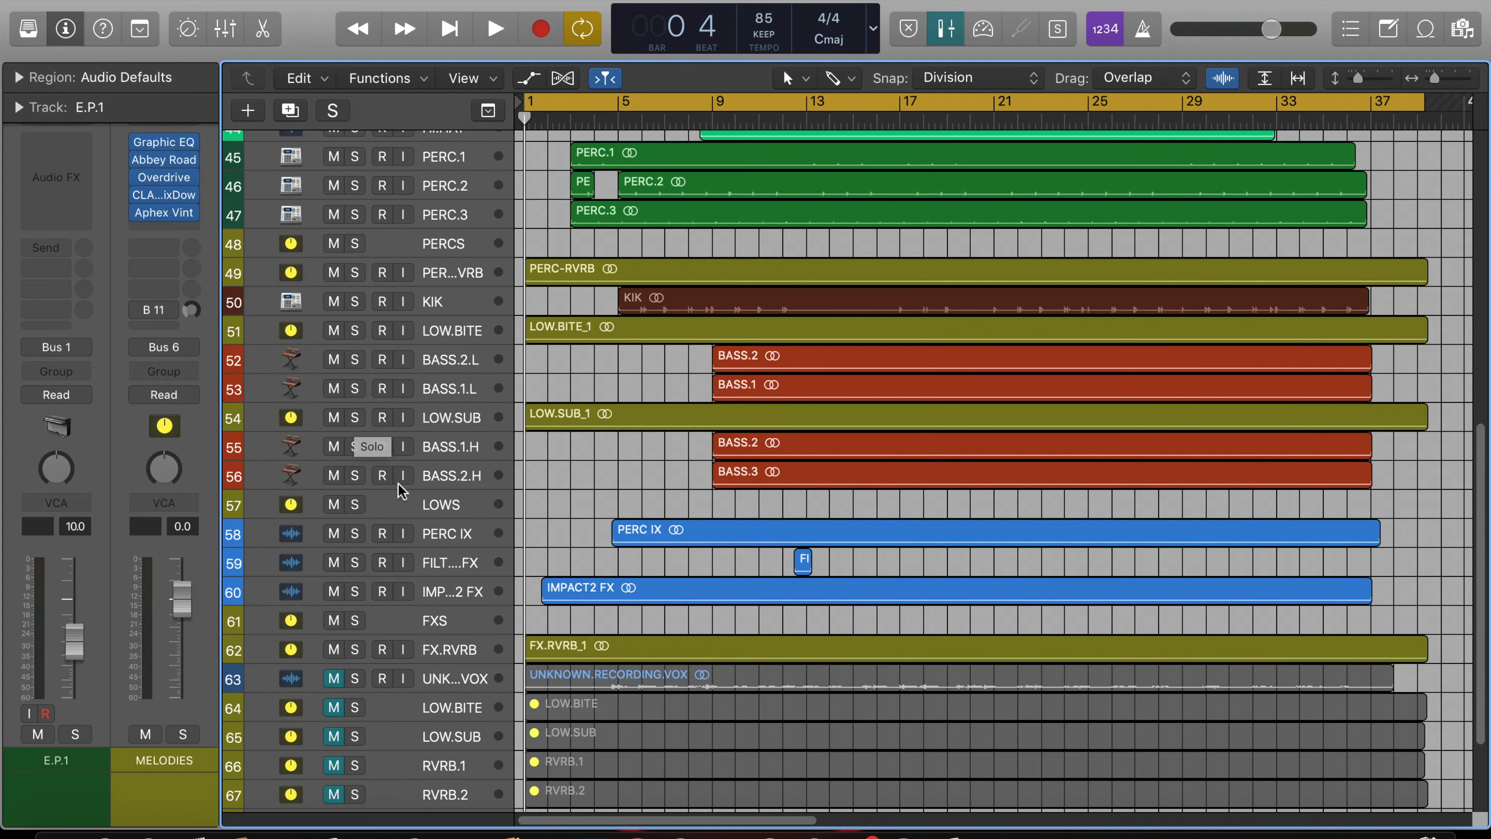
click(355, 505)
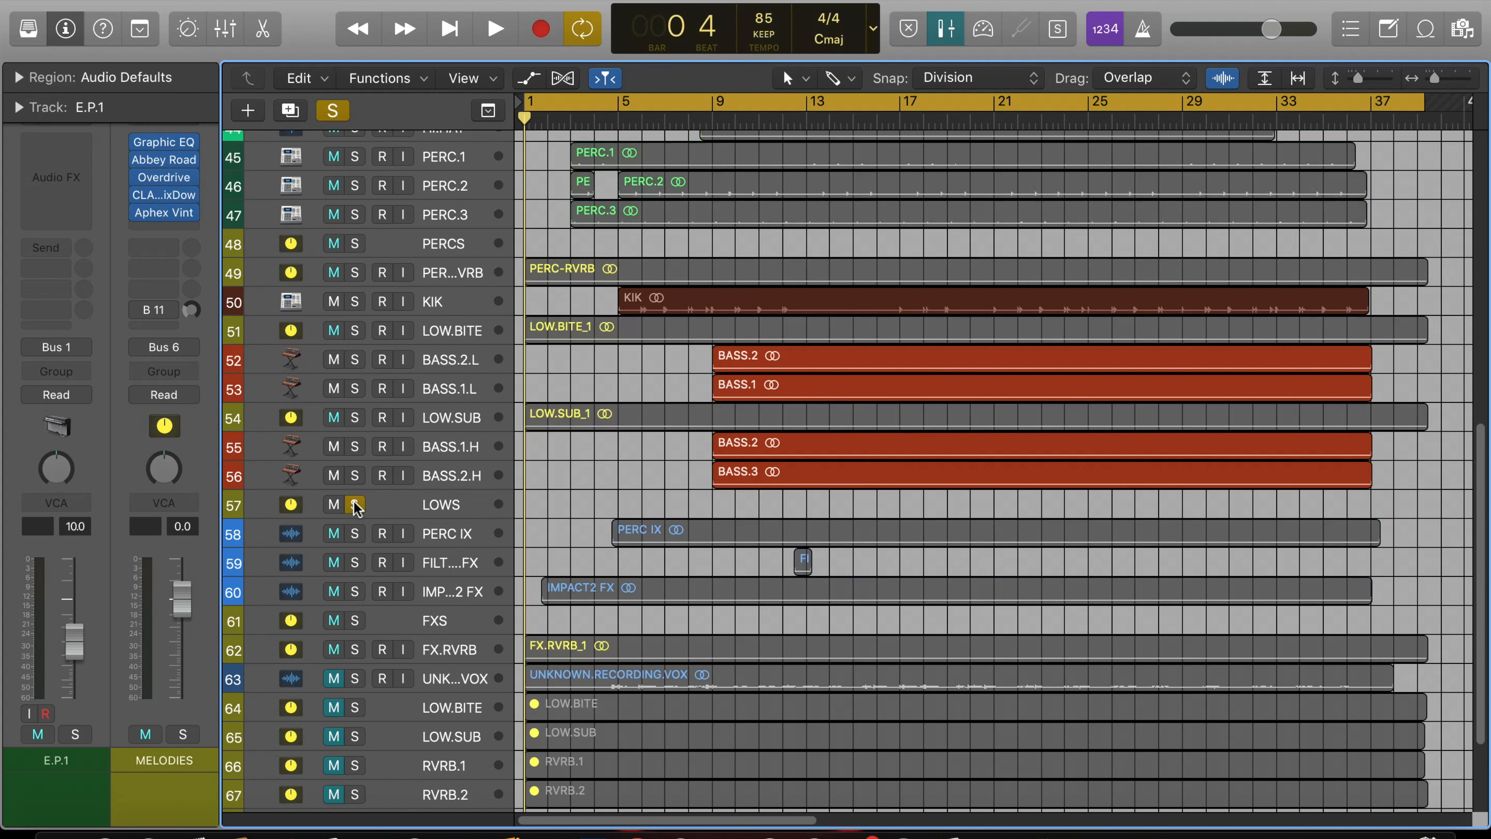
click(354, 417)
click(355, 330)
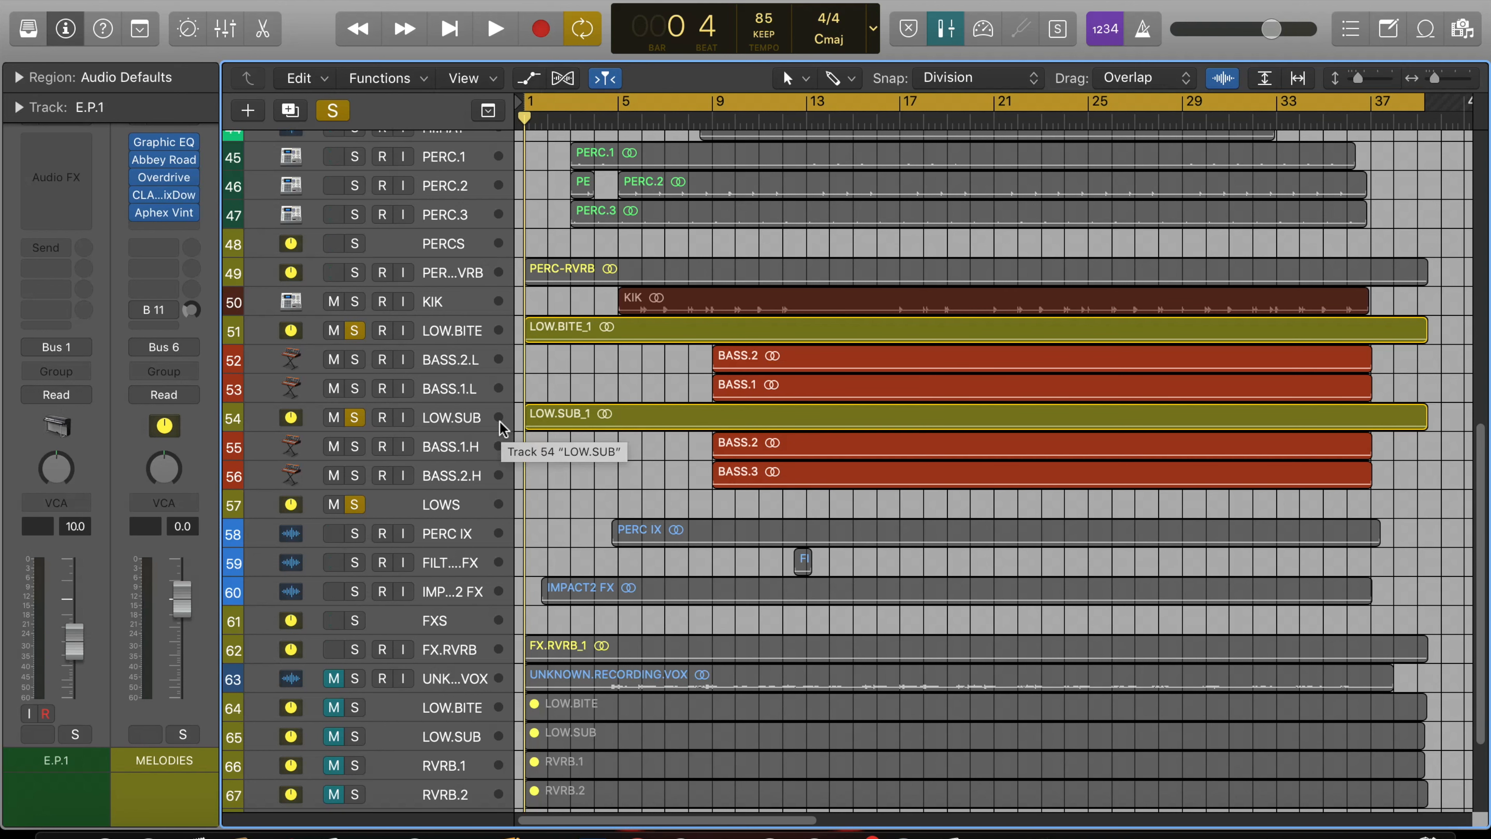
click(354, 417)
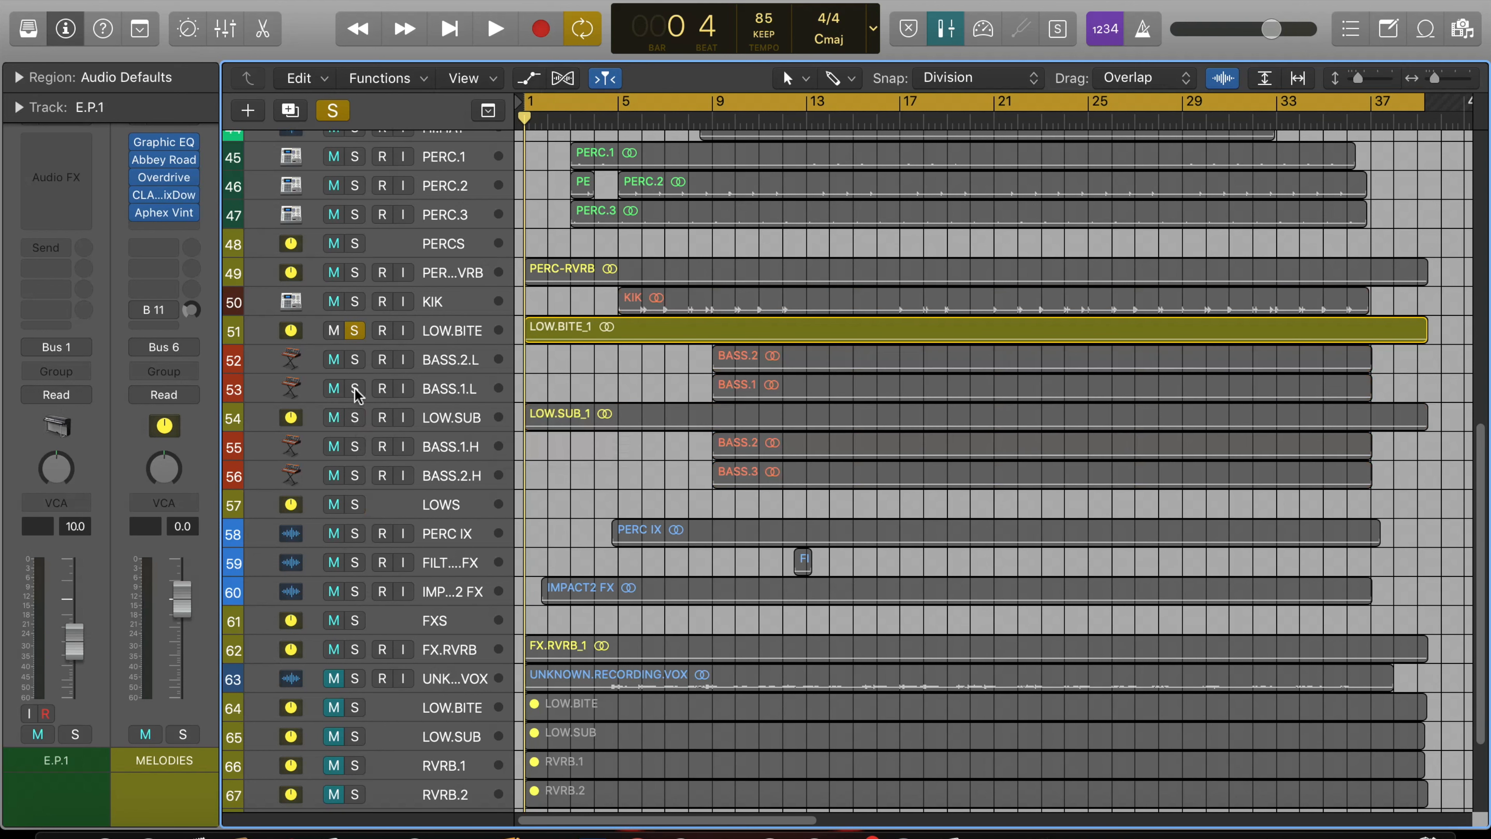
click(354, 330)
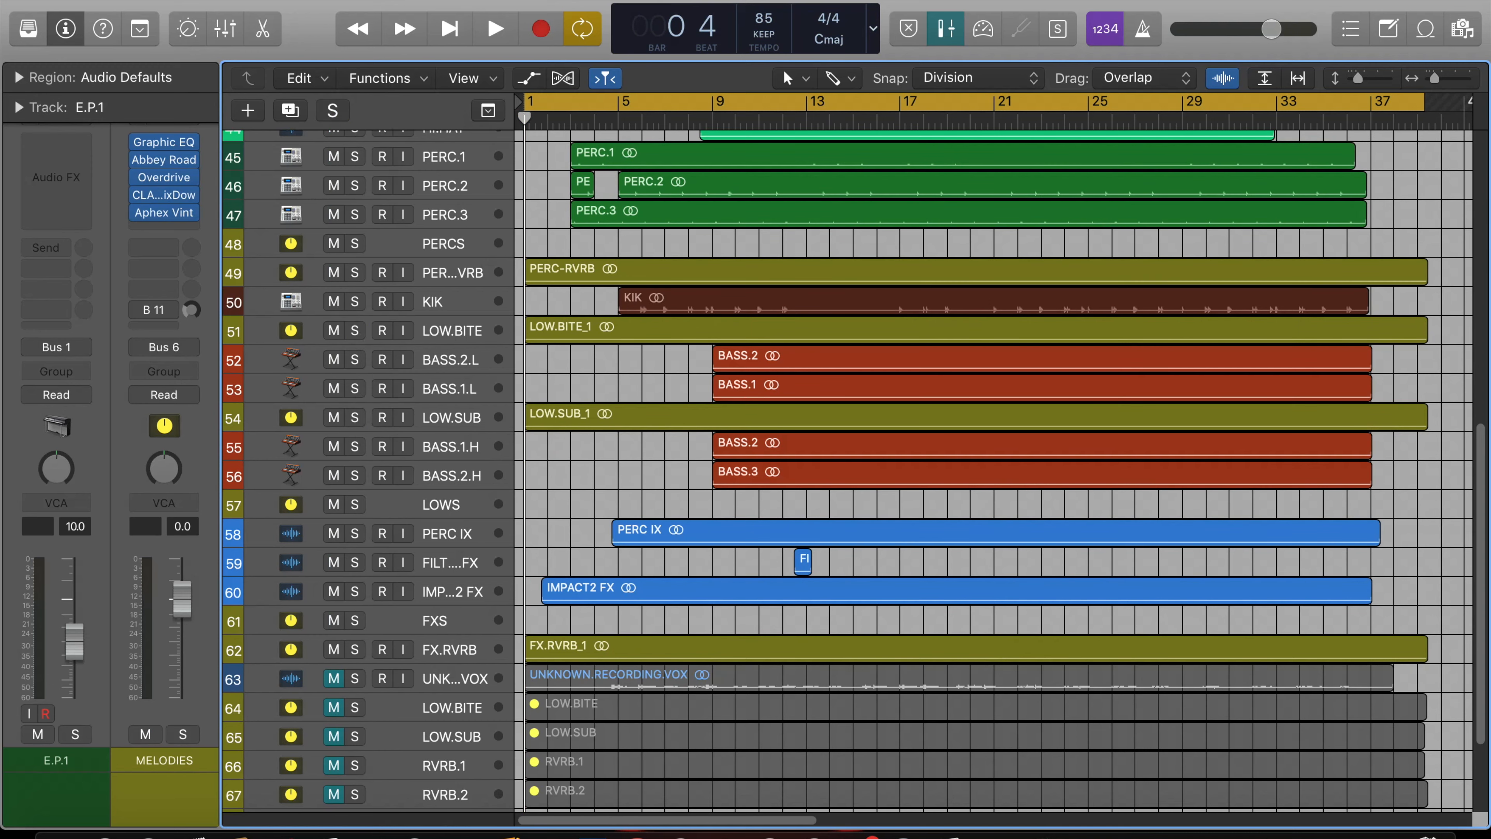
Switch to the Finder desktop, open the 0000export folder and preview melodies.wav, skipping ahead through the audio.
click(35, 0)
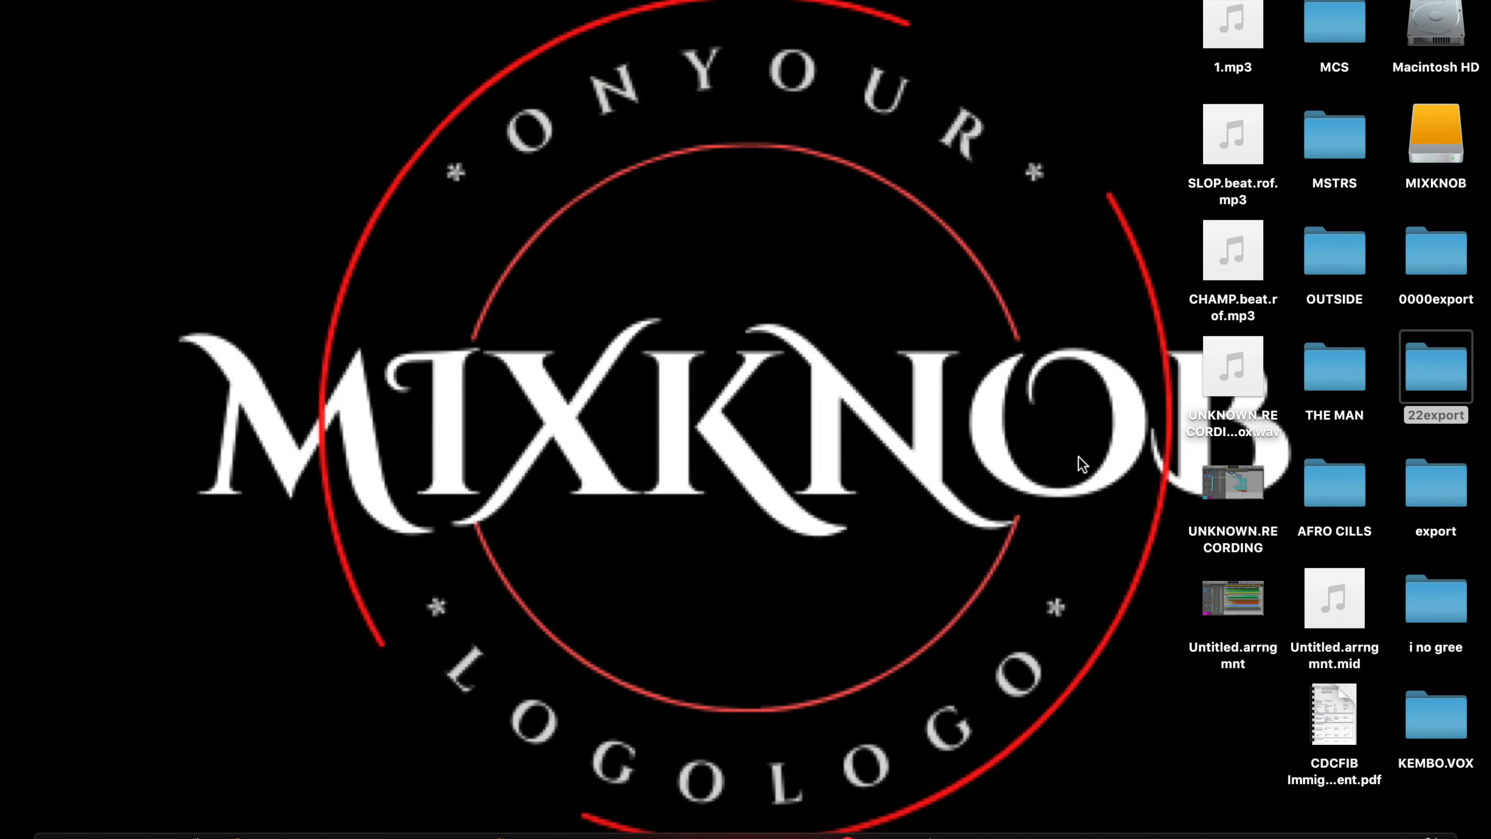
click(1441, 266)
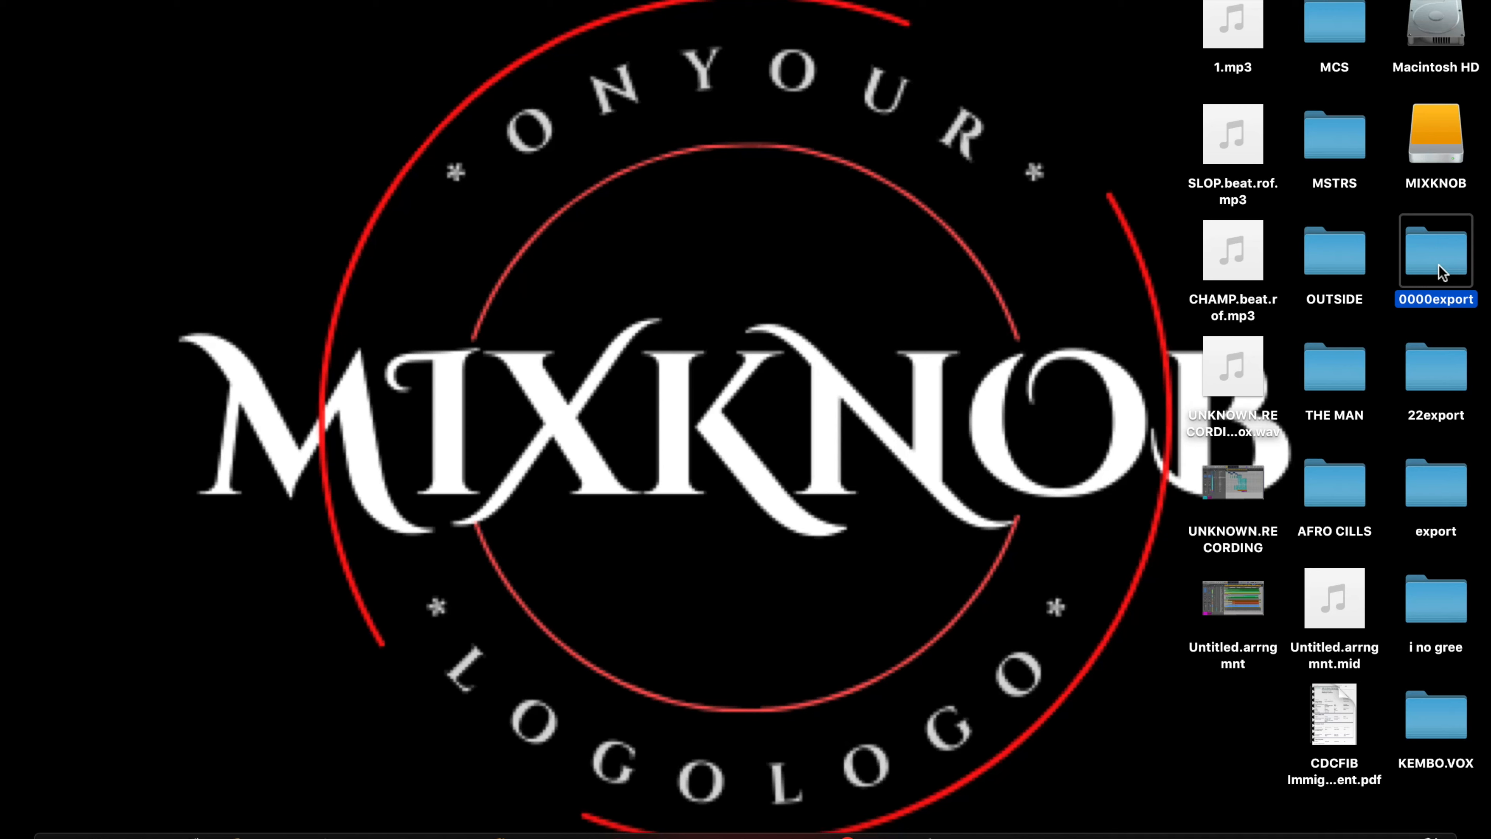
key(super+o)
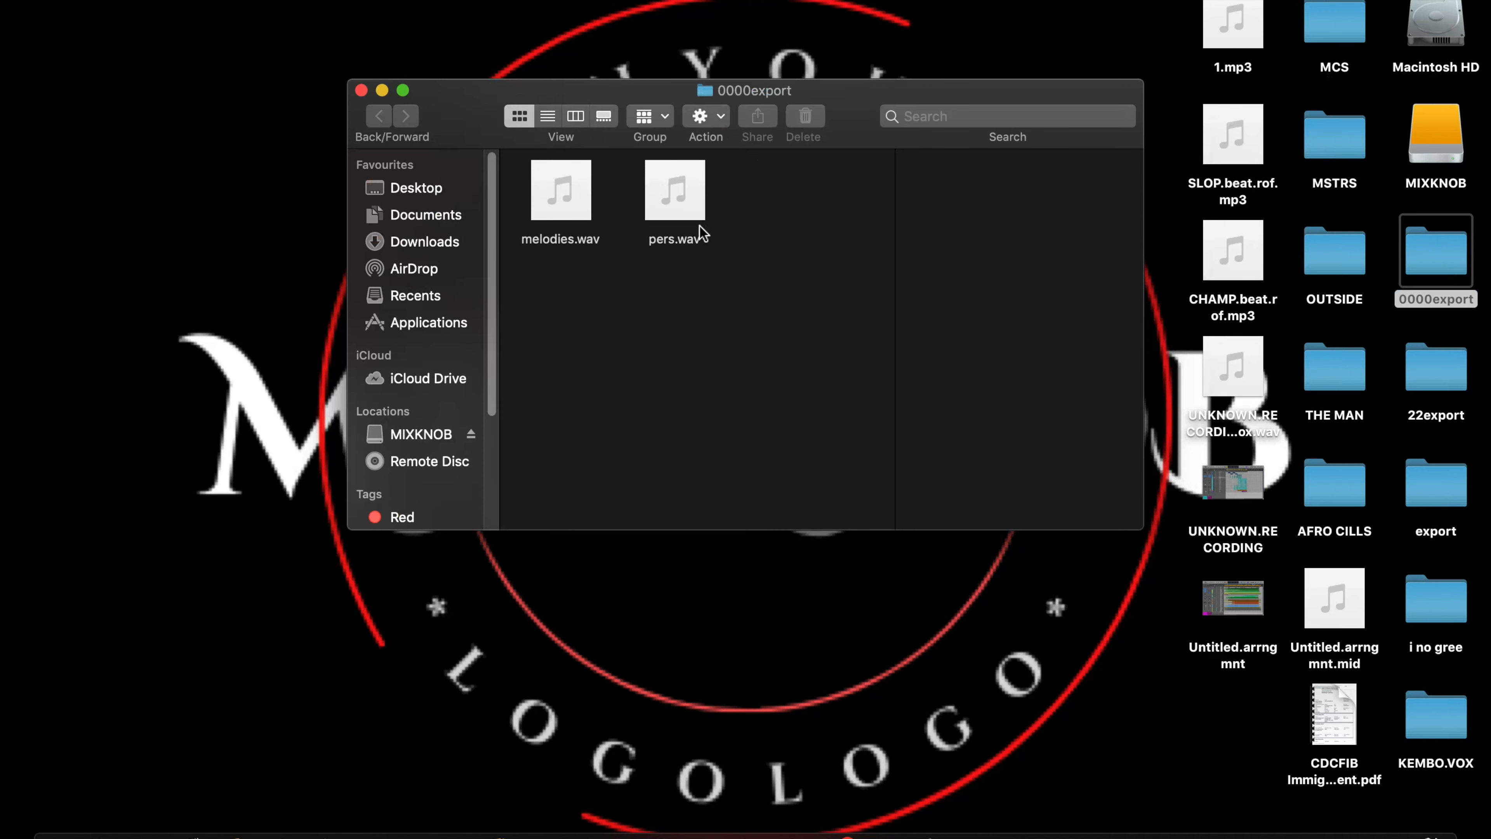
mouse_move(678, 219)
click(580, 207)
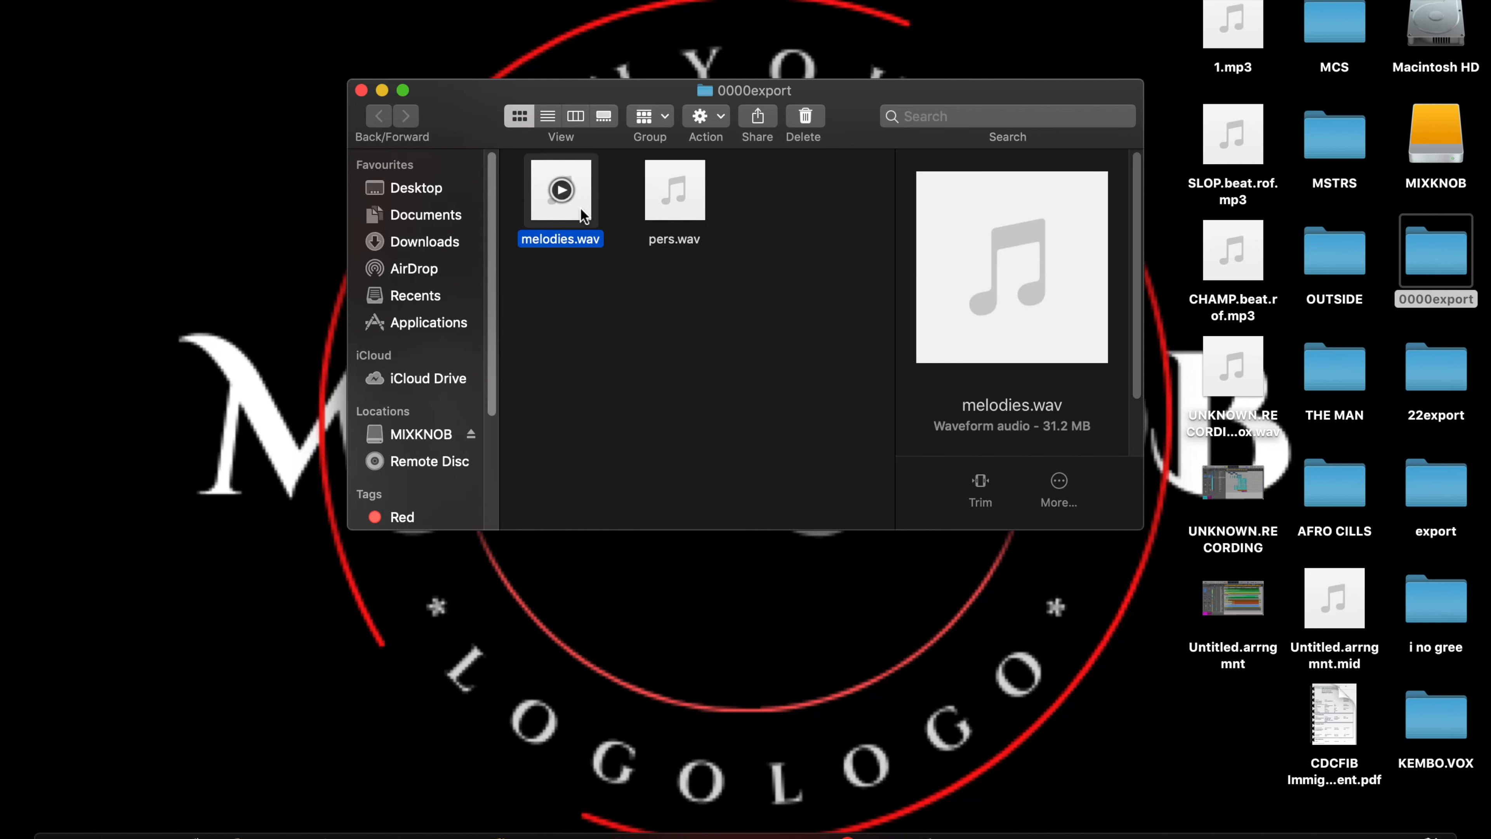
key(space)
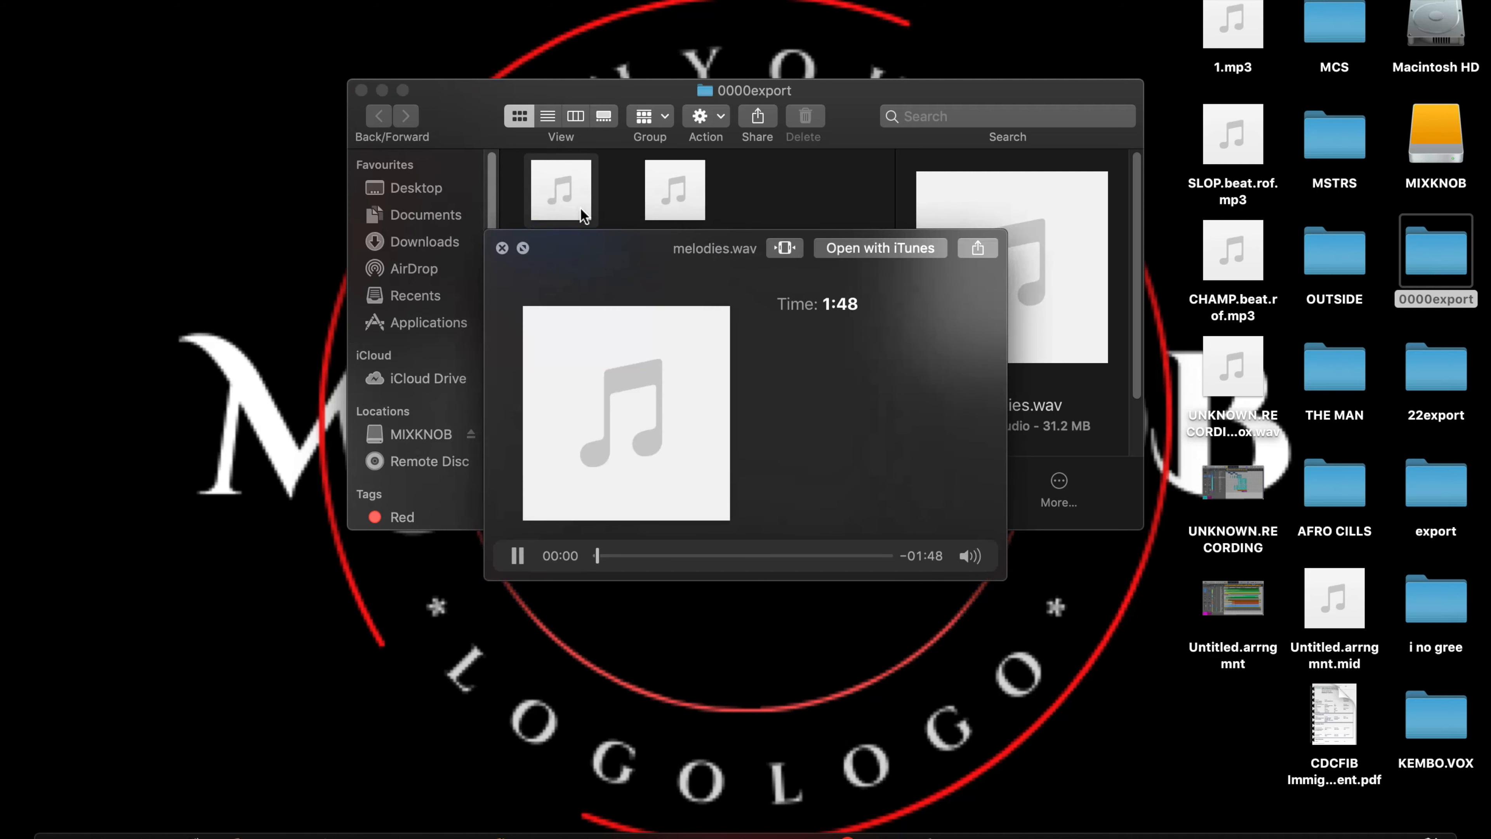
click(632, 556)
drag(633, 558, 675, 559)
key(space)
Preview pers.wav in the 0000export folder, skipping ahead to two further points in the audio.
click(698, 221)
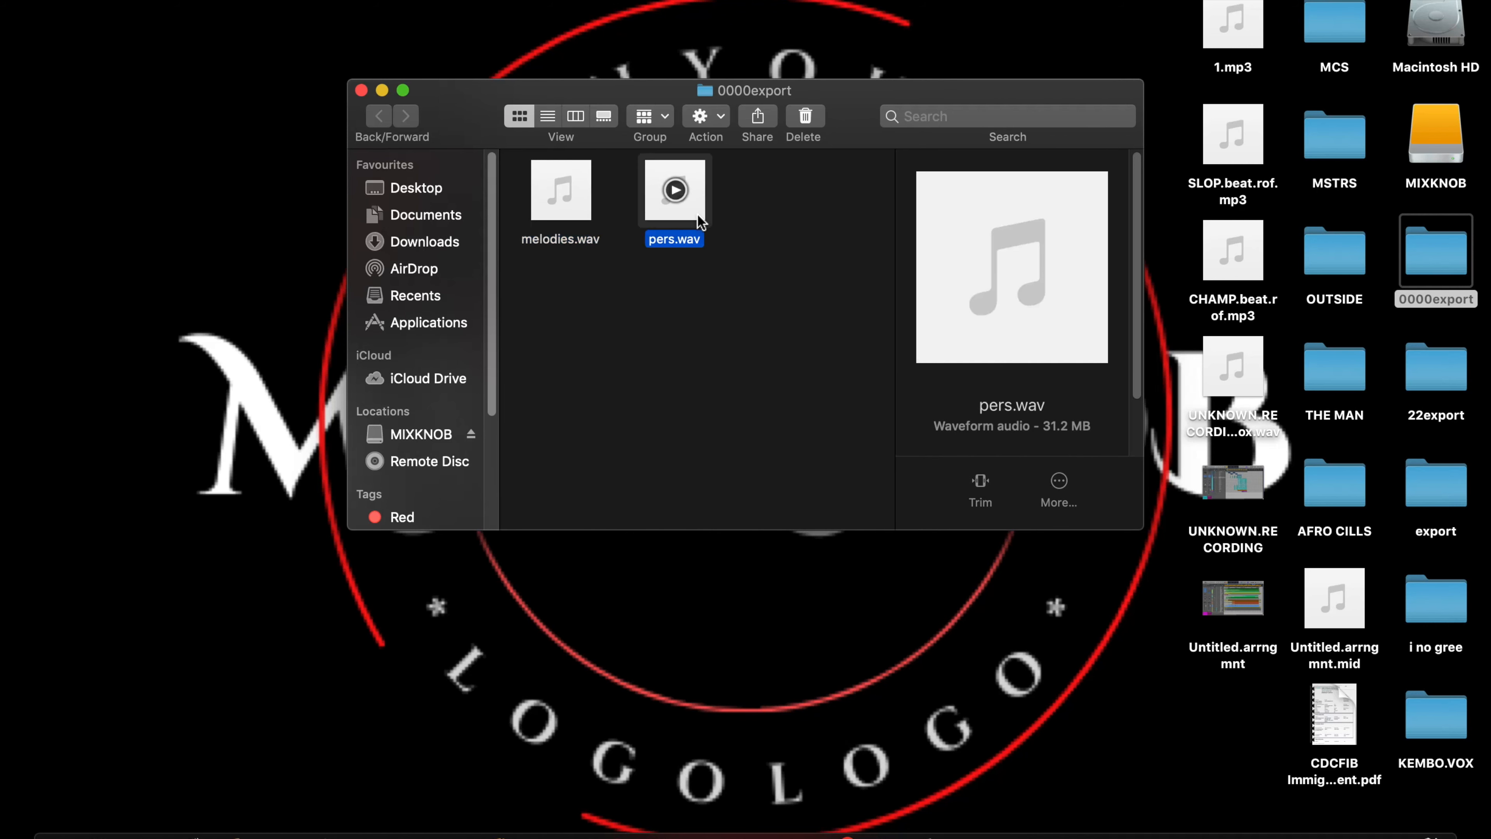
key(space)
click(649, 556)
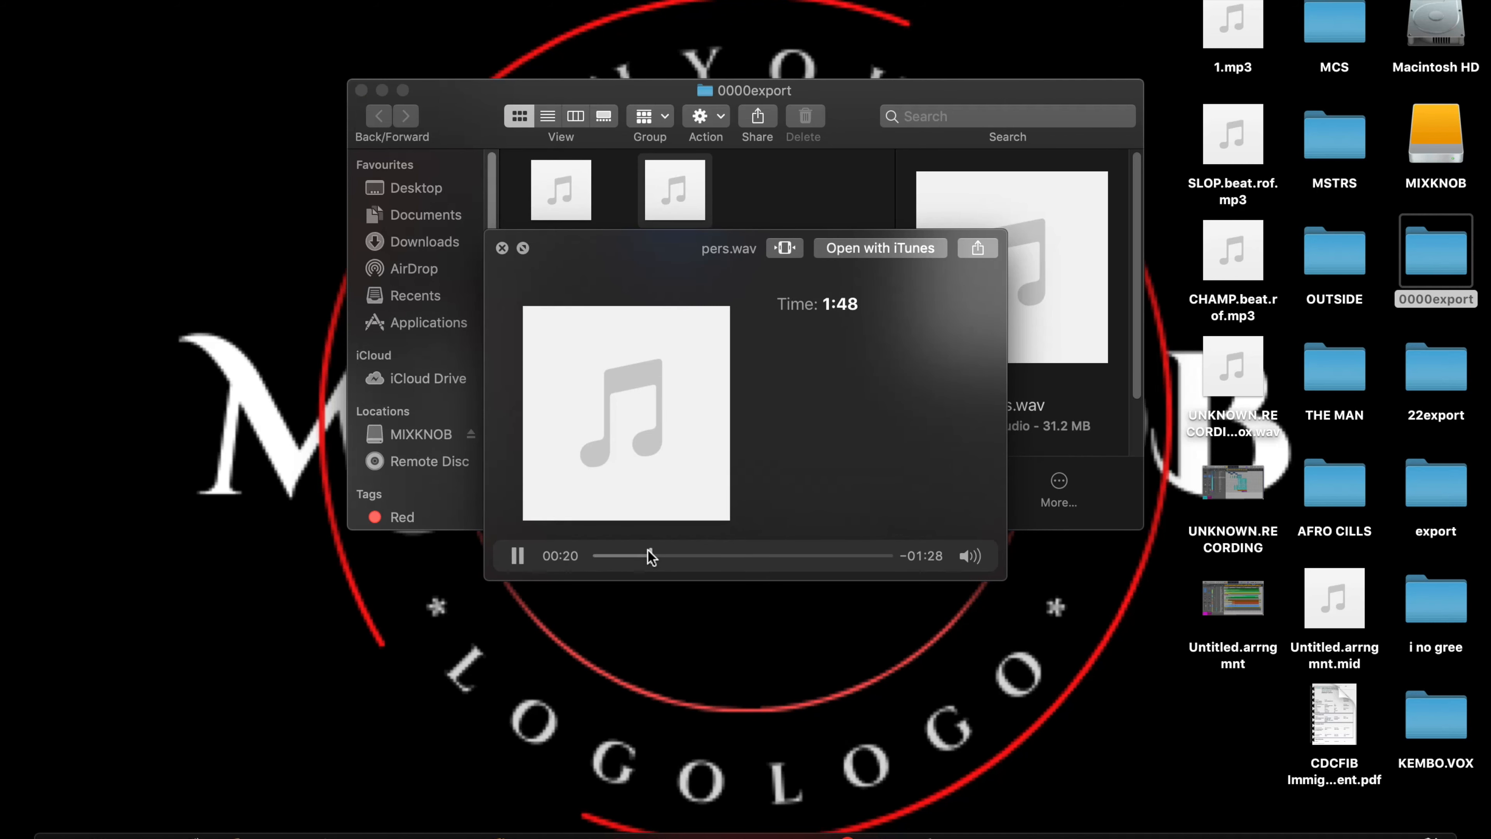
click(693, 553)
key(space)
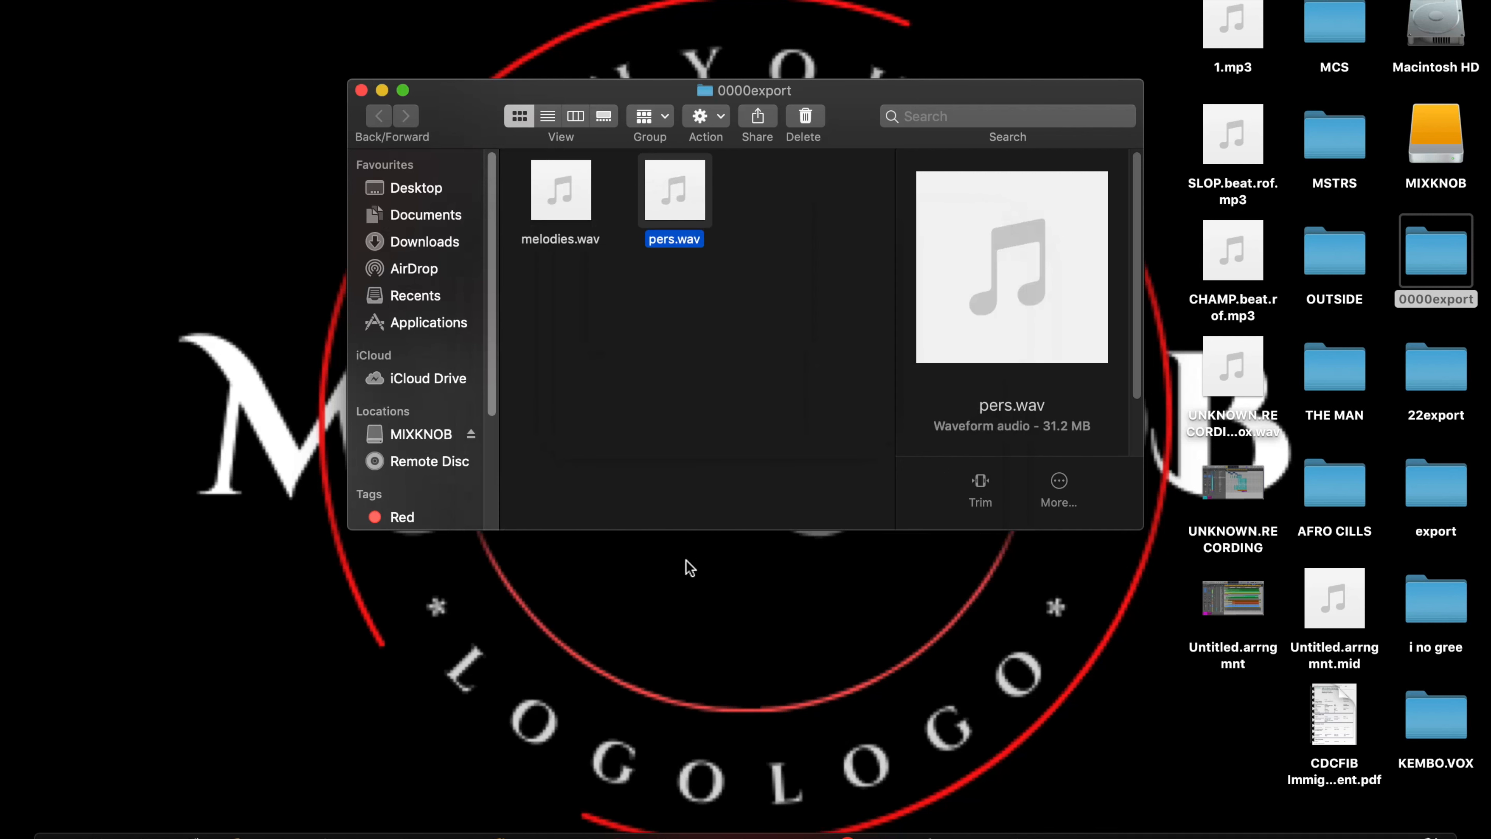
Close the 0000export folder window and switch back to Logic Pro to show the upper tracks of the arrangement.
click(654, 499)
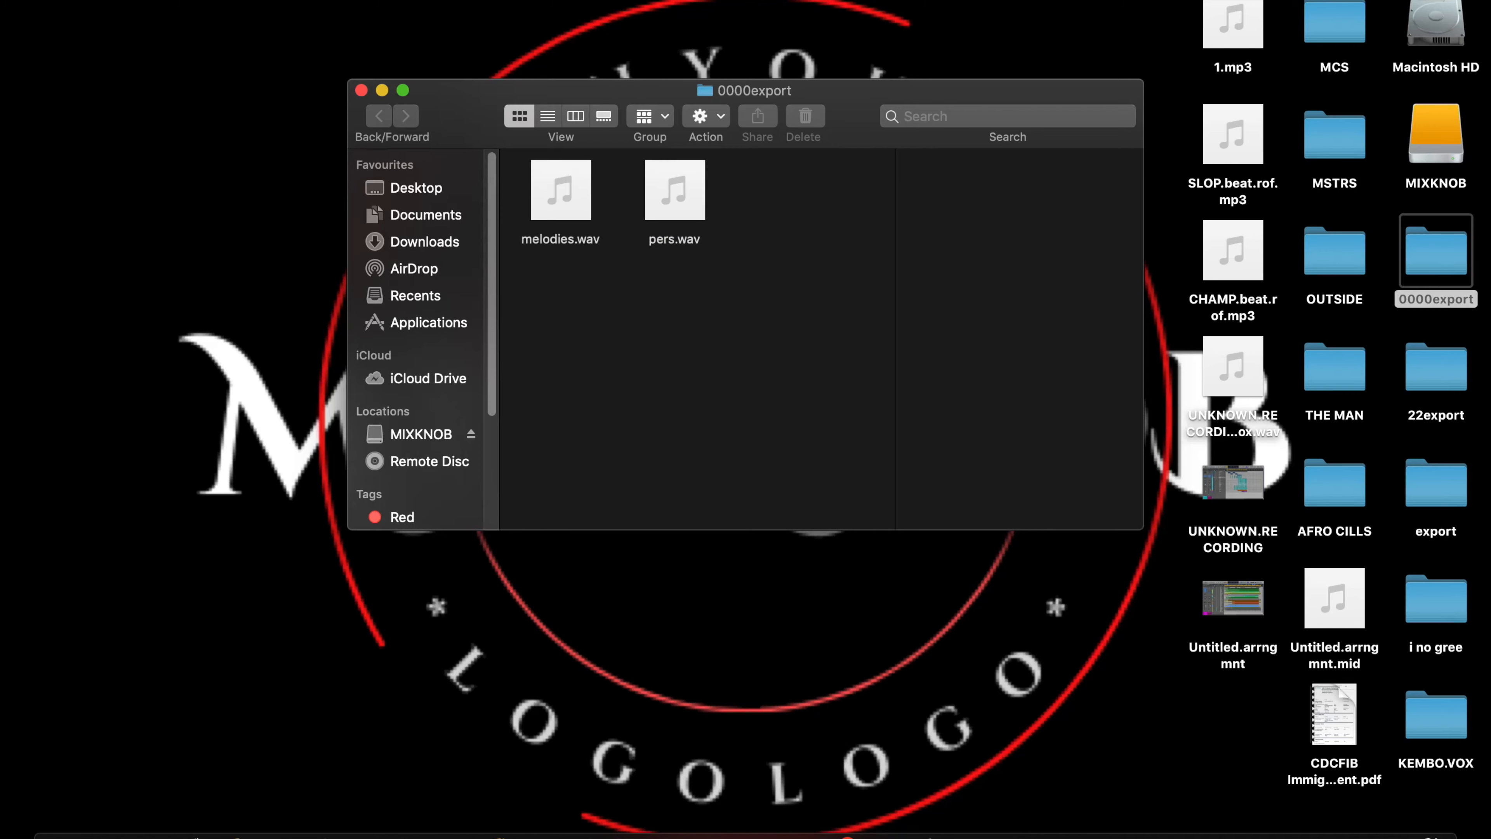
click(361, 89)
click(1387, 835)
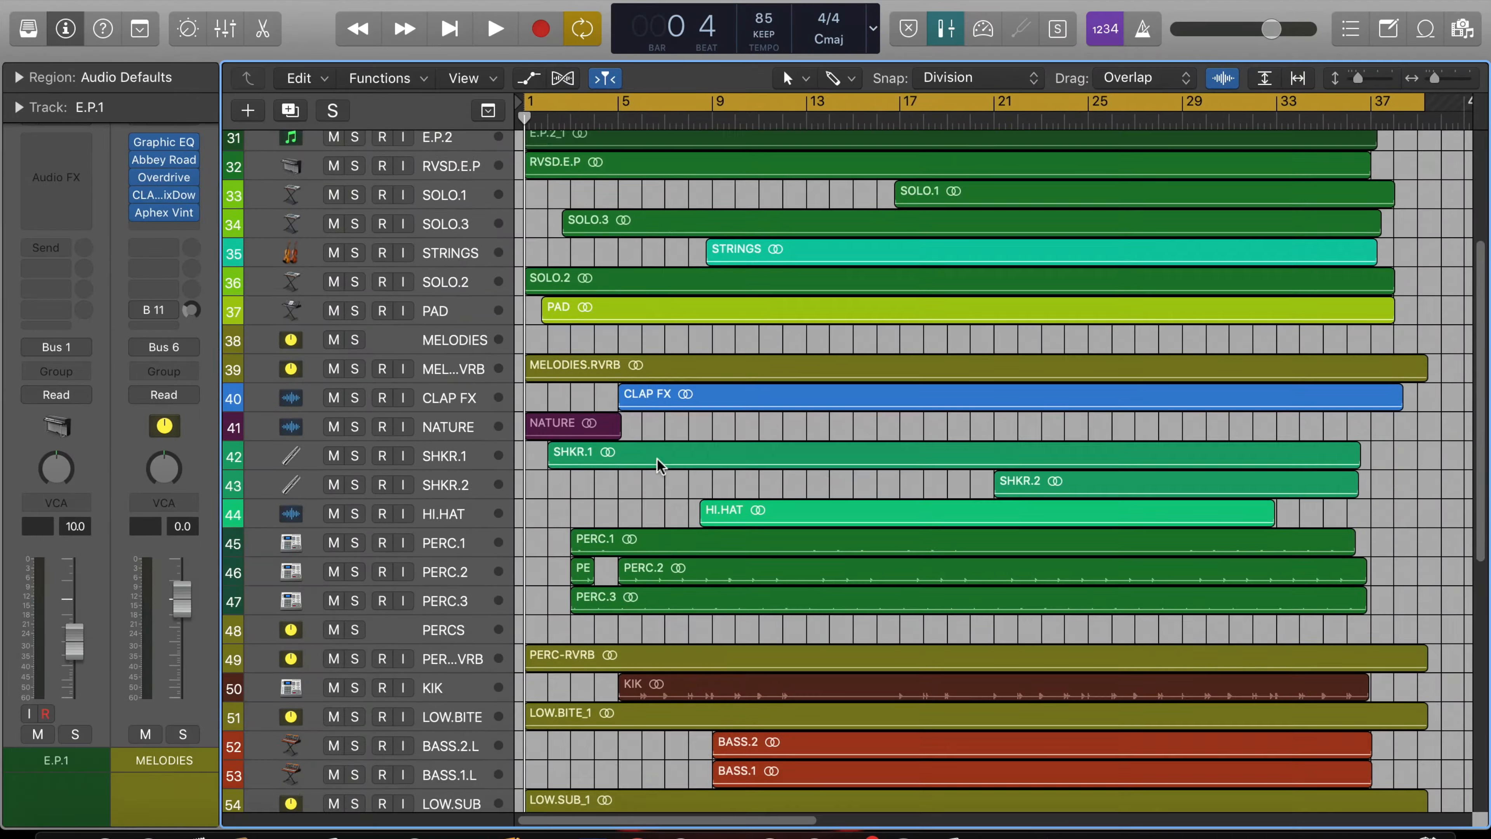
scroll(867, 523, up, 5)
scroll(868, 524, up, 1)
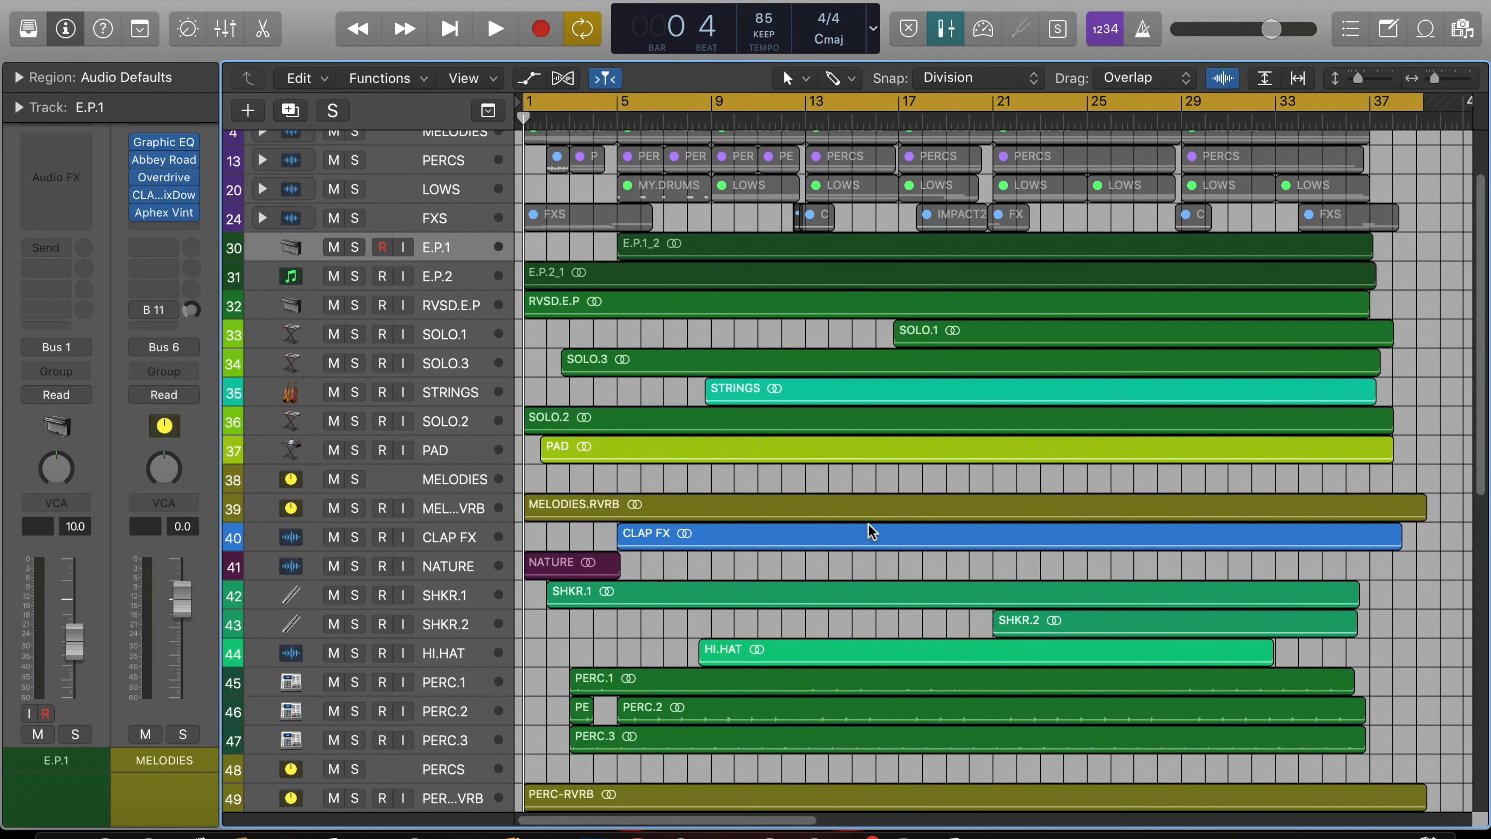